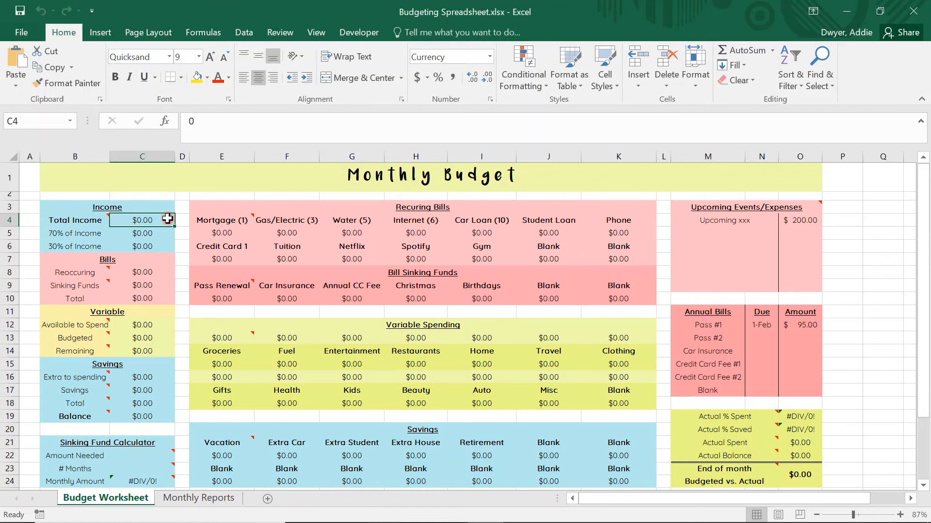
Enter 3500 as the total income in C4 and review the 70% and 30% of income rows
text(3500)
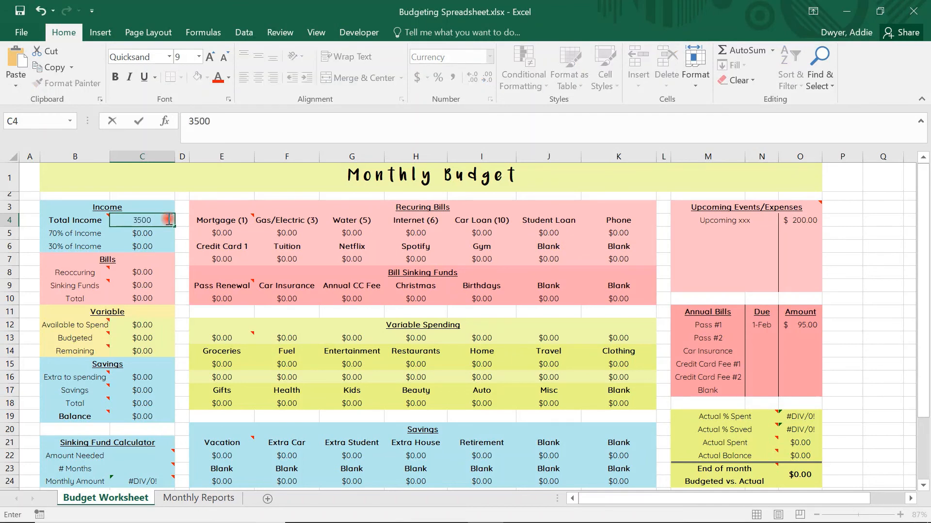
key(Return)
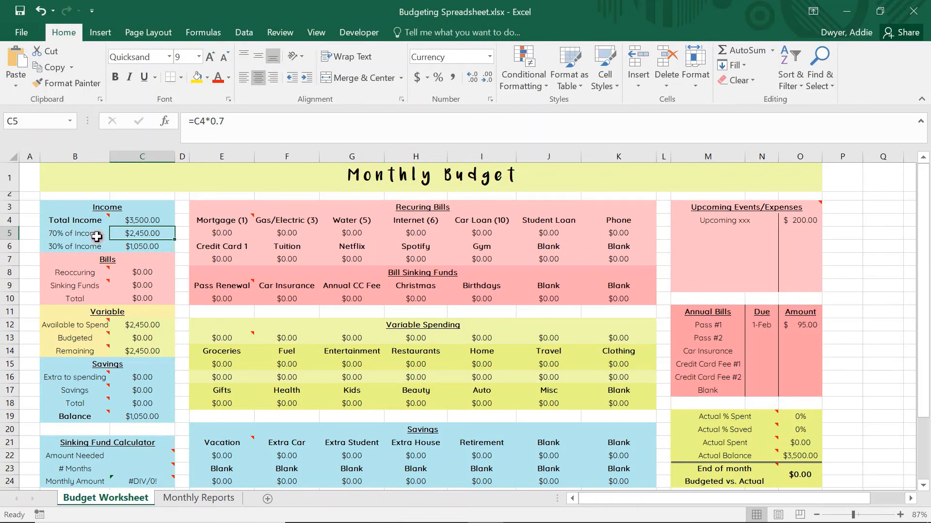
drag(80, 233, 155, 234)
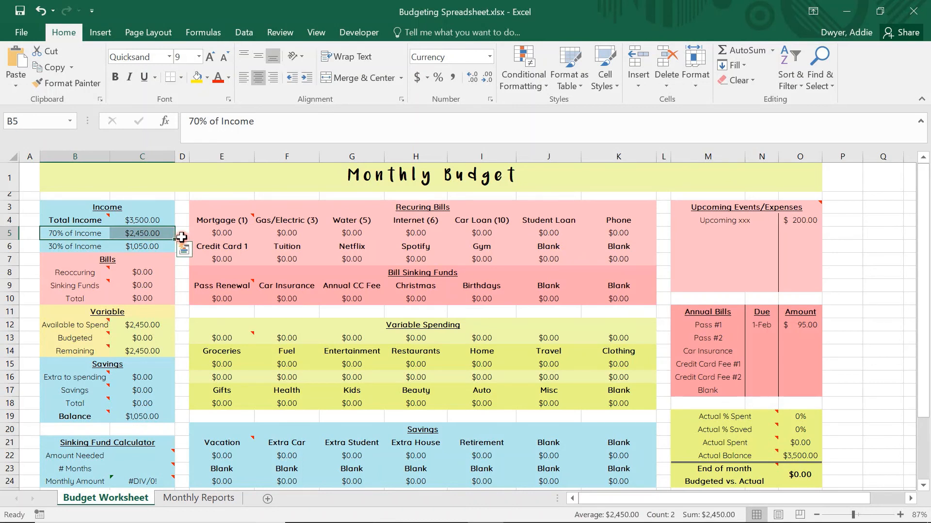
drag(94, 245, 149, 247)
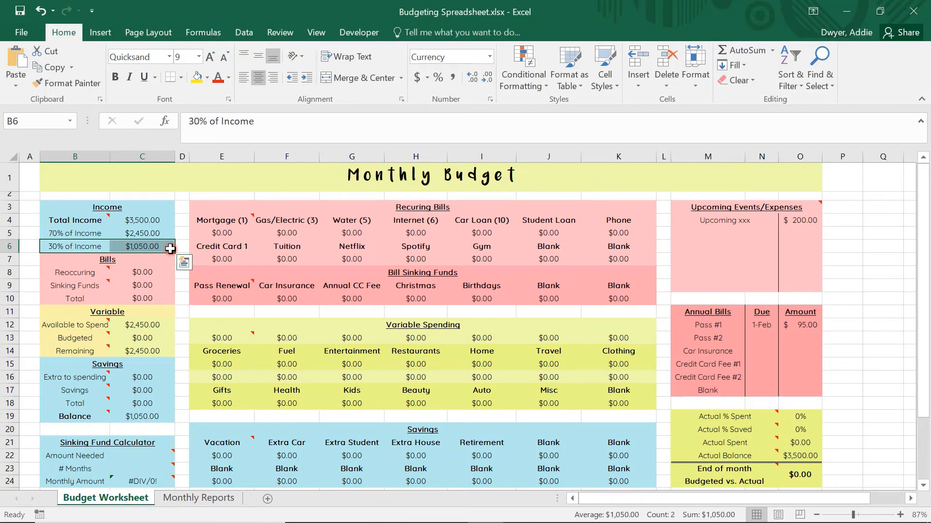
click(171, 232)
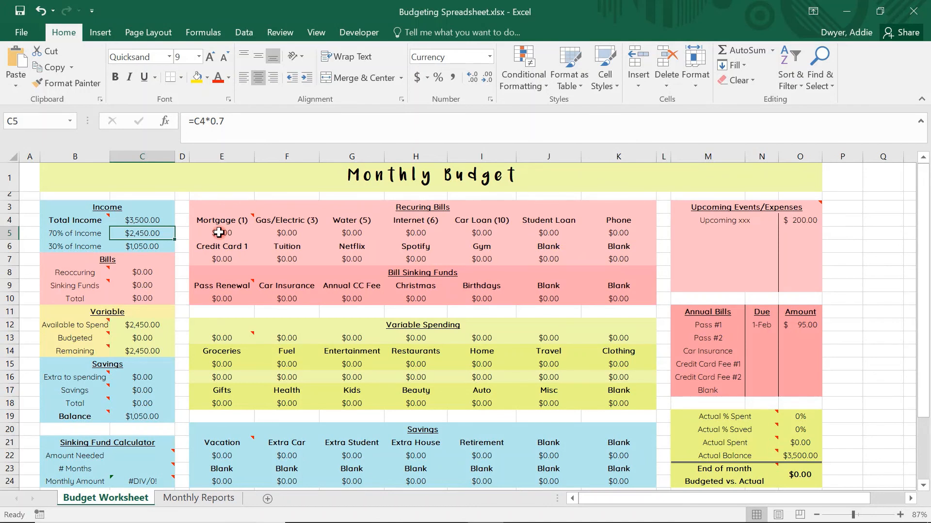
Rename the Mortgage (1) heading in the recurring bills section to "Rent (1)"
drag(239, 222, 625, 299)
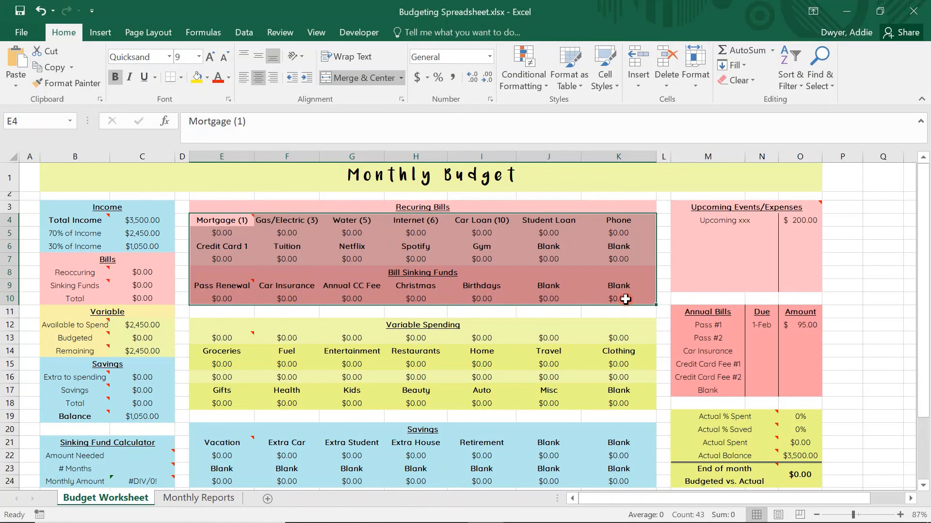
click(241, 217)
text(Rent)
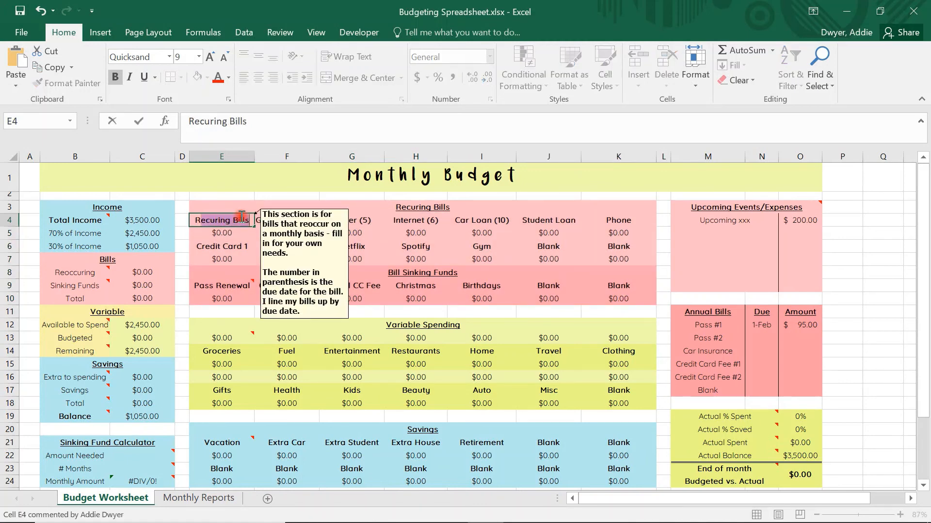
key(Return)
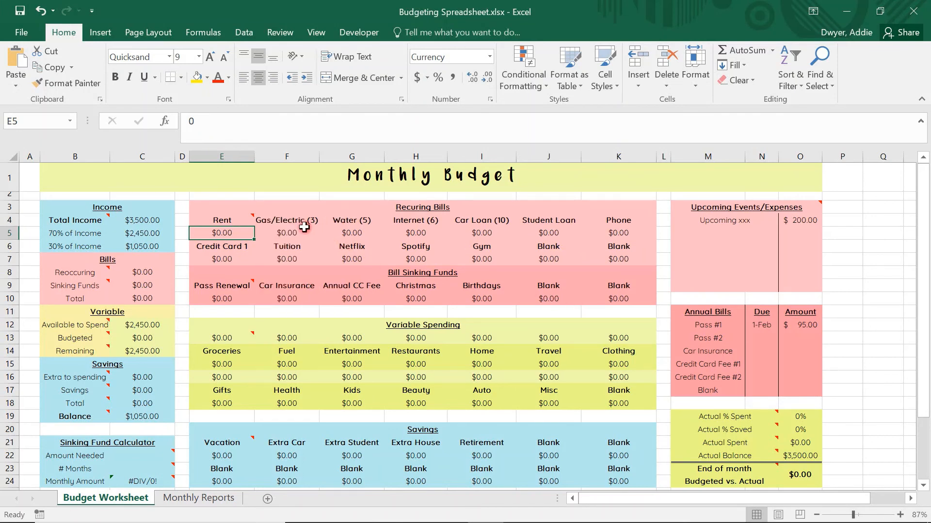
click(223, 221)
click(251, 136)
text(()
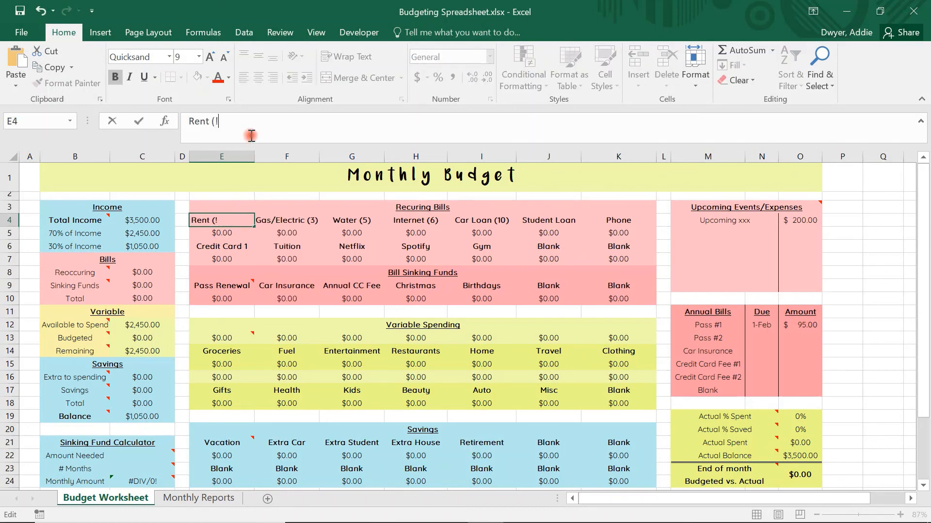
text(1))
key(Return)
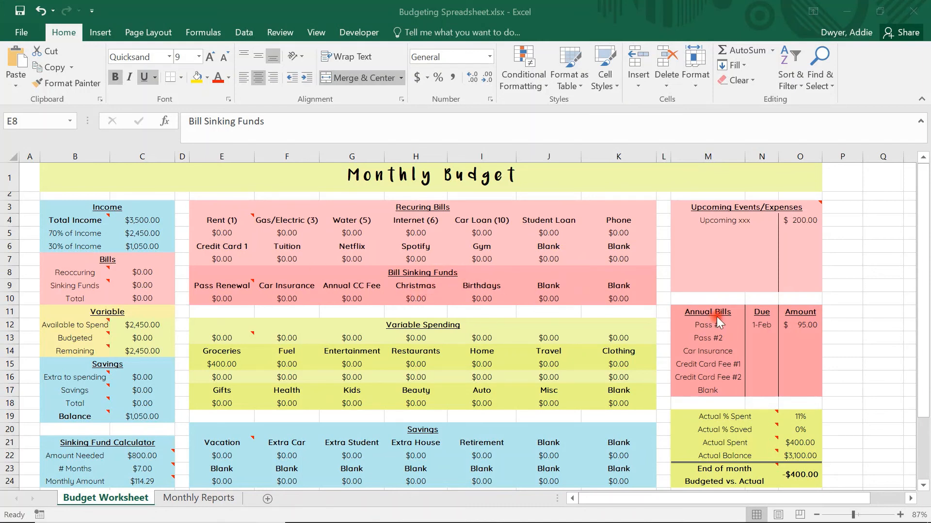
Examine the Annual Bills table and the Sinking Fund Calculator that support the Bill Sinking Funds section
drag(710, 308, 807, 394)
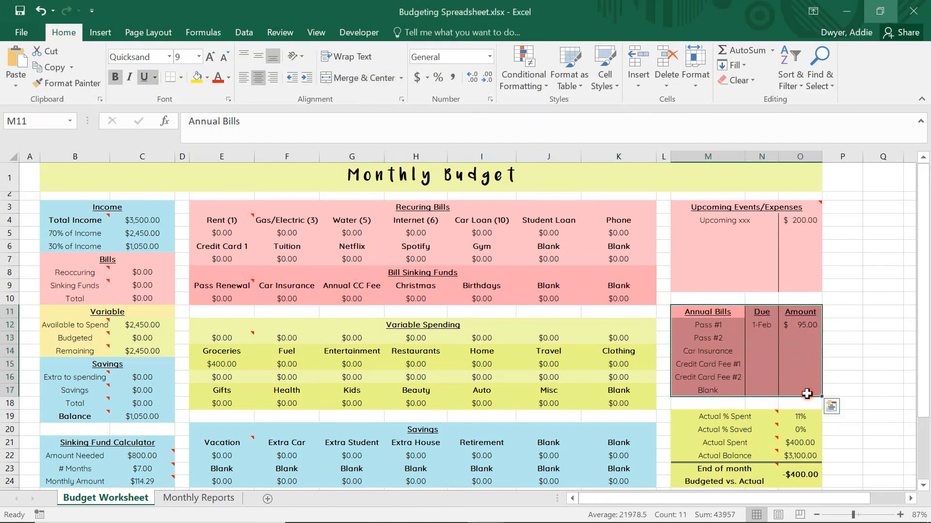
click(728, 326)
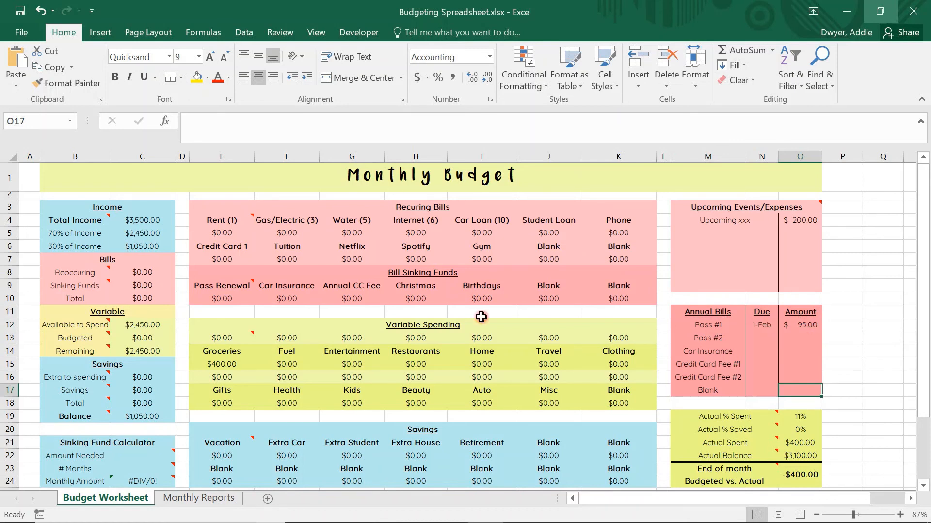
click(157, 441)
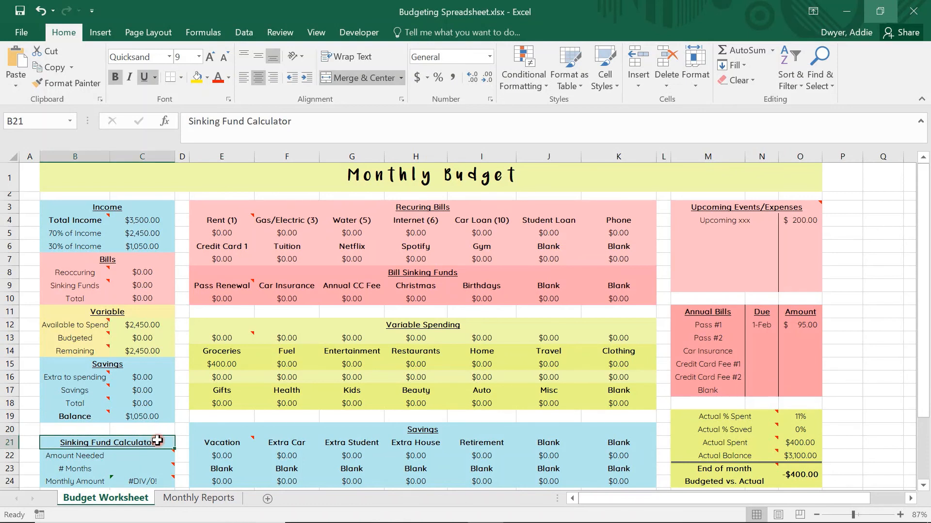
mouse_move(159, 457)
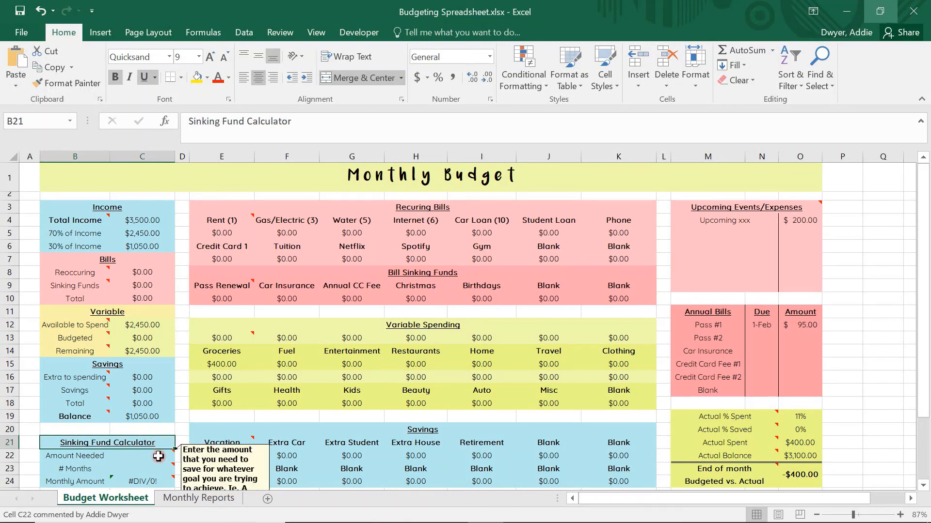
mouse_move(158, 482)
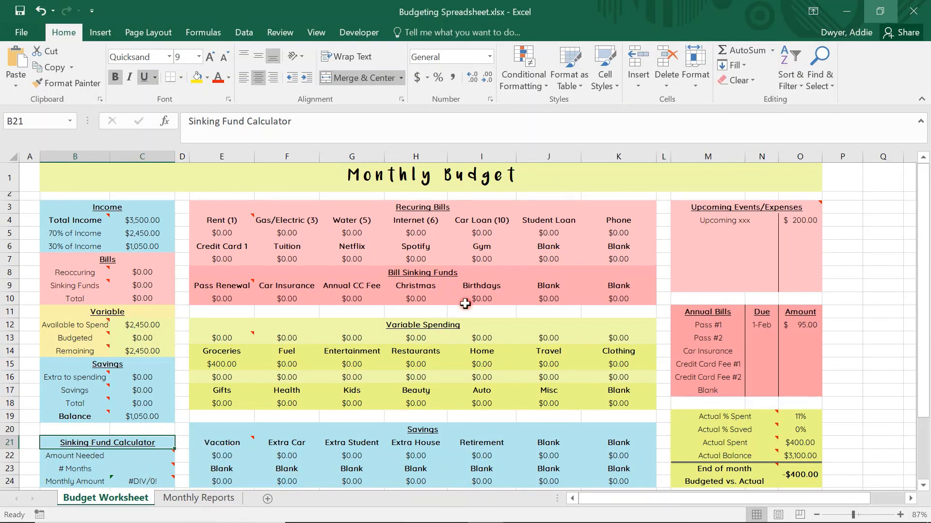
click(487, 275)
Examine the Variable Spending section, comparing the amount rows above the category names with the row beneath them
click(465, 325)
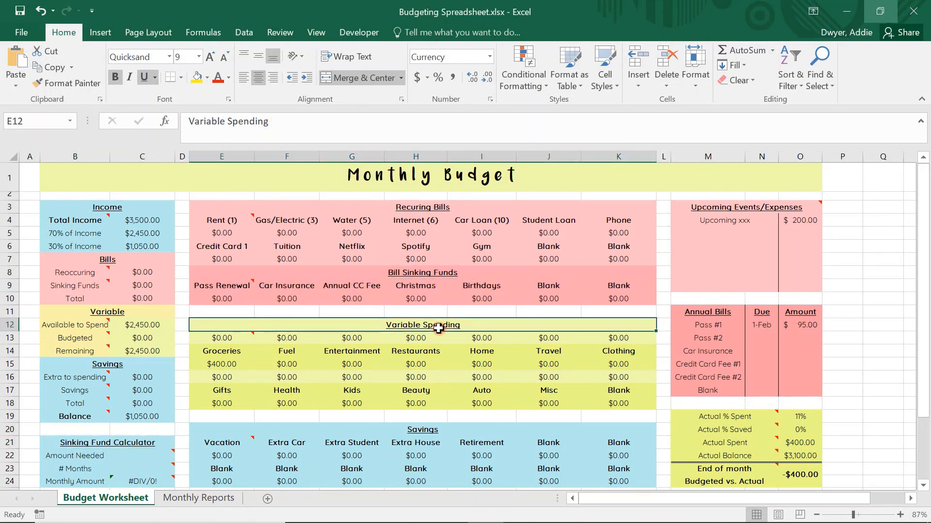
click(228, 338)
drag(239, 339, 635, 340)
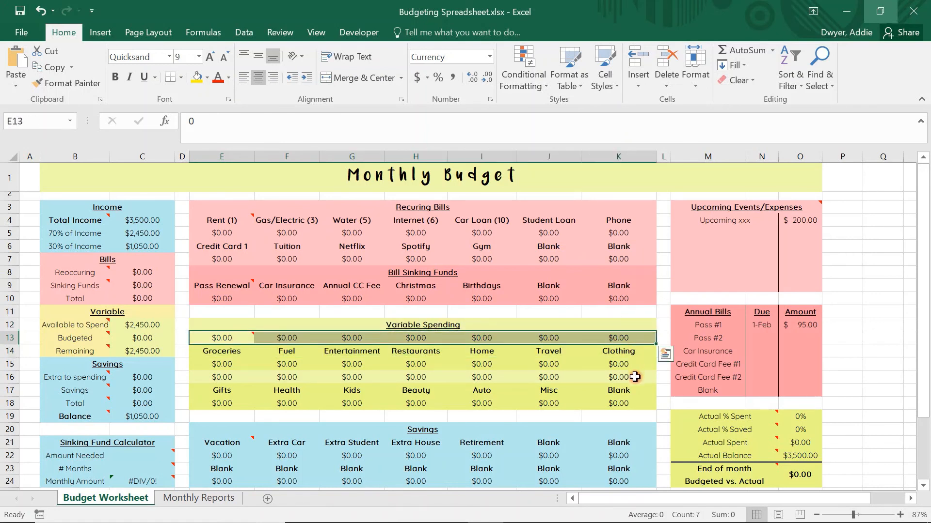
mouse_move(639, 379)
mouse_down()
mouse_move(228, 378)
mouse_move(261, 364)
mouse_move(644, 363)
mouse_up()
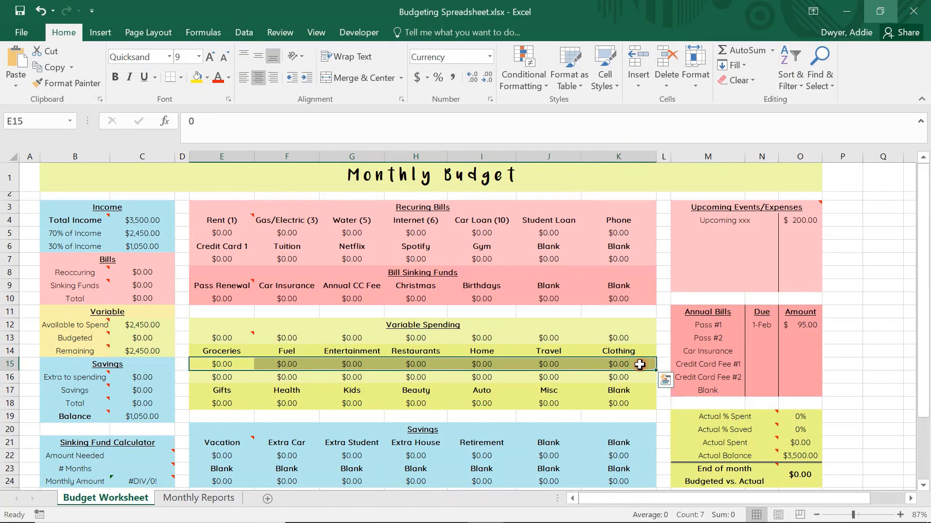
click(221, 337)
click(468, 335)
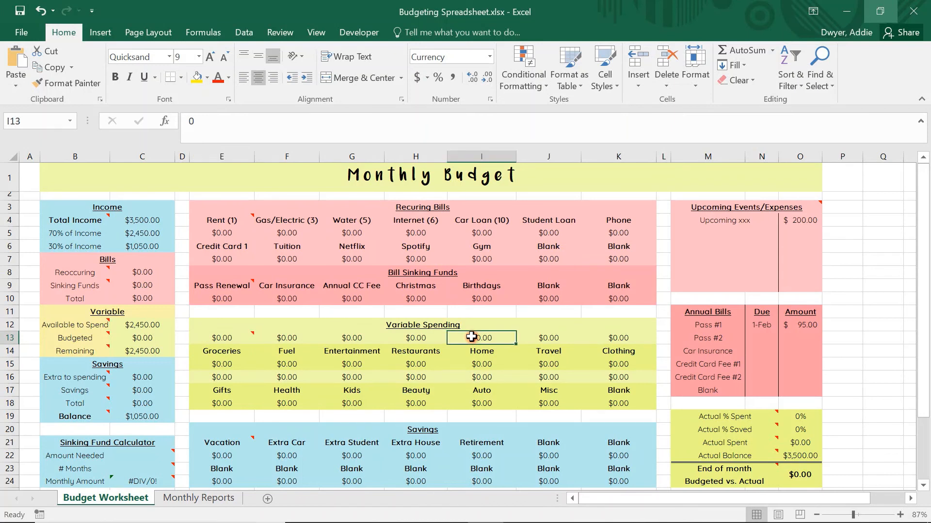
click(623, 338)
click(615, 378)
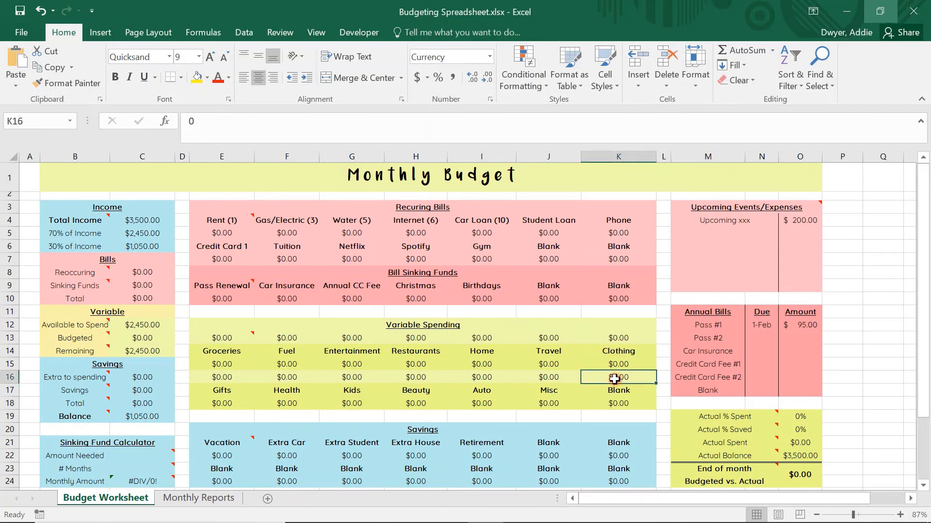
click(414, 376)
click(229, 379)
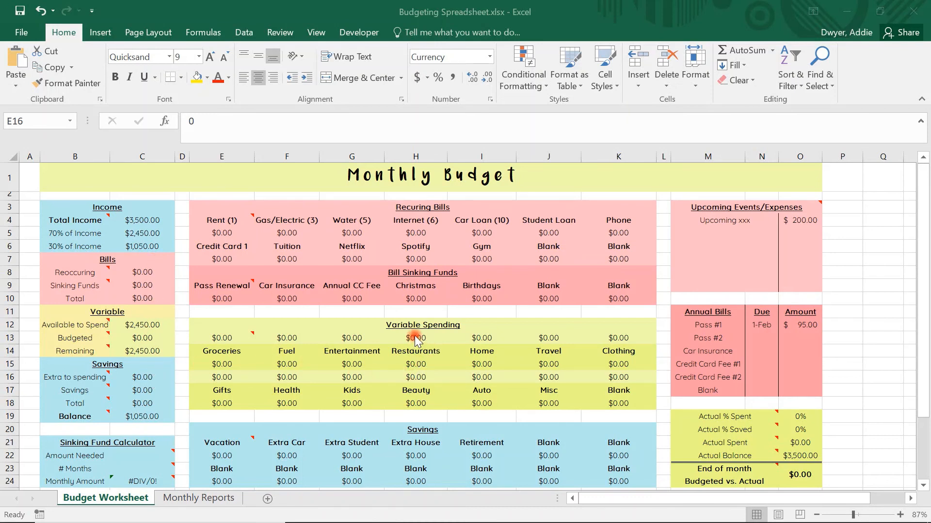
Examine the Savings categories section and the Upcoming Events/Expenses list
click(447, 433)
click(447, 432)
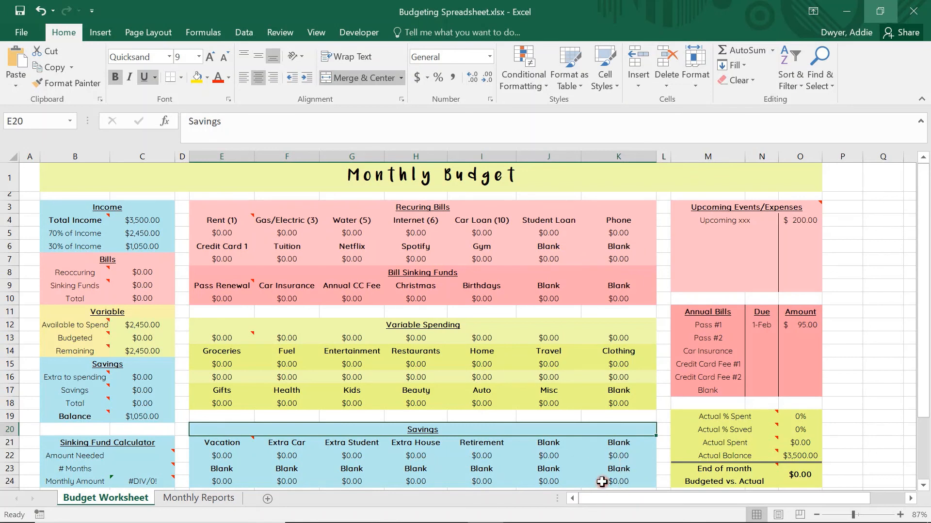
click(430, 511)
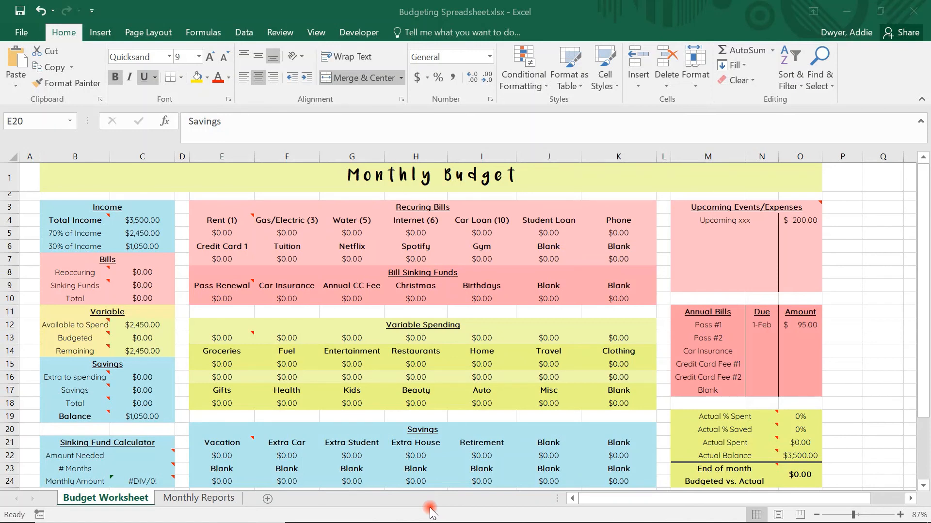
click(776, 276)
drag(755, 206, 814, 285)
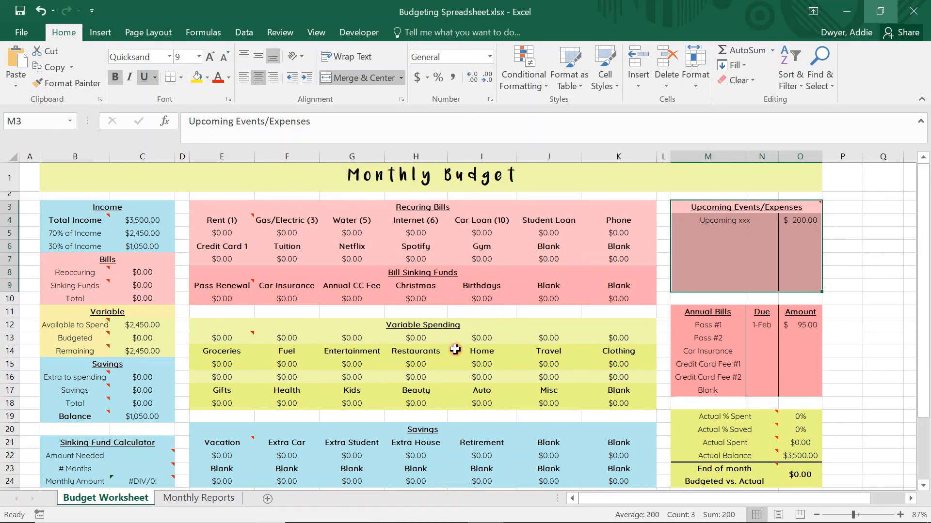
click(737, 226)
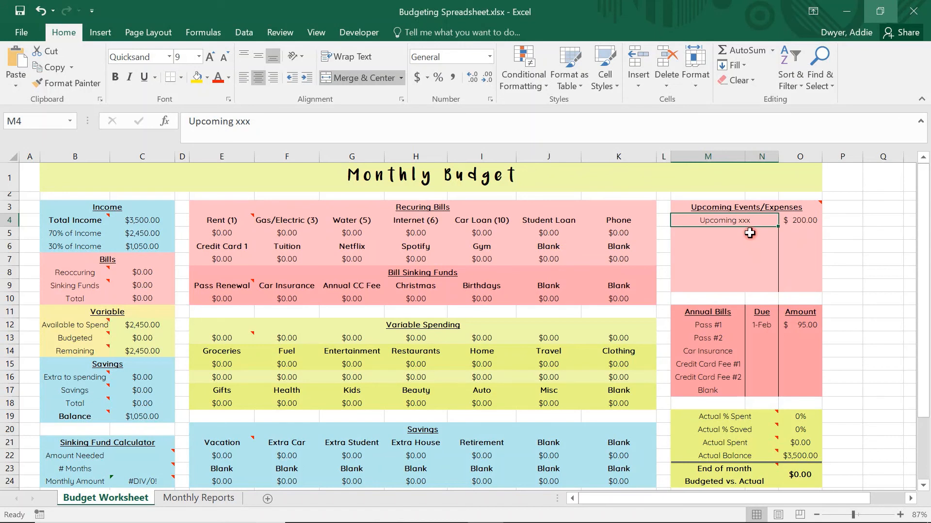
click(757, 208)
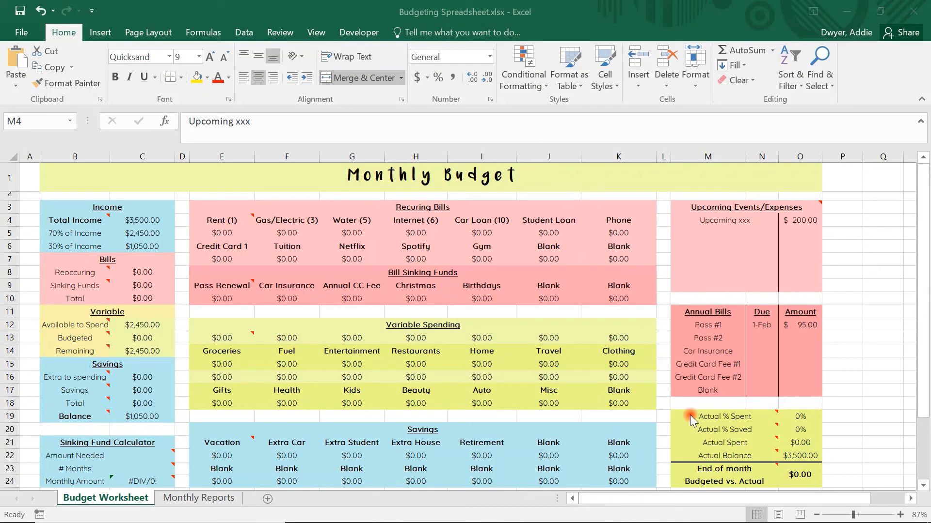
Examine the actual spent and saved summary against variable spending row 15, including the End of month Budgeted vs. Actual formula
drag(694, 418, 838, 485)
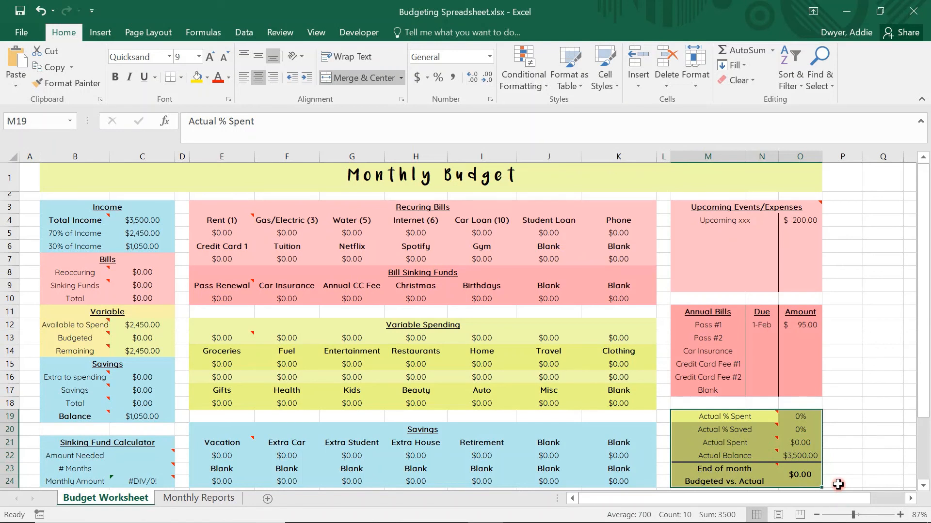
click(234, 365)
drag(258, 364, 611, 362)
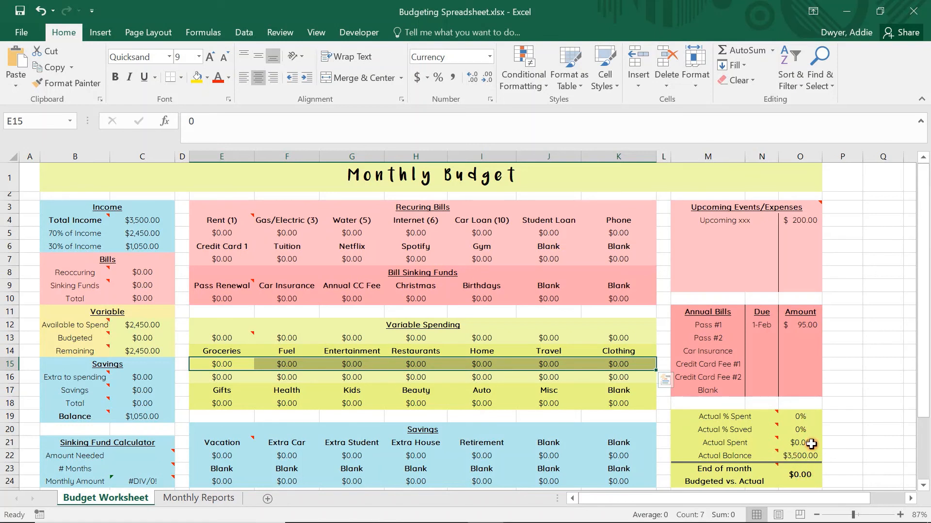
mouse_move(745, 432)
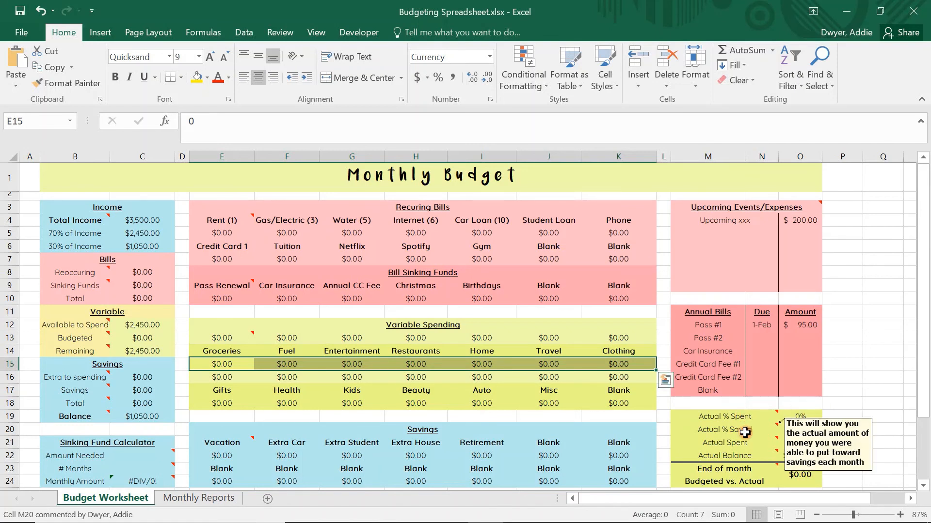
click(813, 480)
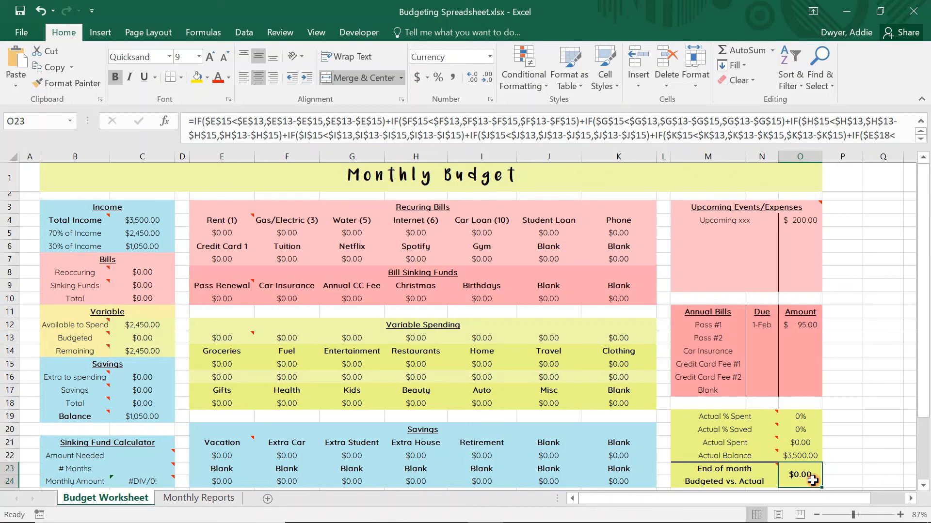
Examine the Account Balance Summaries section, including the Checking 1 balance cell, in relation to the budget above it
scroll(605, 434, down, 3)
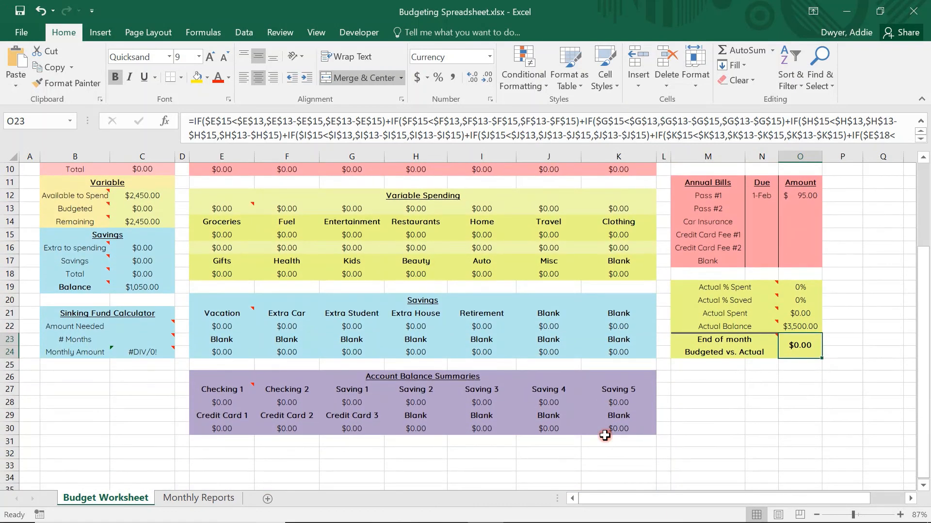
drag(215, 376, 647, 431)
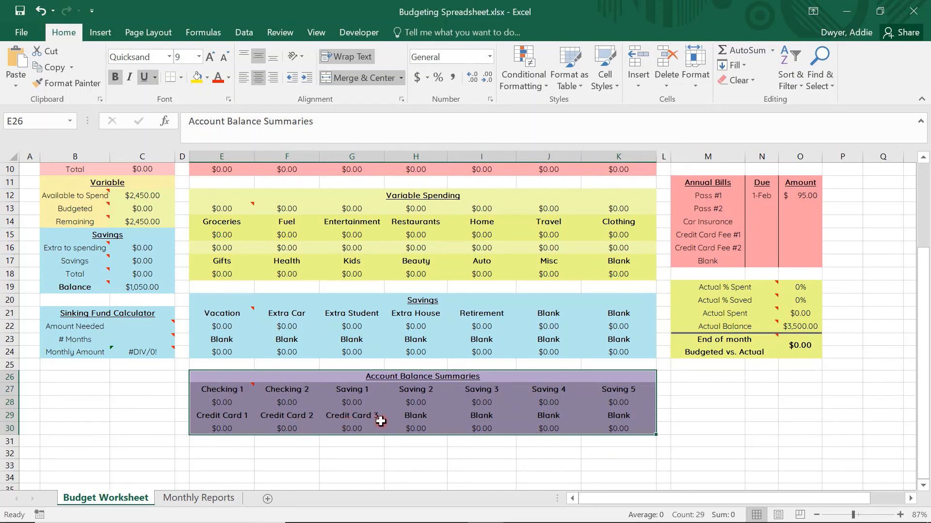
click(219, 401)
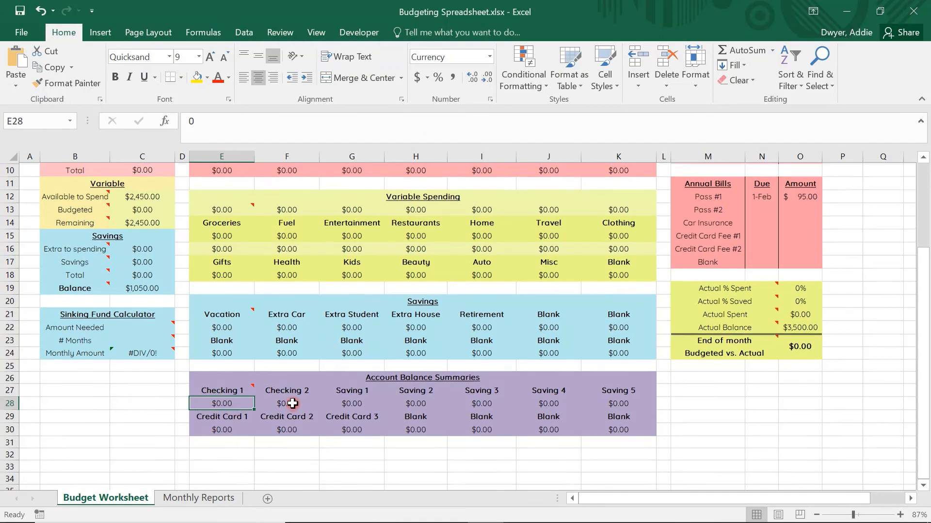
scroll(292, 404, up, 1)
scroll(292, 403, up, 2)
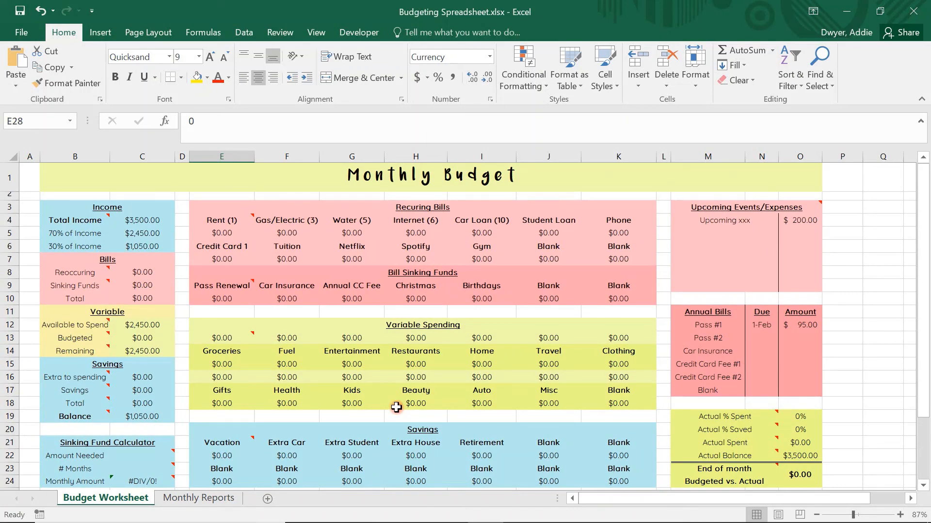
scroll(396, 407, down, 3)
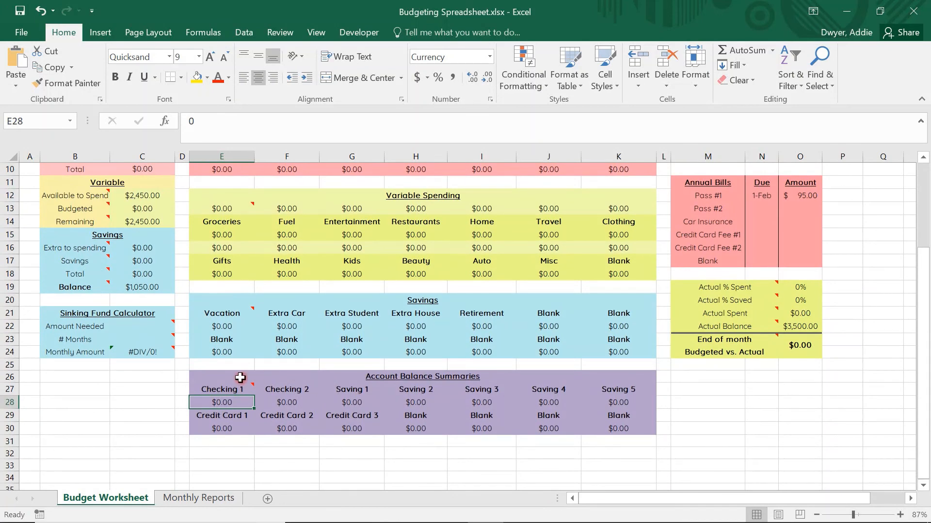
Examine the full Account Balance Summaries block, from its heading through the credit card and blank account balances
drag(237, 374, 604, 430)
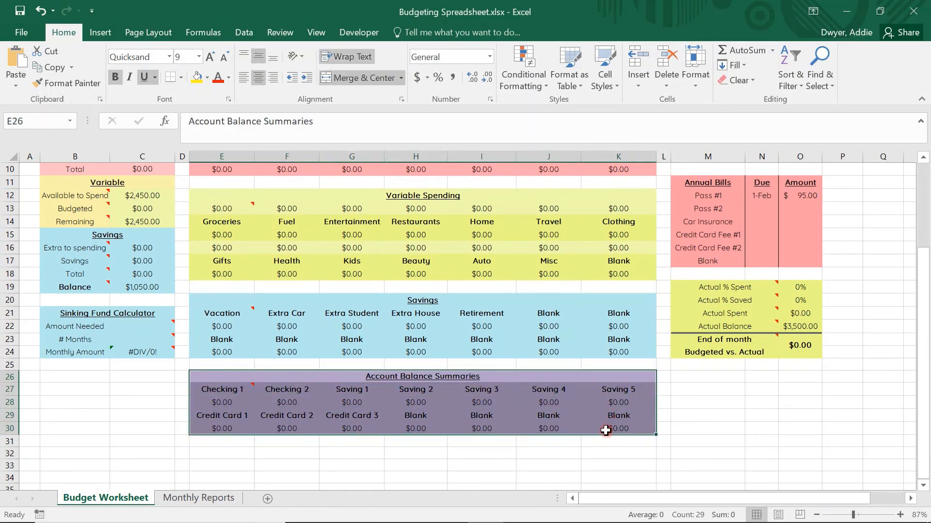
scroll(545, 338, up, 3)
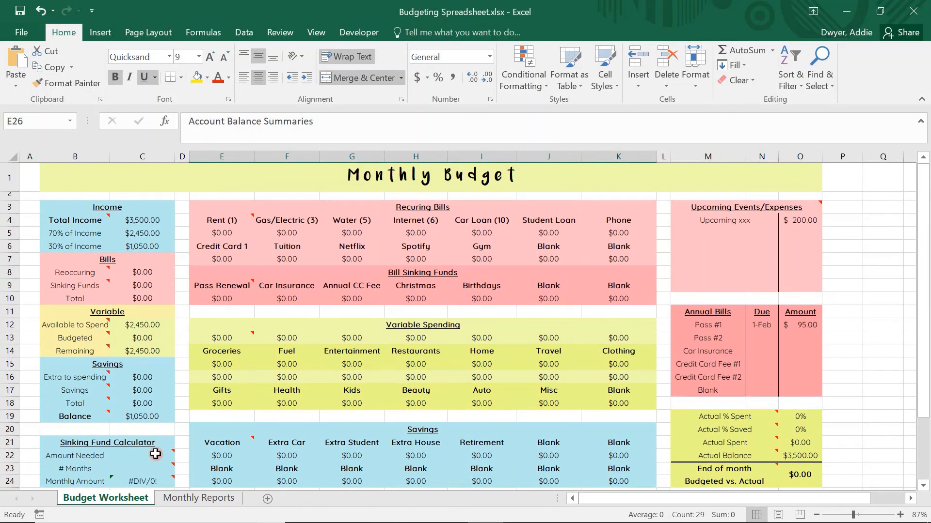
Compare the Monthly Reports sheet's category columns with variable spending row 15 on the Budget Worksheet, including the January Groceries cell
click(215, 502)
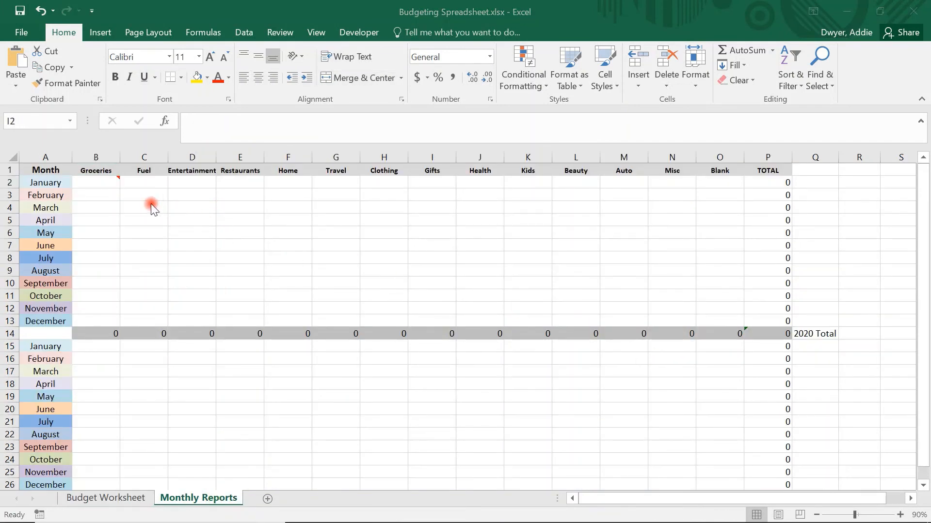
click(127, 502)
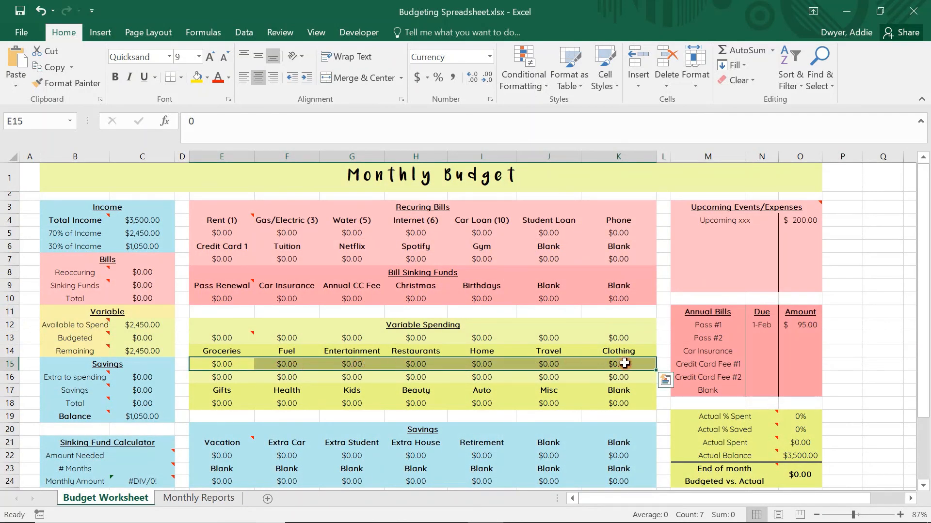
click(209, 499)
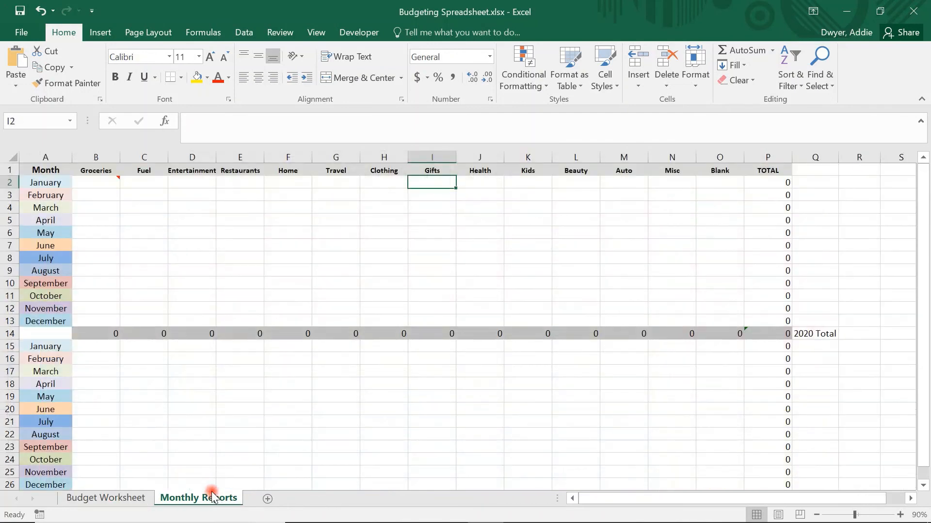
click(102, 184)
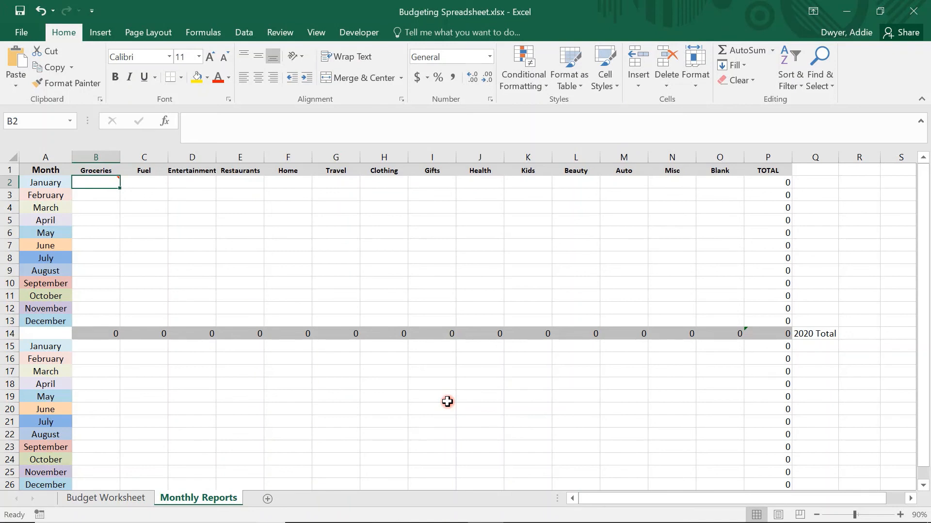
click(431, 510)
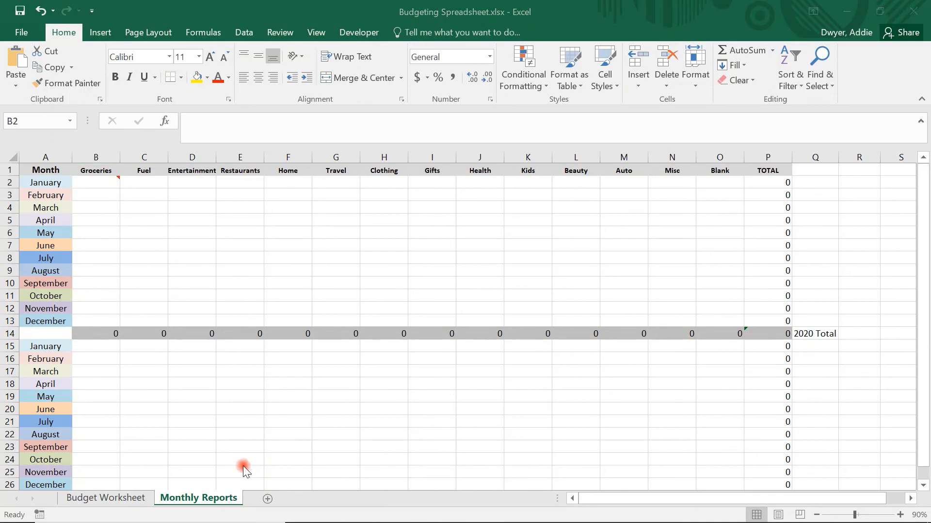
Return to the Budget Worksheet and enter 1,091 as the Rent (1) amount under the recurring bills
click(95, 498)
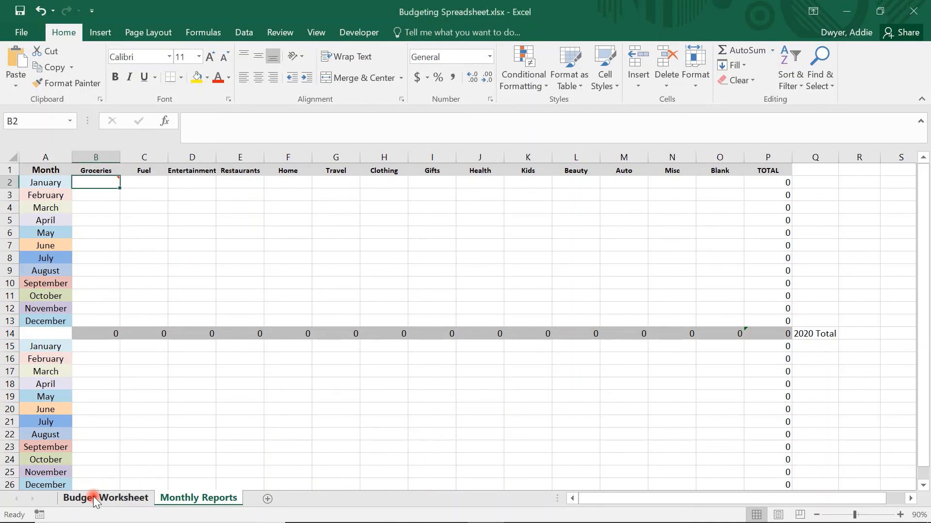
click(95, 500)
click(420, 509)
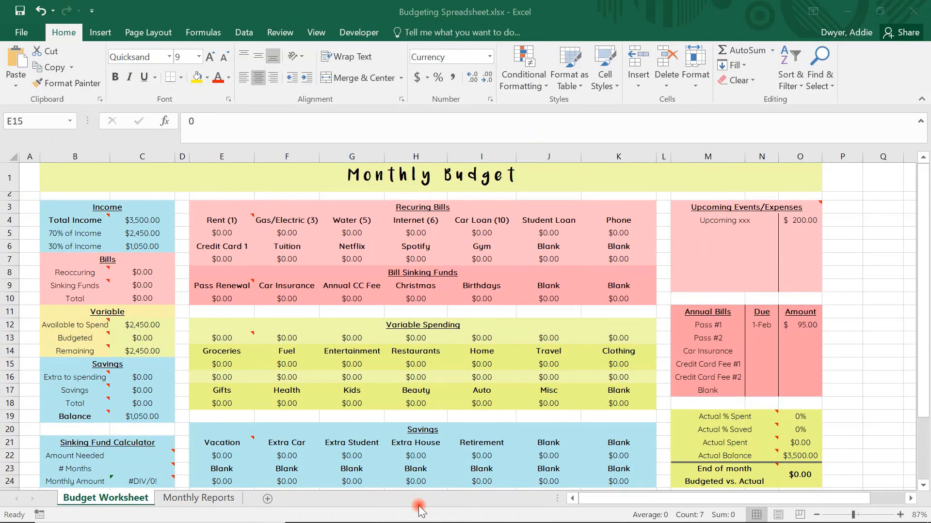
click(166, 219)
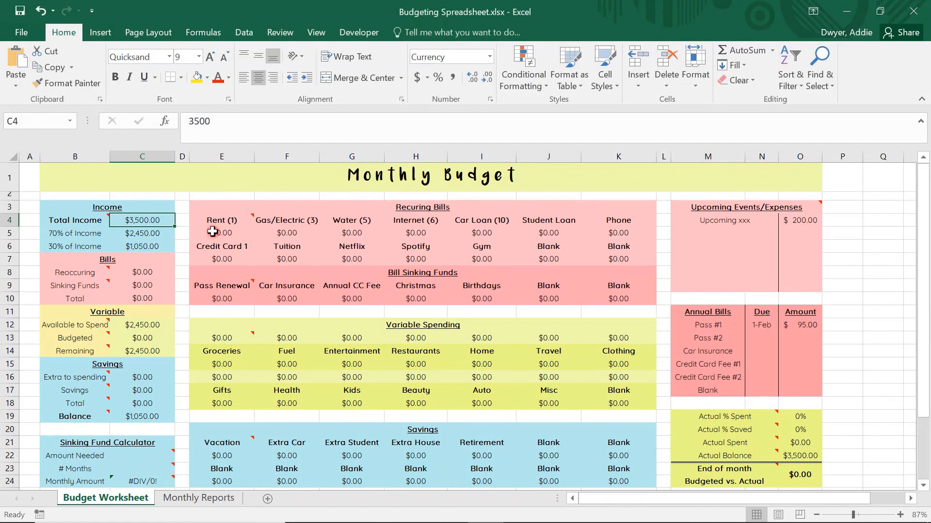
click(228, 233)
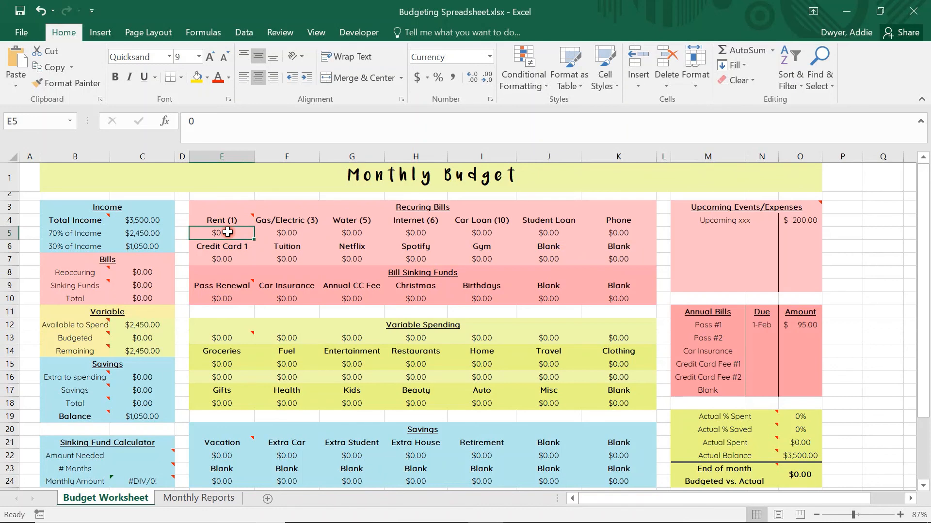
text(1)
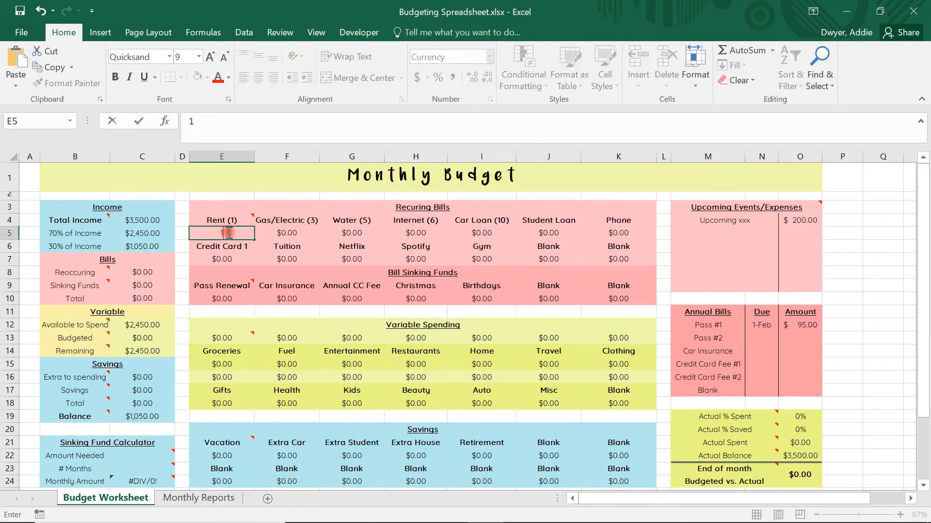
text(,091)
key(Tab)
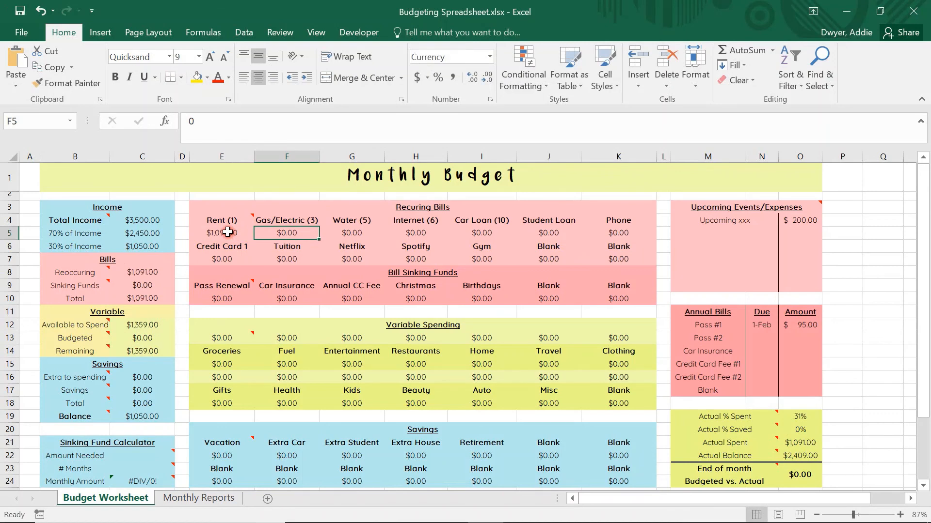
Enter 35 for Water (5) and 46 for Internet (6) in the recurring bills
click(354, 233)
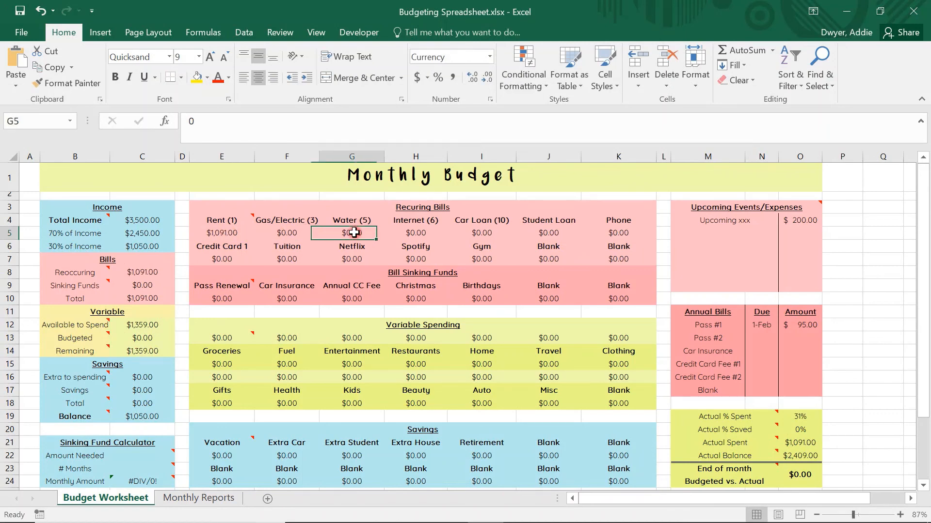
text(35)
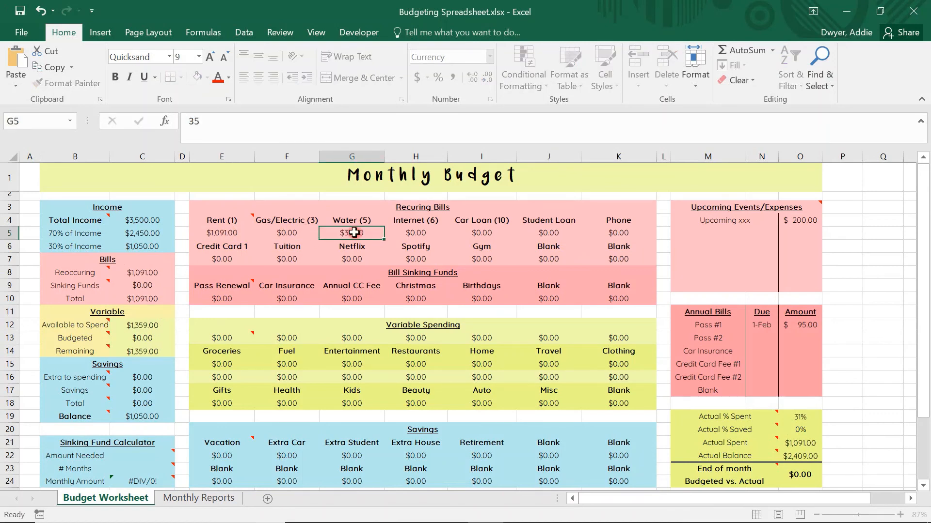
key(Tab)
text(46)
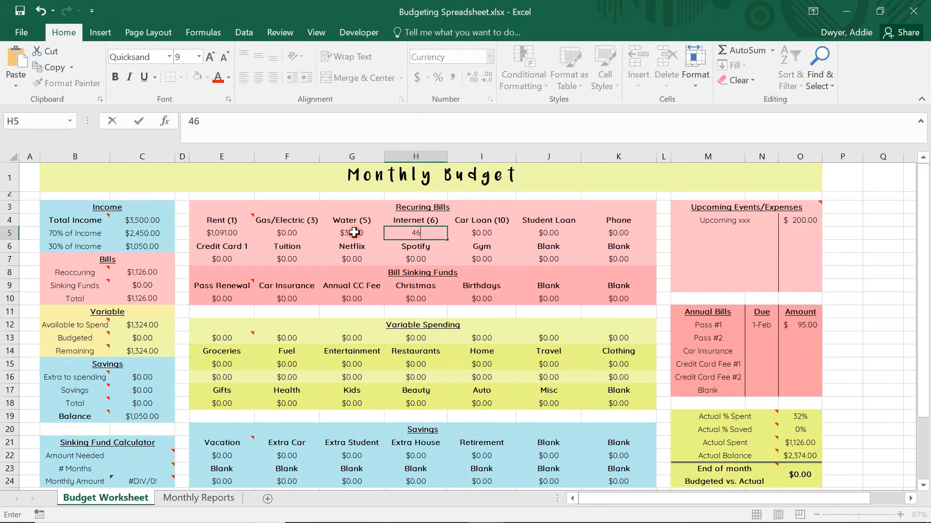
key(Tab)
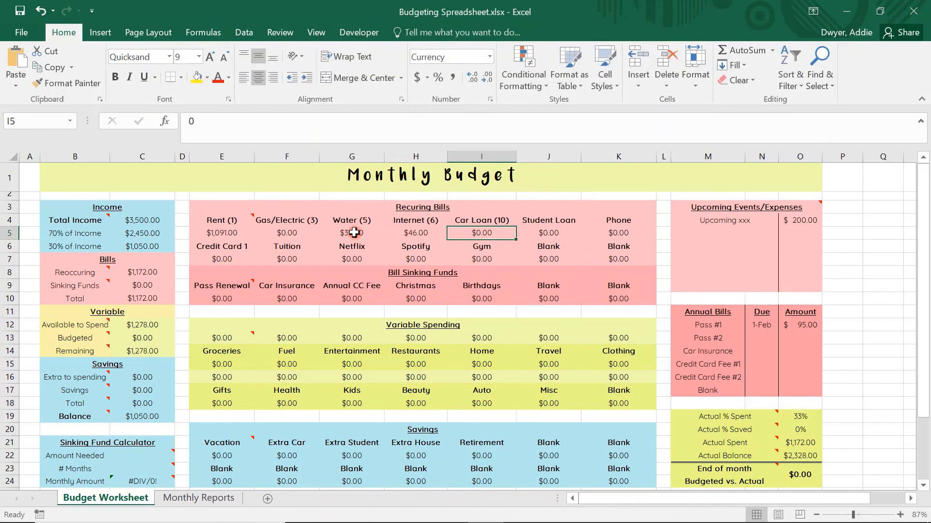
Enter 123.43 for Car Loan (10) and 142.76 for Phone in the recurring bills
text(123.43)
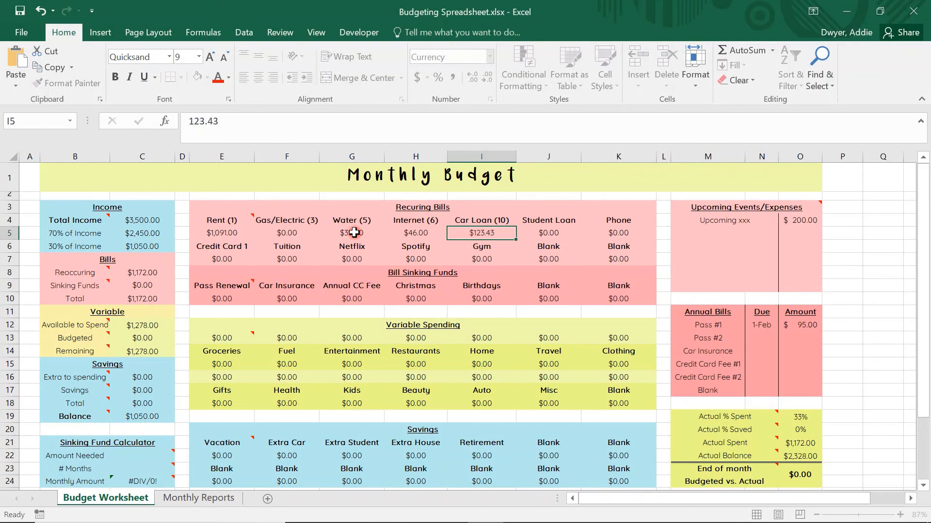
key(Tab)
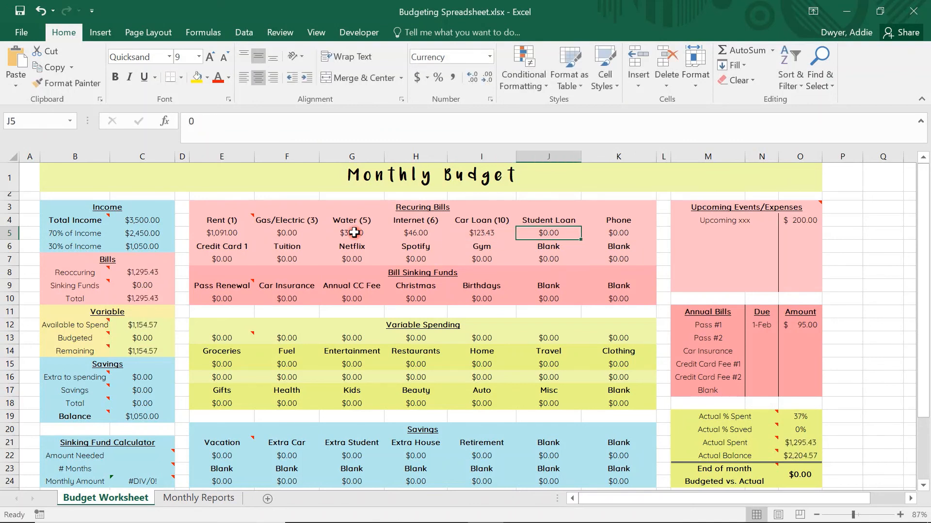
key(Tab)
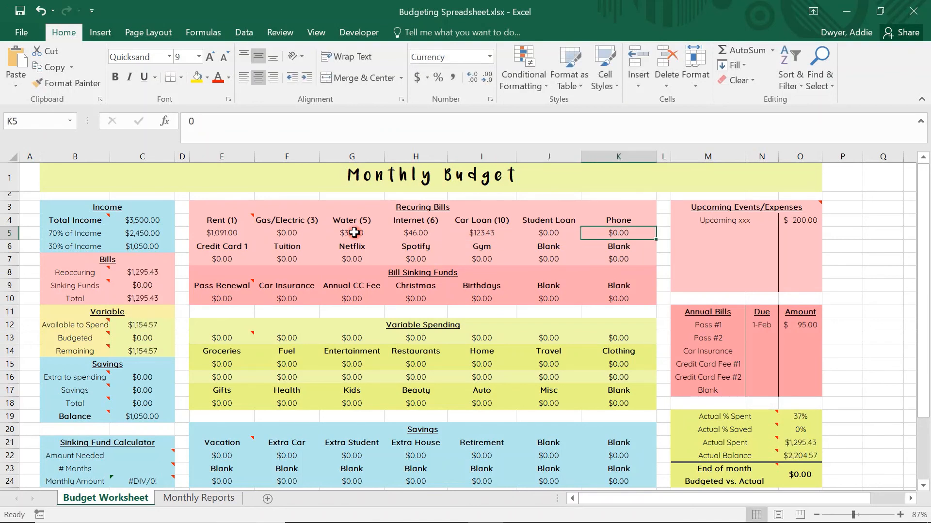
text(142.76)
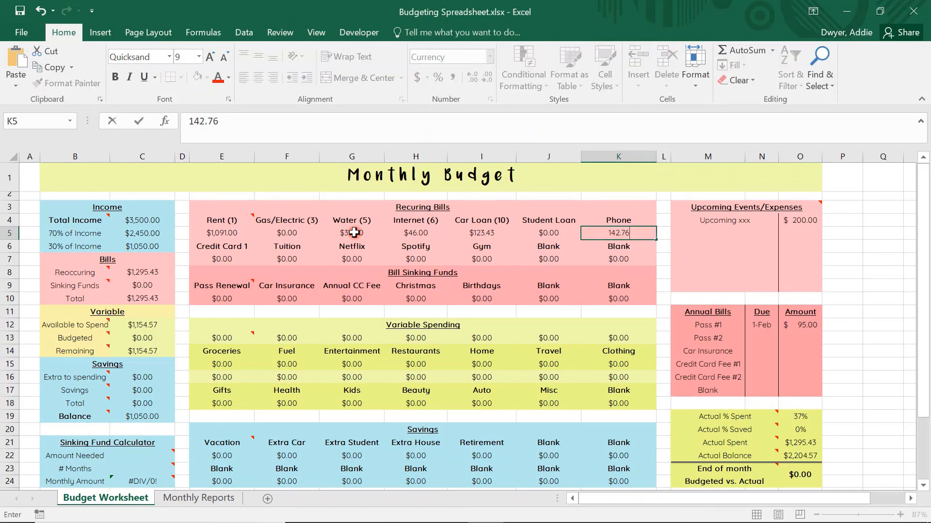
key(Down)
Enter 8.99 as the Netflix amount in the second row of recurring bills
key(Left)
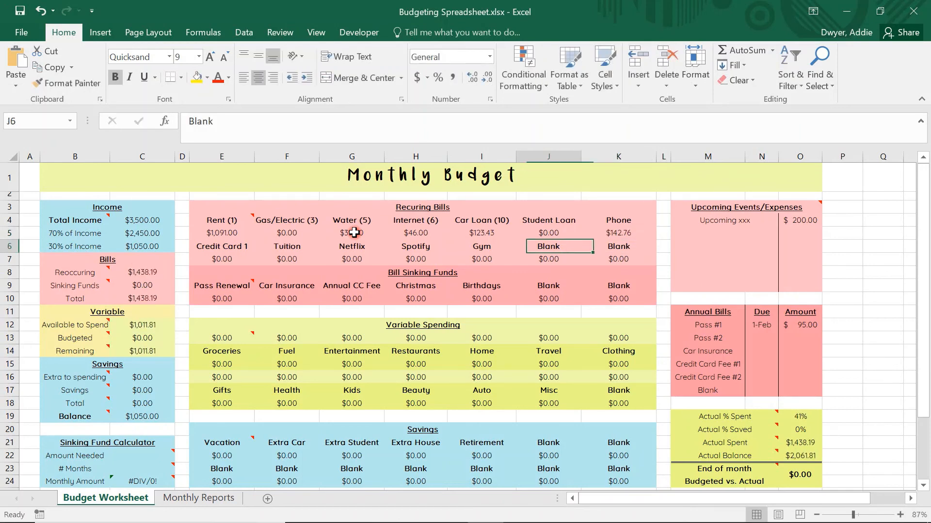
key(Down)
key(Down)
key(Up)
key(Left)
key(Left)
key(Left)
key(Left)
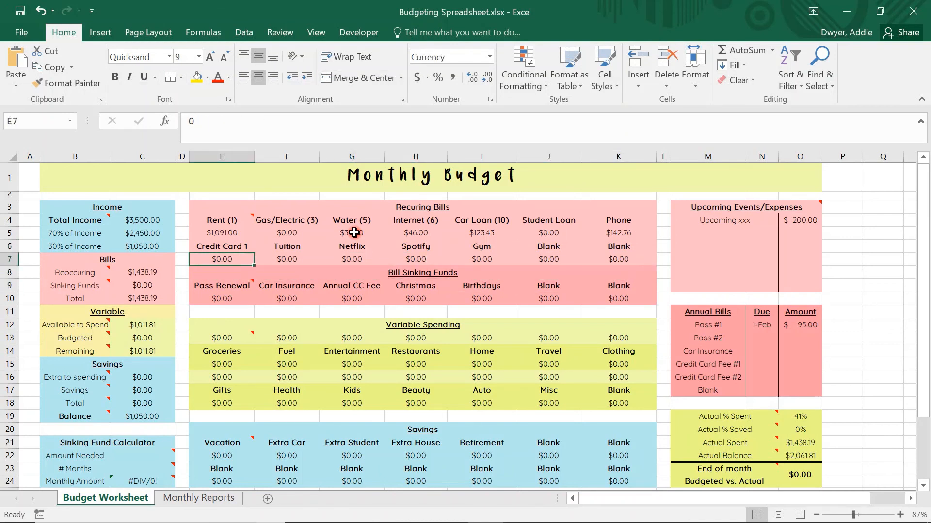
key(Right)
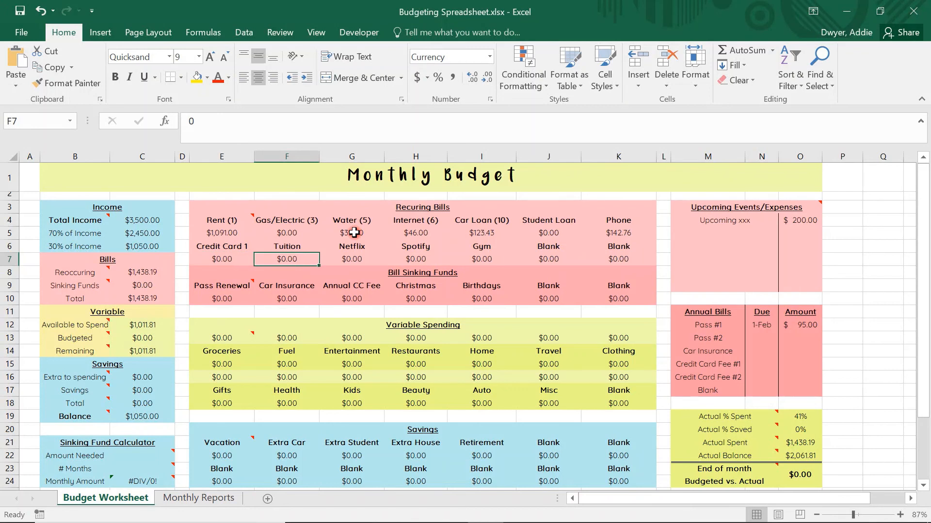
key(Right)
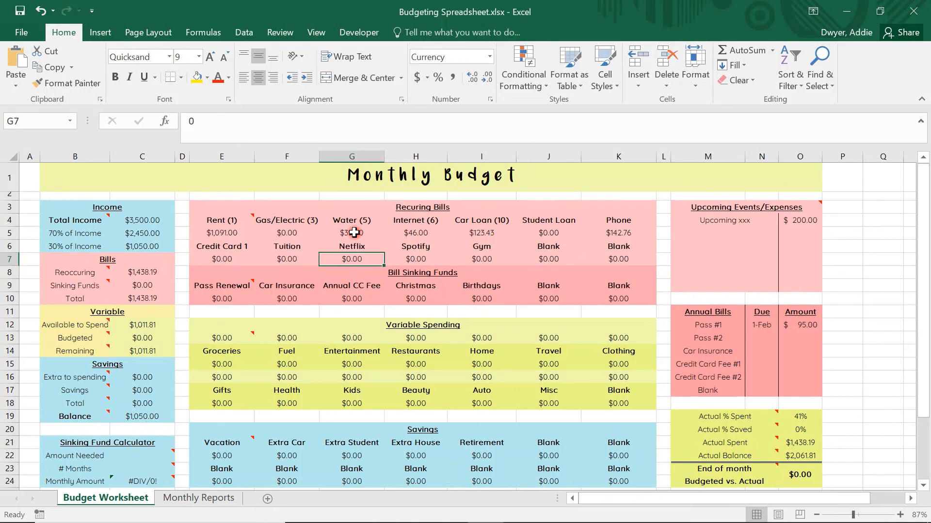
text(8.99)
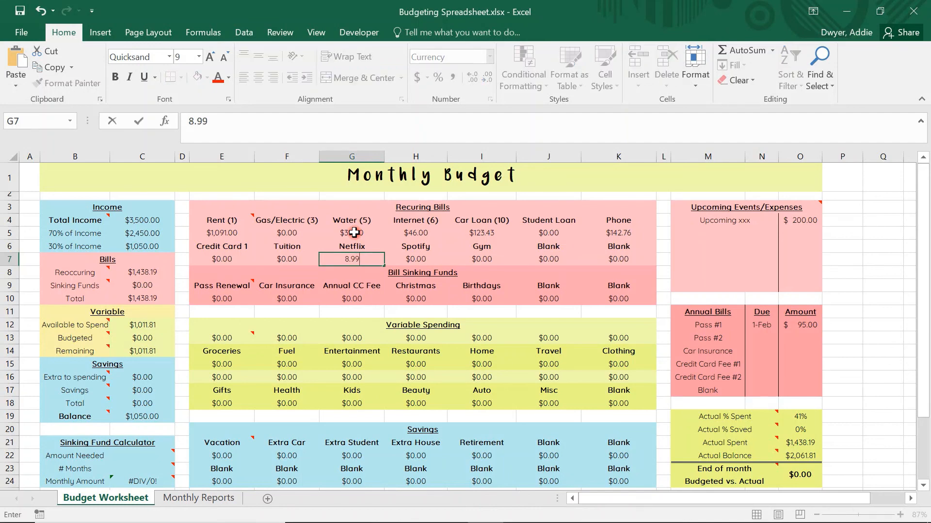
key(Right)
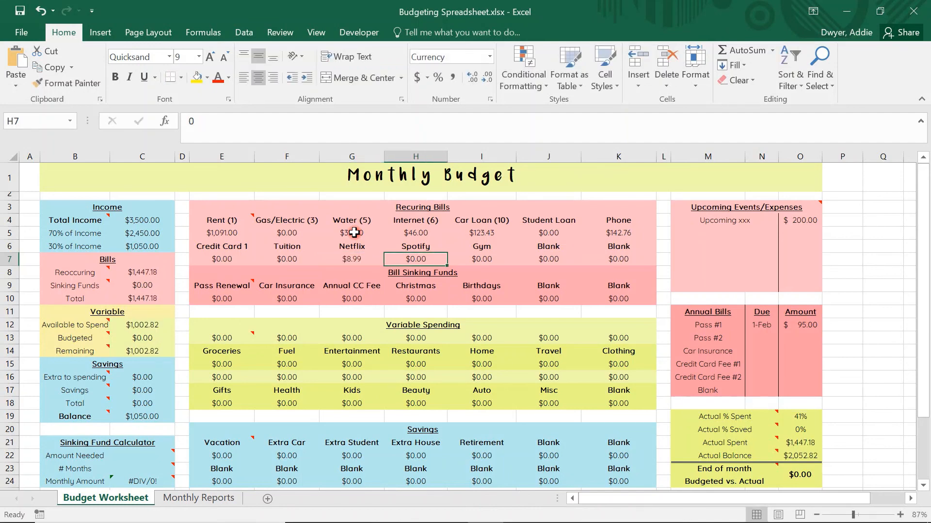
Enter 11.99 for Spotify and 99 for Gym in the recurring bills
text(11.99)
key(Right)
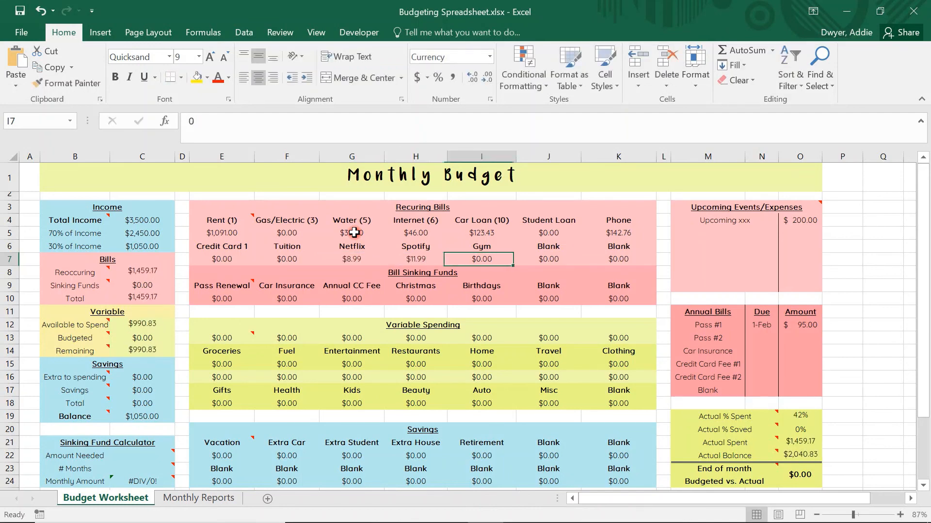
text(99)
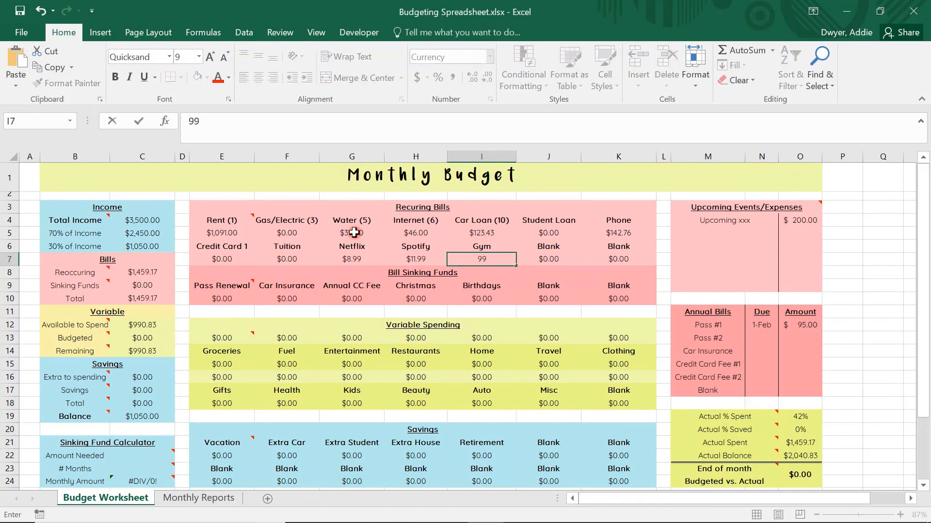
key(Right)
key(Down)
key(Down)
key(Down)
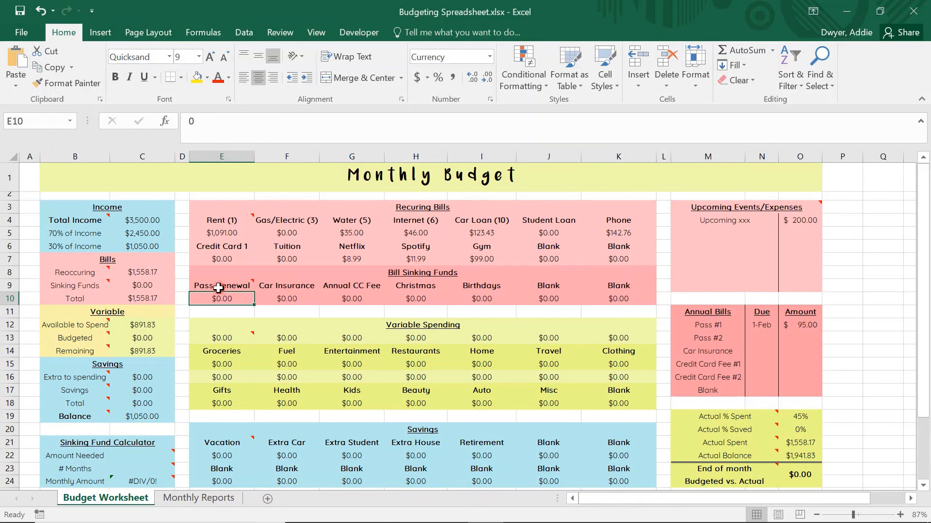
Fill in the Sinking Fund Calculator with an amount needed of 120 over 7 months
click(143, 456)
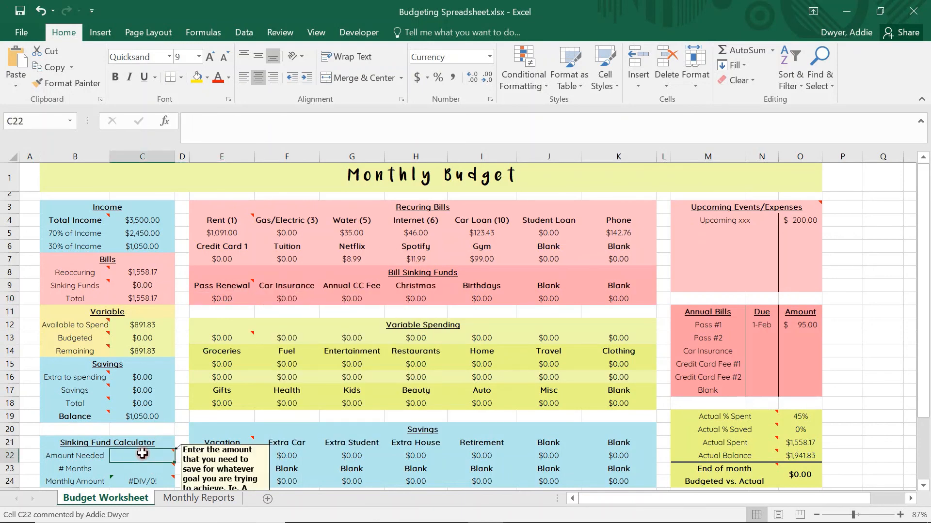
text(120)
key(Return)
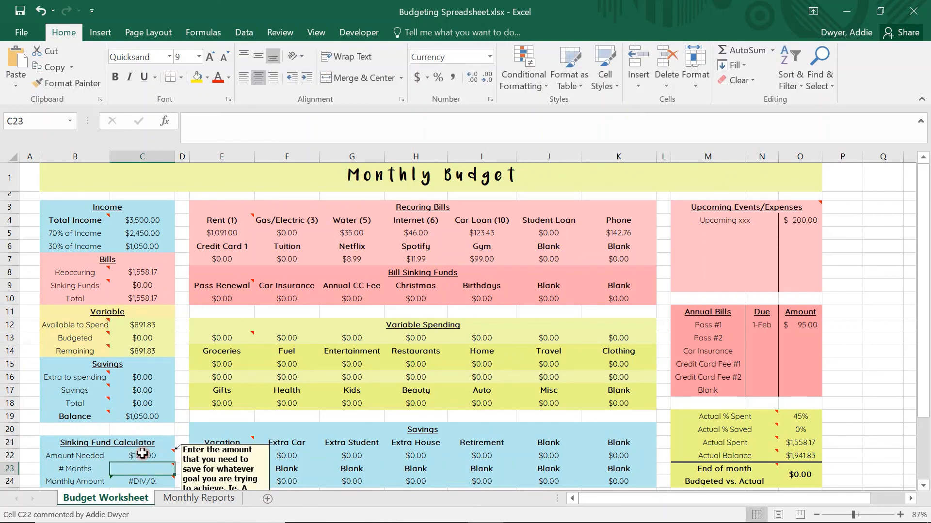
text(7)
key(Return)
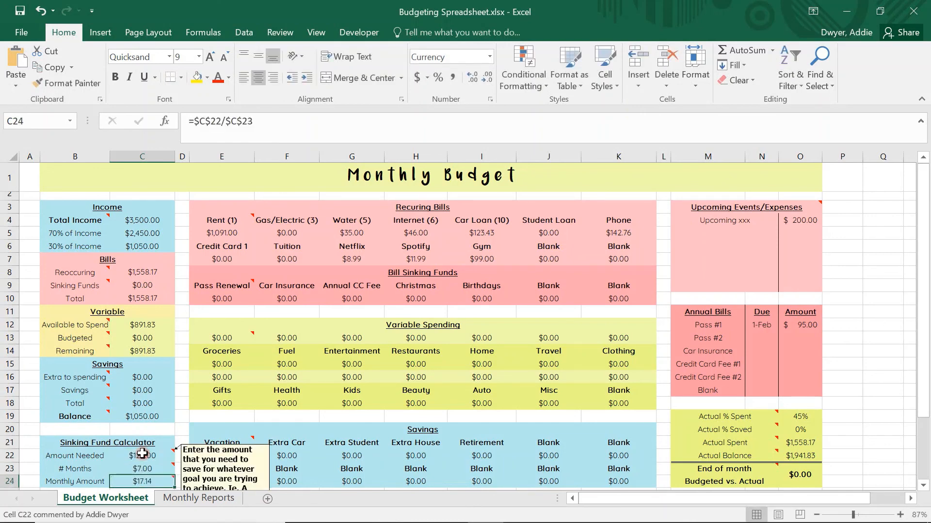
Enter 17.14 as the Pass Renewal amount in the Bill Sinking Funds
click(229, 297)
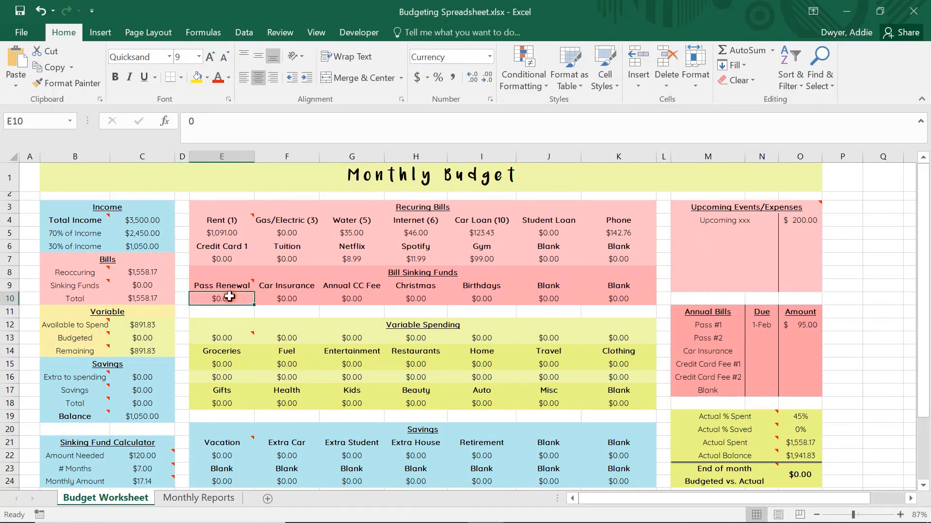
text(17.14)
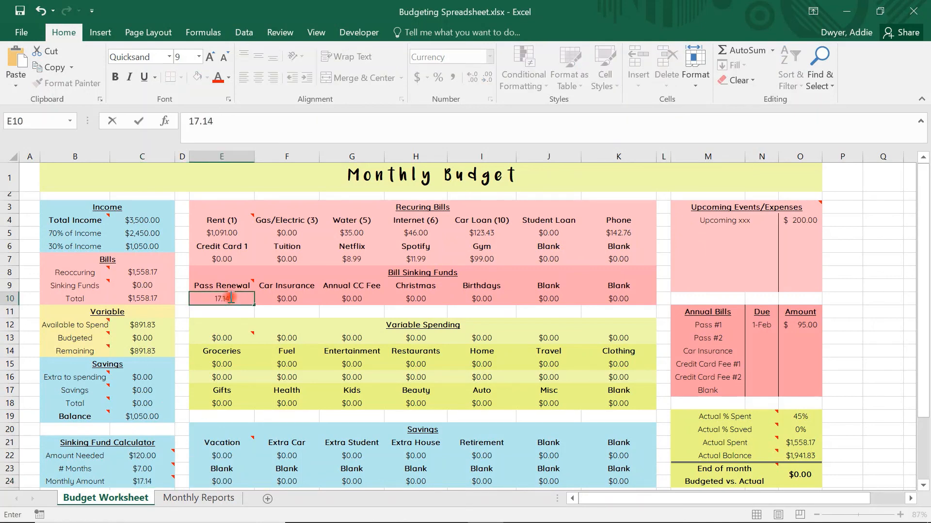
key(Tab)
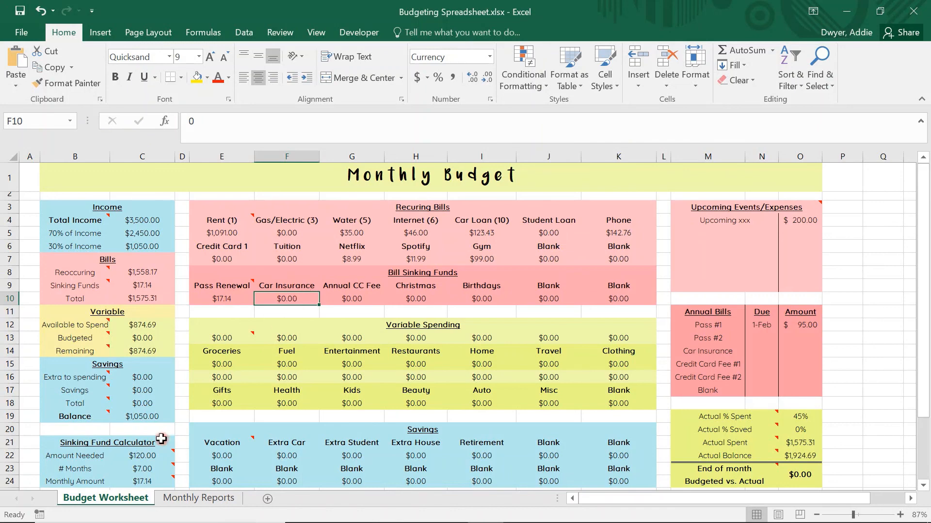
Set the Sinking Fund Calculator to 500 over 6 months and enter 83.33 for Car Insurance in the Bill Sinking Funds
click(145, 453)
text(500)
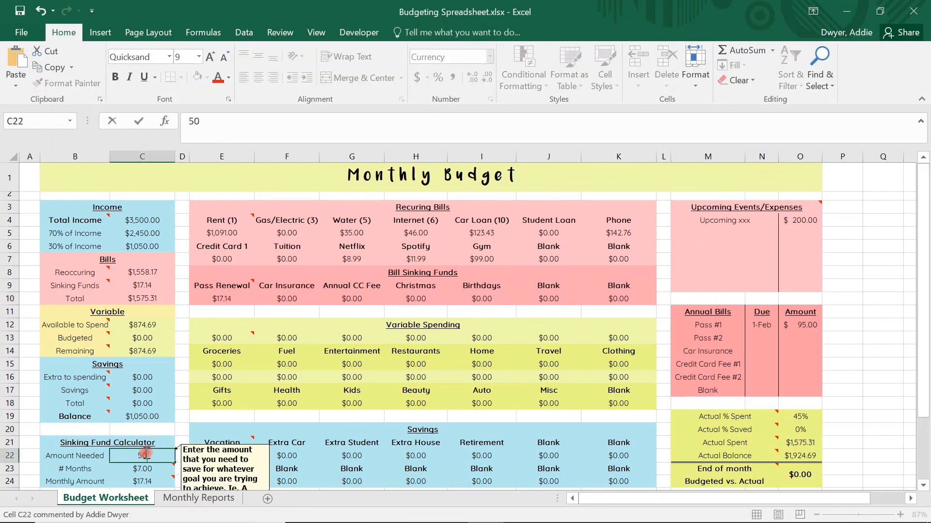
key(Return)
text(6)
key(Return)
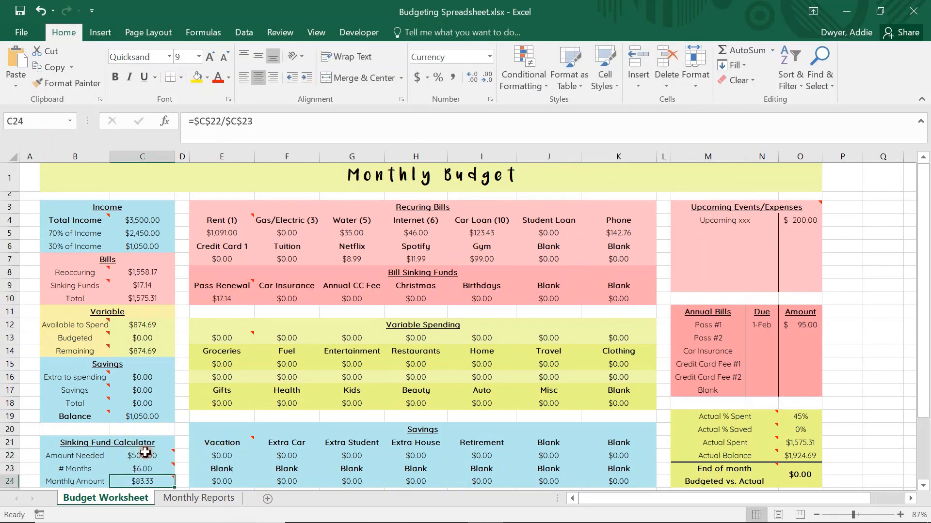
click(300, 297)
text(83.33)
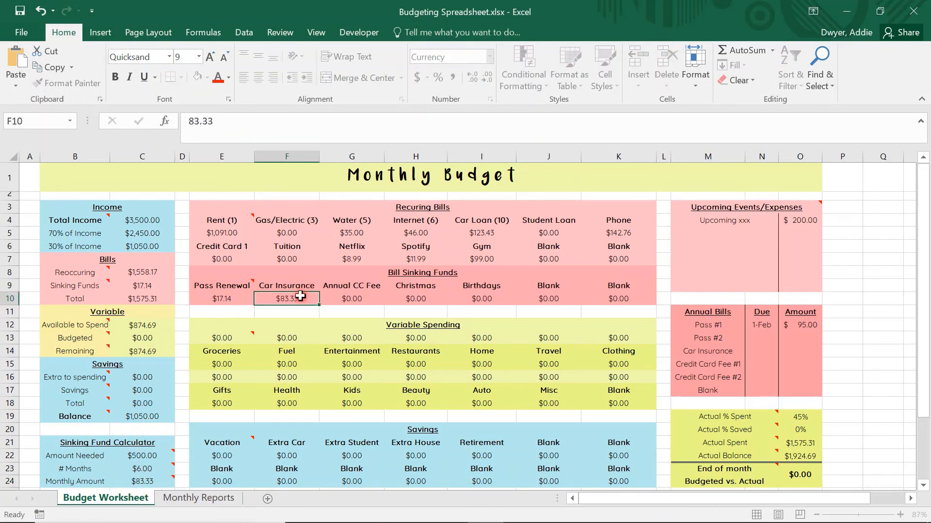
key(Tab)
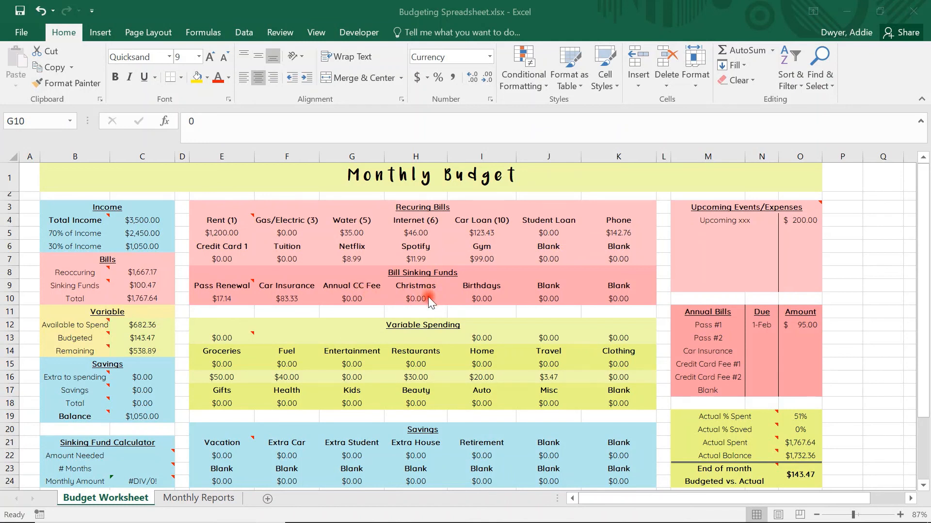
Set the Sinking Fund Calculator to 800 over 9 months and enter 88.89 for Christmas in the Bill Sinking Funds
click(133, 455)
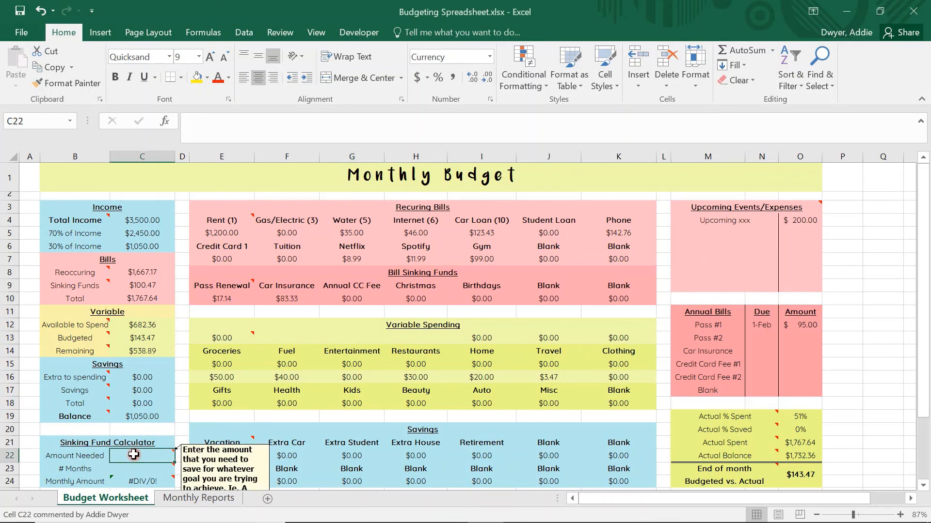
text(50)
key(Return)
text(9)
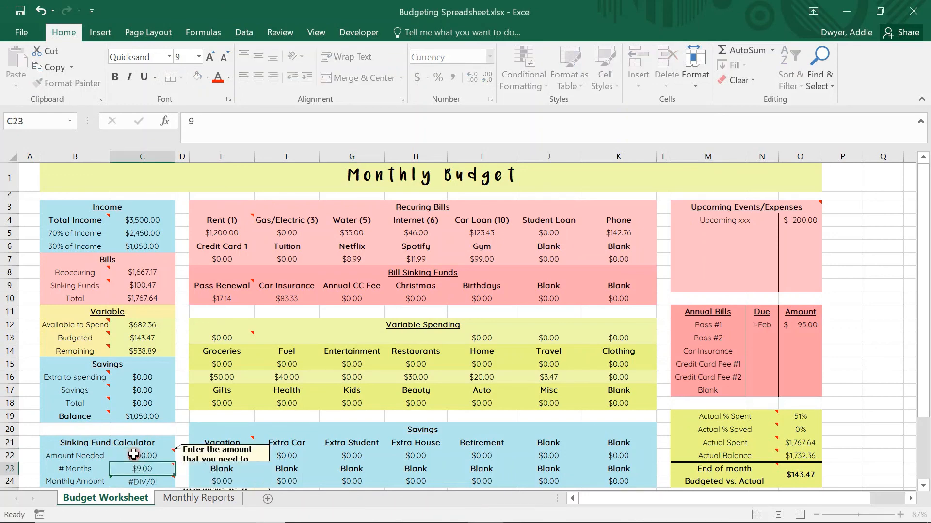
key(Return)
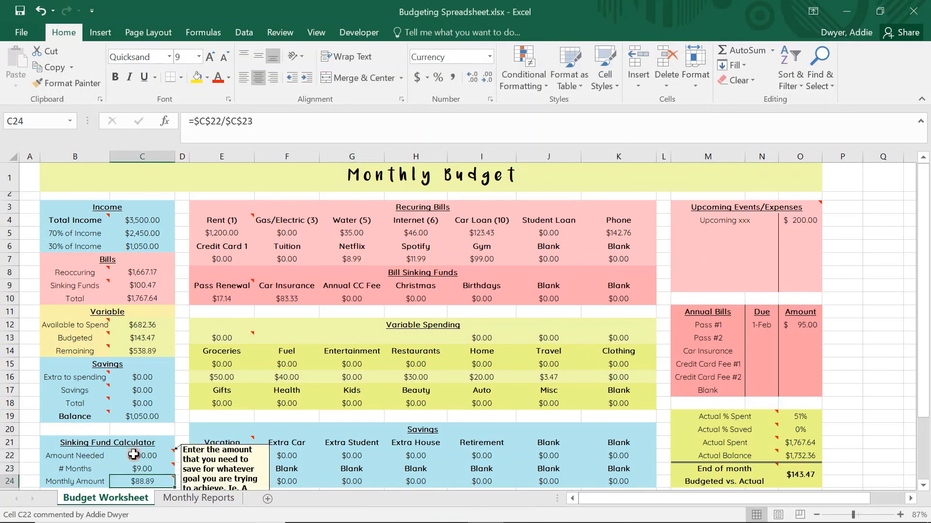
click(426, 295)
text(88.89)
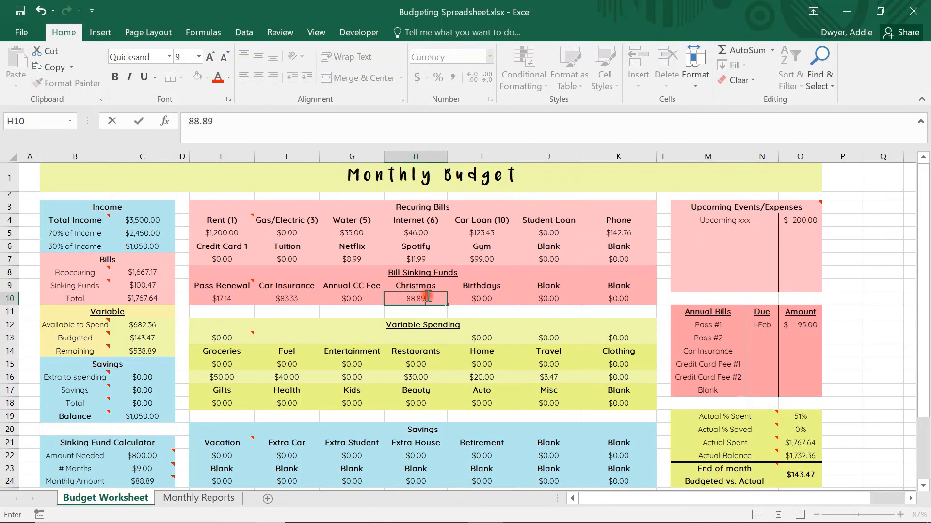
key(Tab)
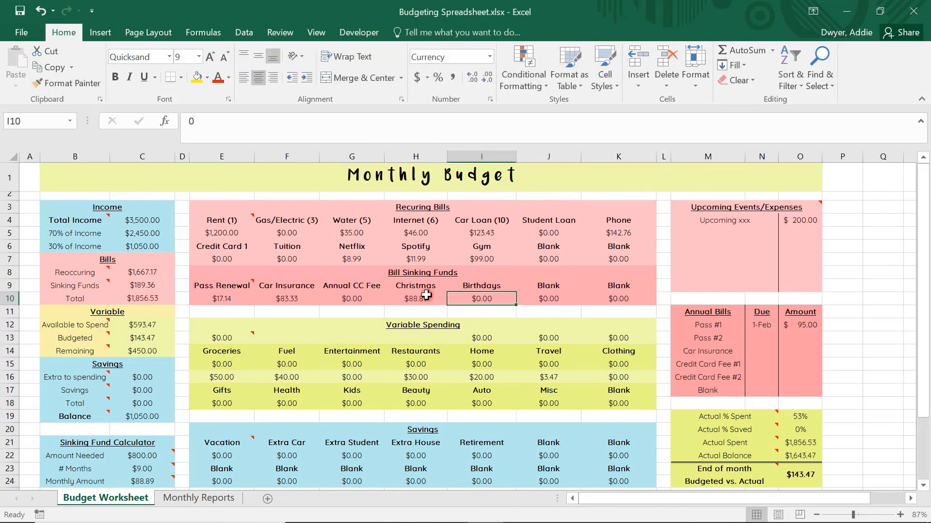
Clear the Birthdays category and the two Blank categories, including their amounts, from the Bill Sinking Funds
drag(483, 286, 484, 298)
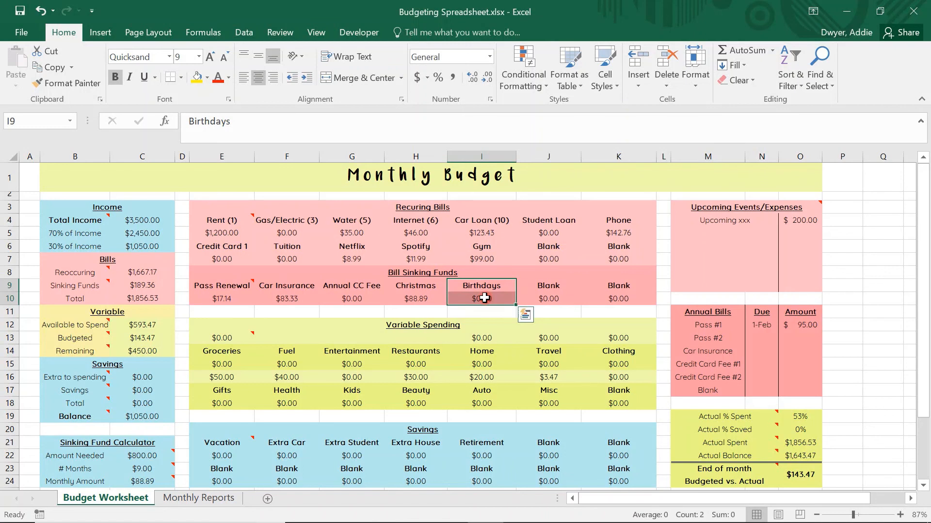
key(Delete)
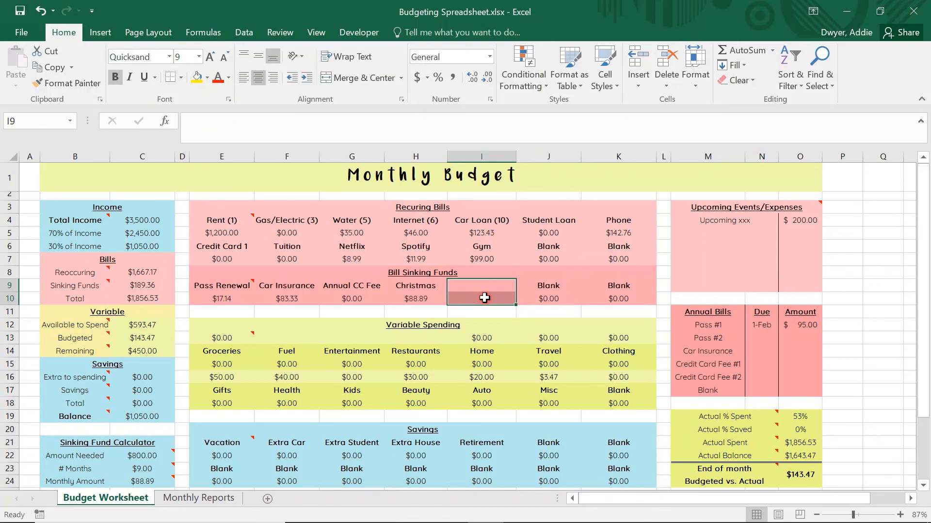
key(Right)
key(shift+Right)
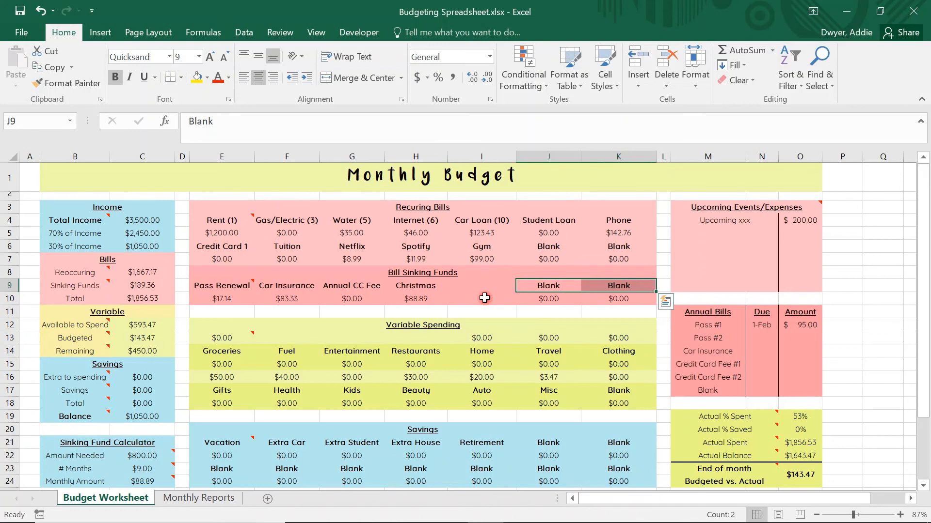
key(shift+Down)
key(Delete)
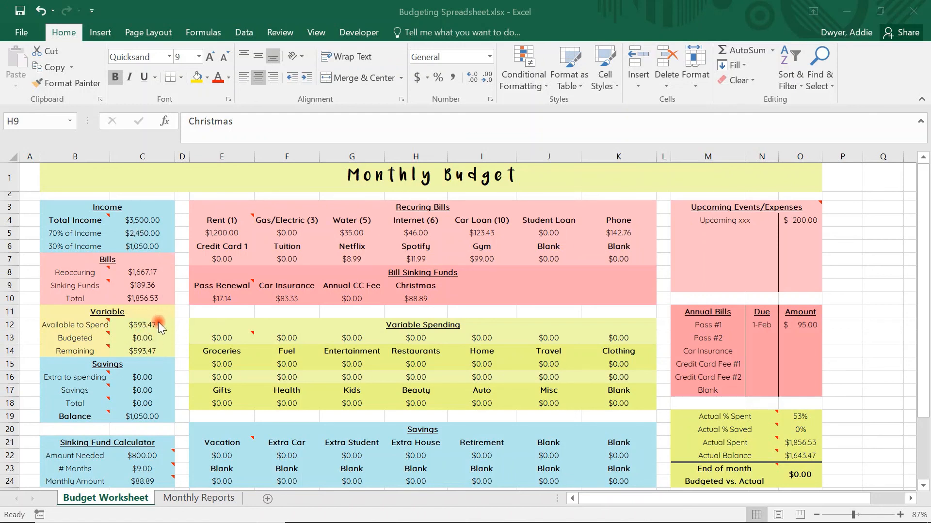
Enter the Variable Spending budgets: 200 for Groceries, 100 for Fuel, 50 for Entertainment and 100 for Restaurants
click(223, 339)
text(2)
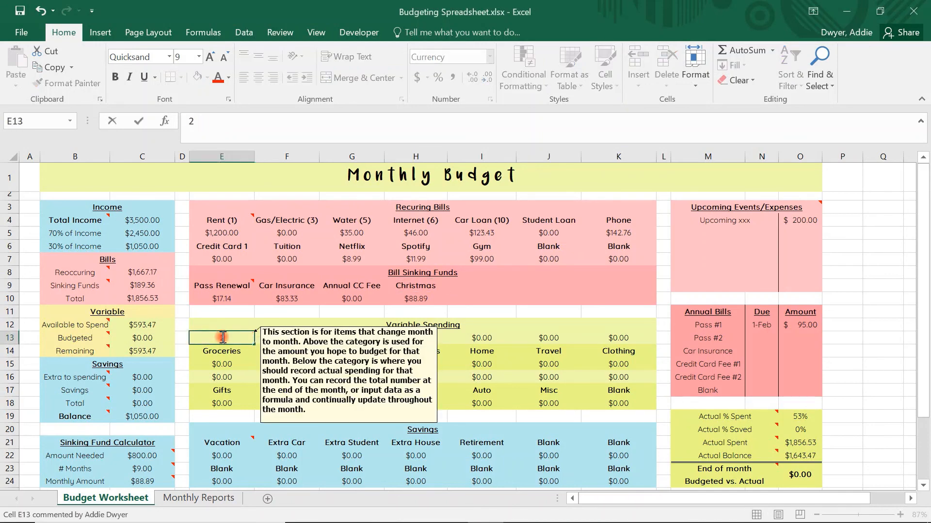
text(00)
key(Tab)
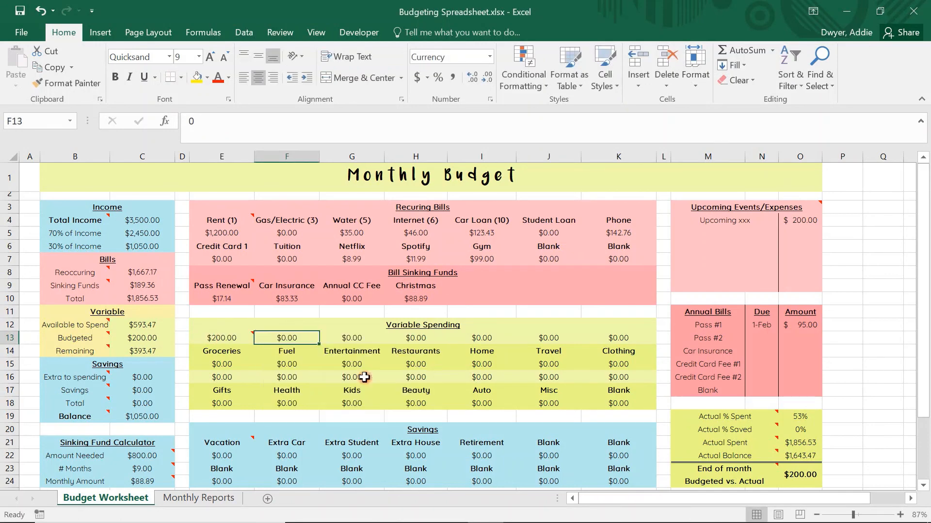
text(100)
key(Tab)
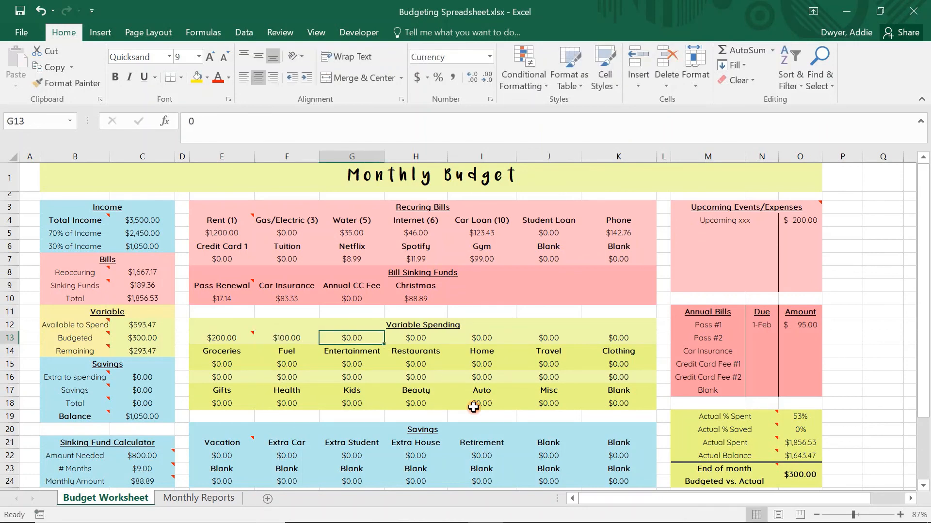
text(50)
key(Tab)
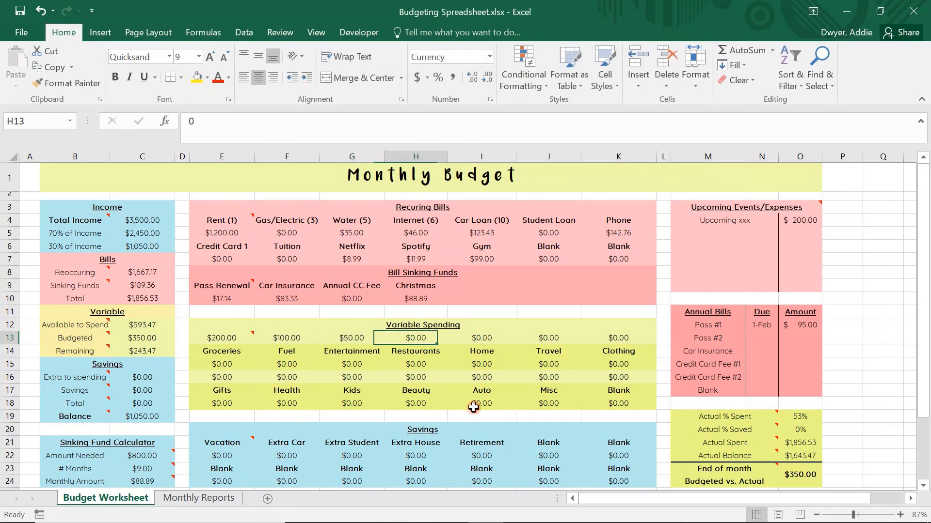
text(100)
key(Tab)
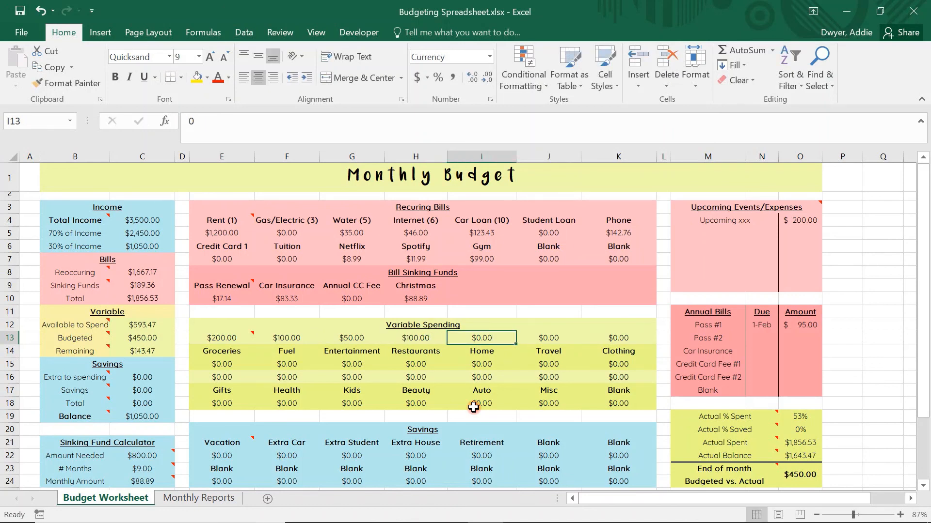
Enter 60 as the budgeted amount above Kids in the Variable Spending section
key(Down)
key(Left)
key(Left)
key(Down)
key(Down)
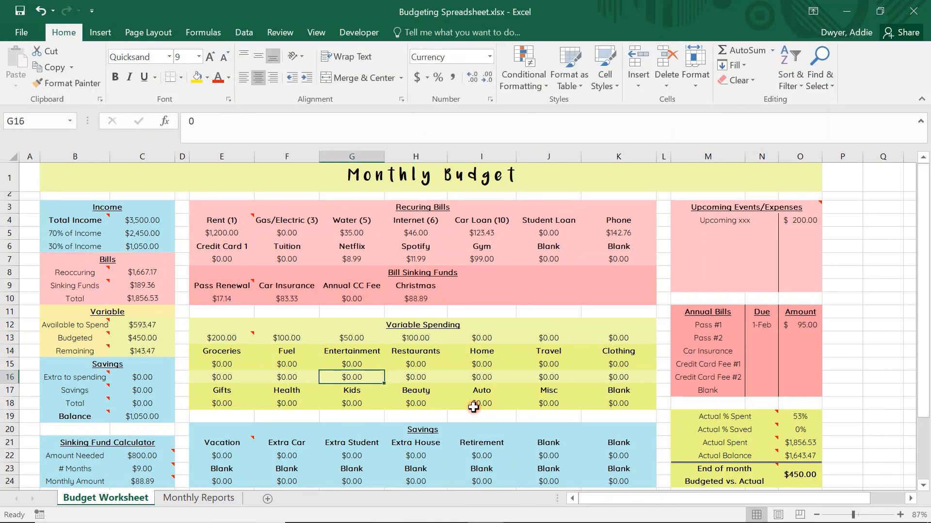
text(60)
key(Return)
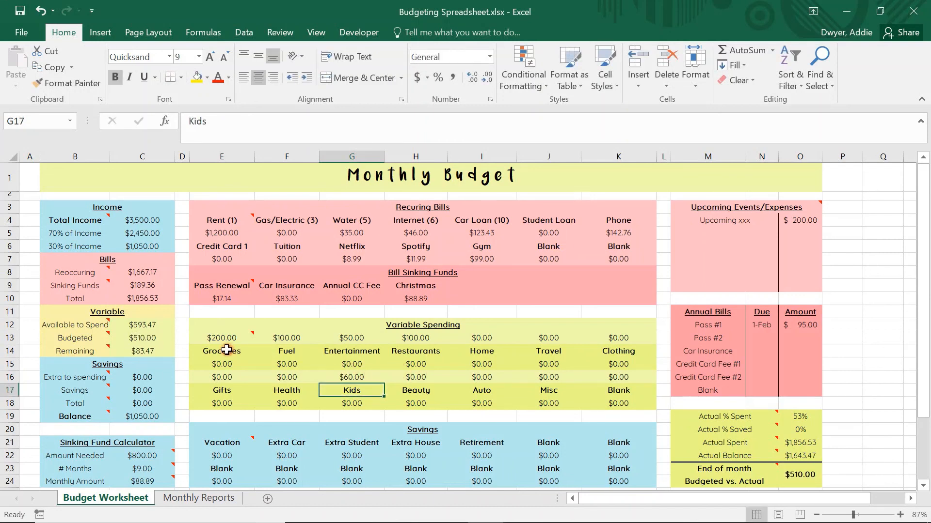
Check the available, budgeted and remaining amounts in the Variable summary, and budget 70 for Gifts
drag(167, 323, 161, 349)
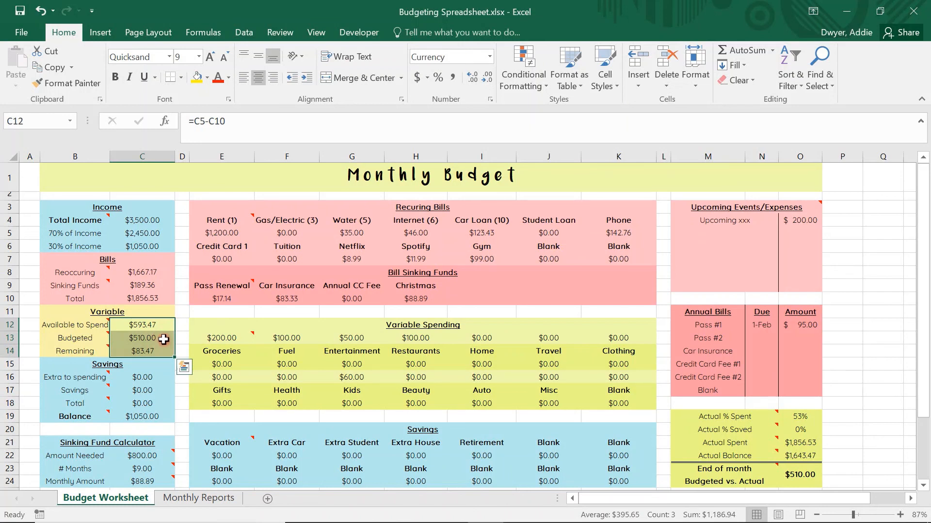
click(163, 340)
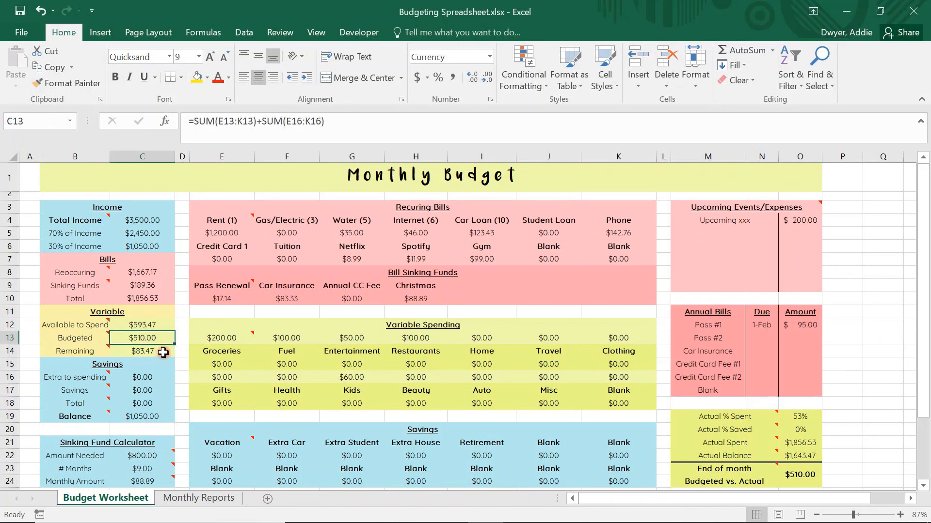
click(162, 352)
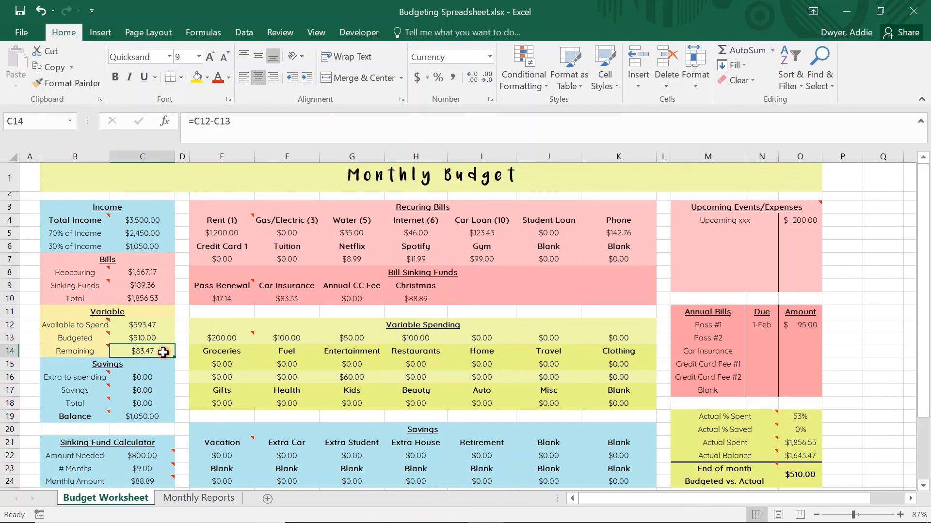
click(228, 379)
text(70)
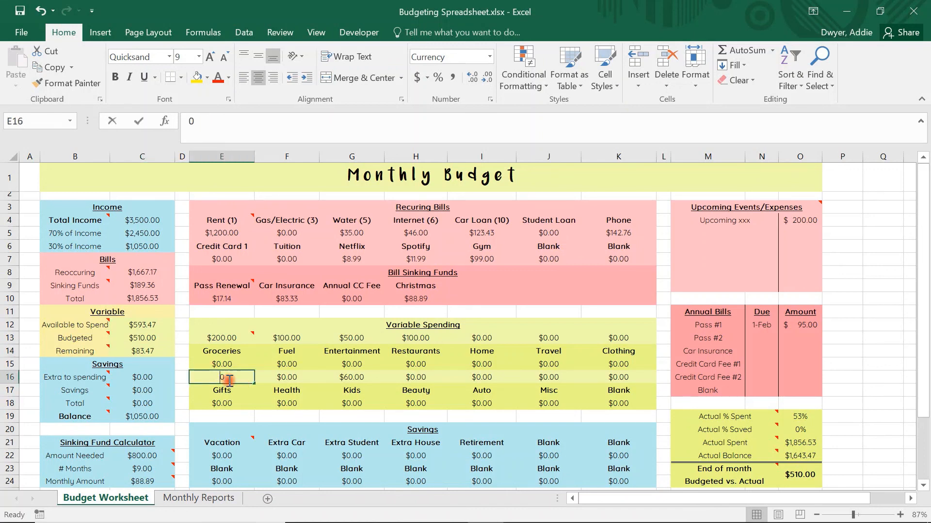
key(Return)
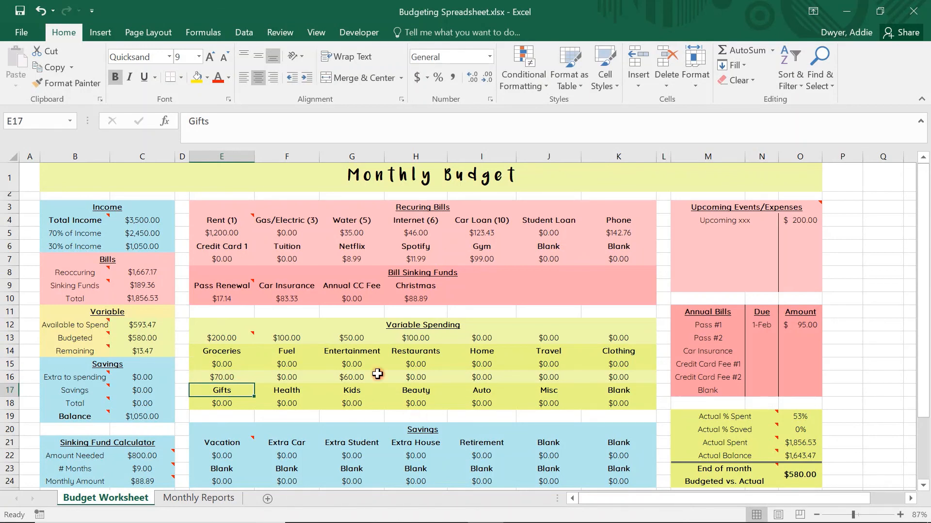
Enter 13.47 as the budgeted amount above Misc in the Variable Spending section
click(545, 375)
text(13)
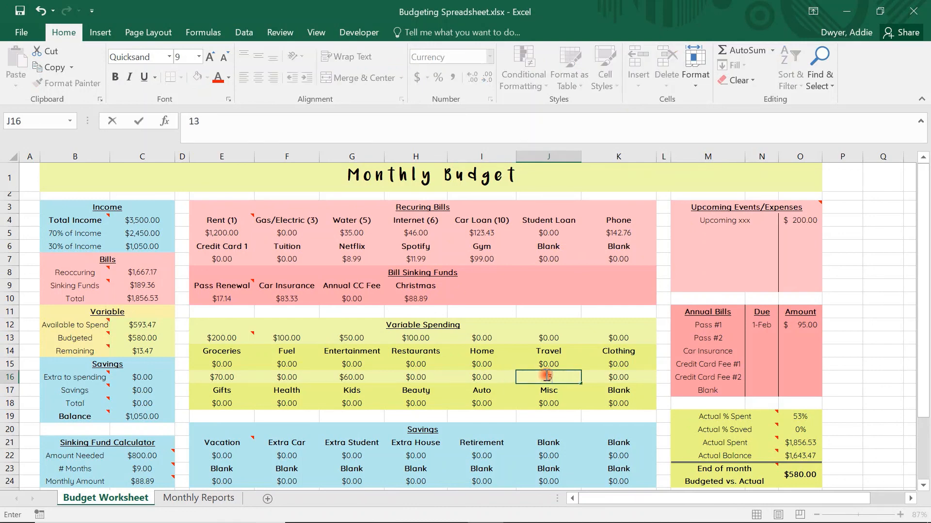
text(.47)
key(Return)
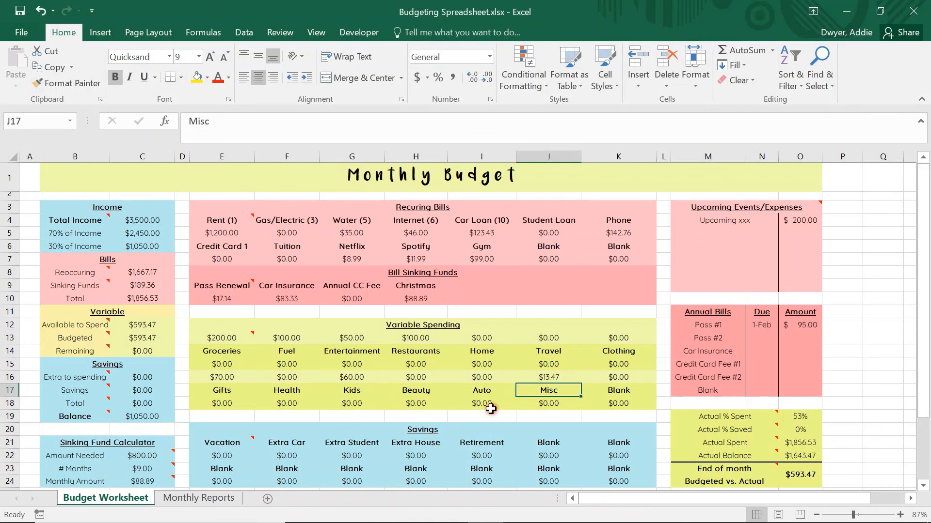
Set the Misc budget in the Variable Spending section back to 0
click(561, 376)
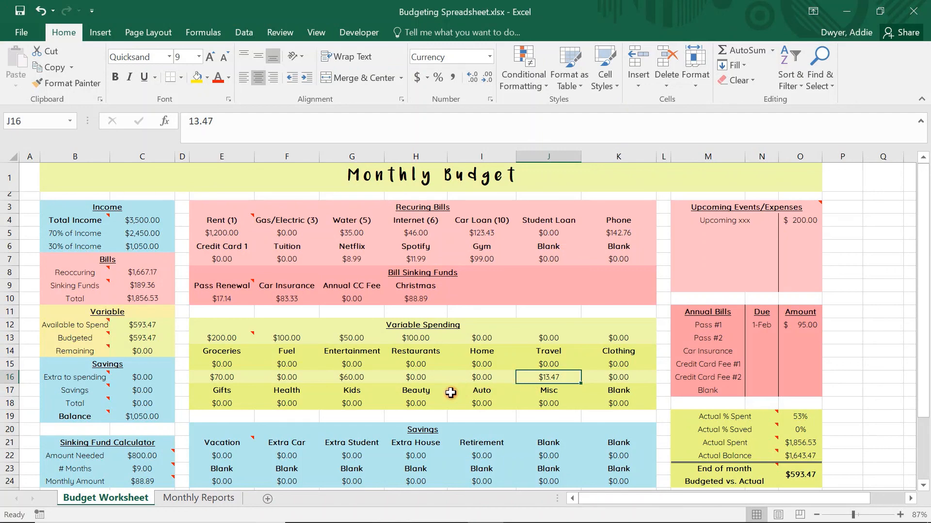
text(0)
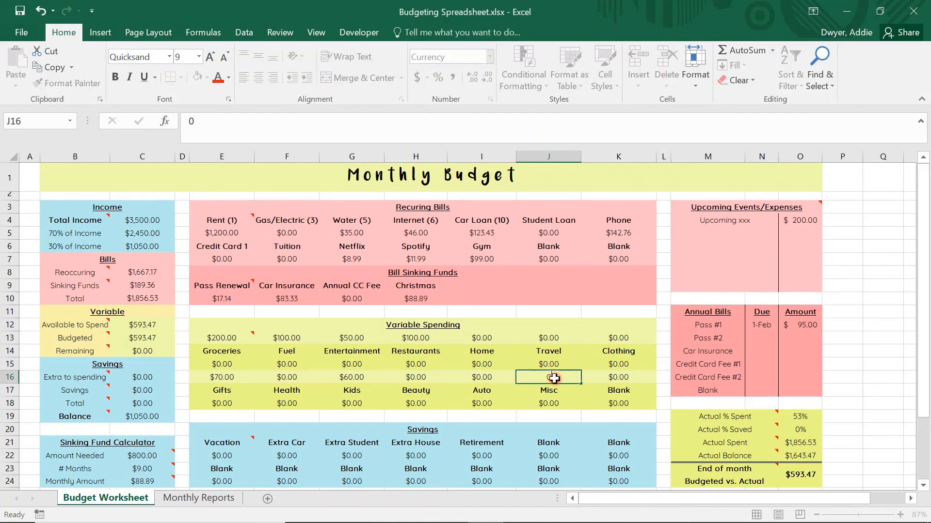
key(Return)
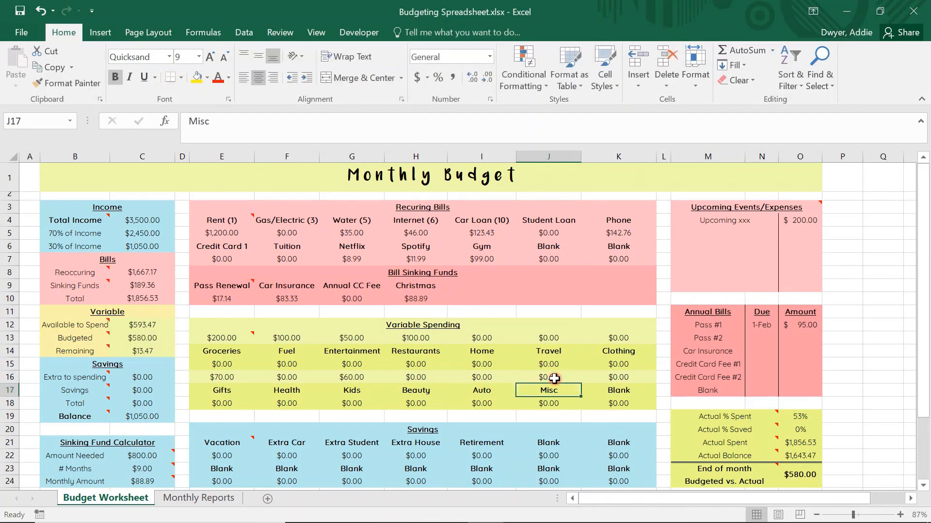
Set the Groceries budget in the Variable Spending section to 300
click(230, 338)
text(300)
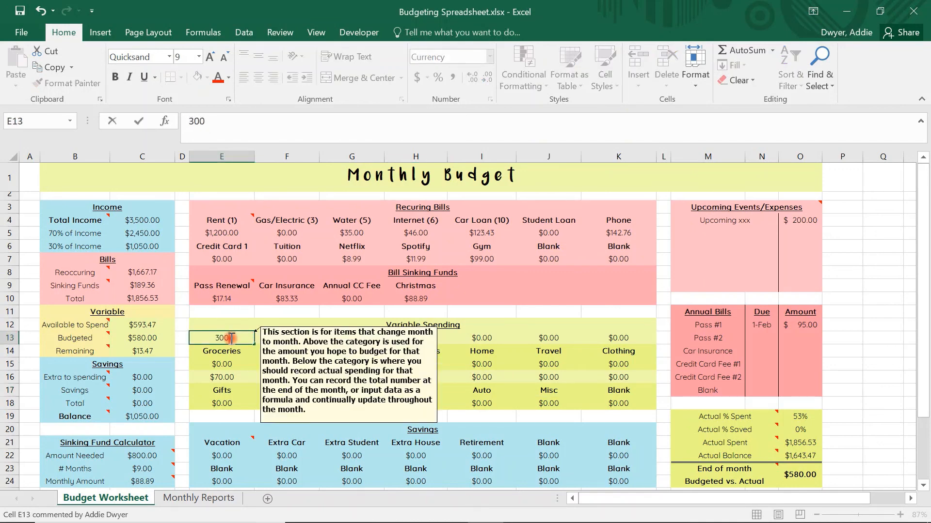
key(Return)
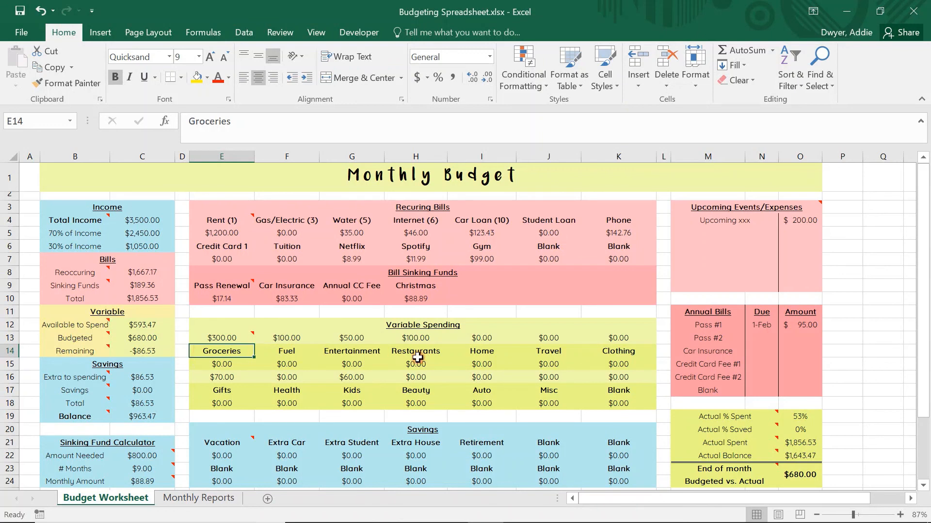
In the Variable Spending section, set the Restaurants budget to 80 and the Entertainment budget to 0
click(431, 340)
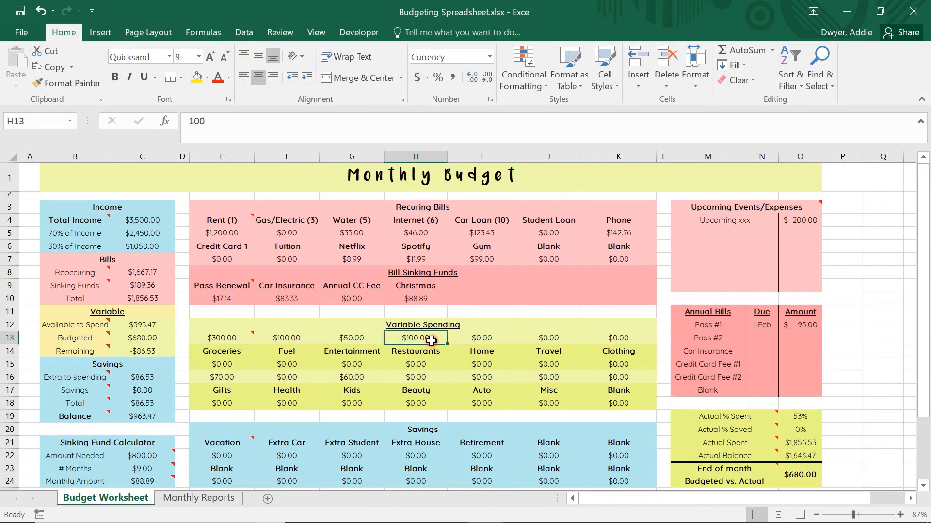
text(80)
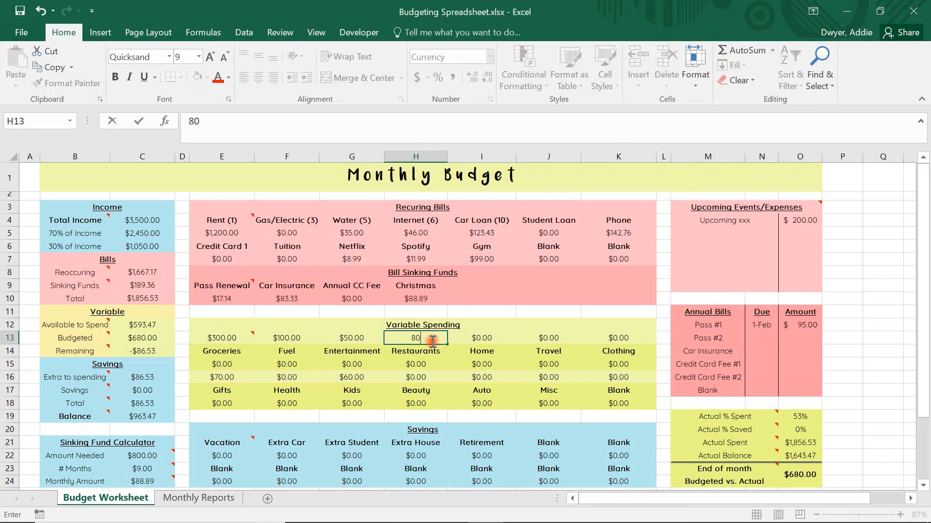
key(Return)
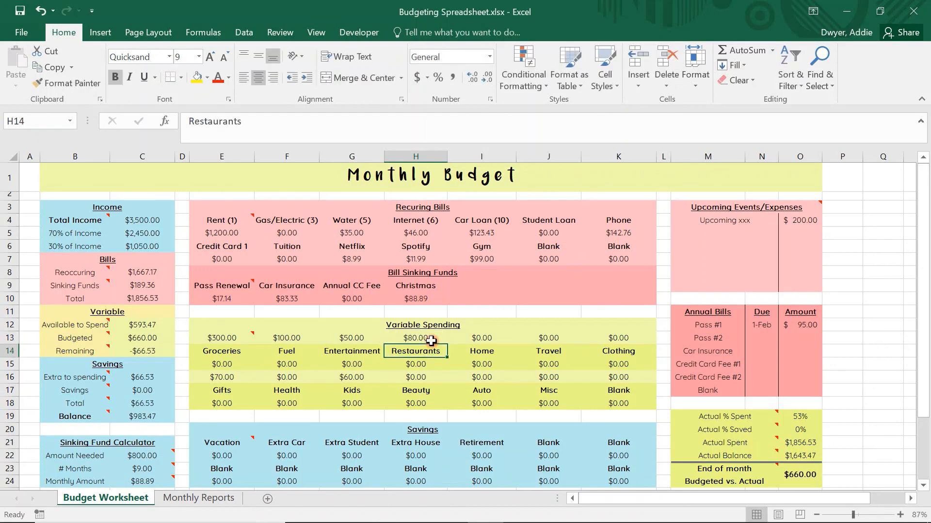
click(364, 338)
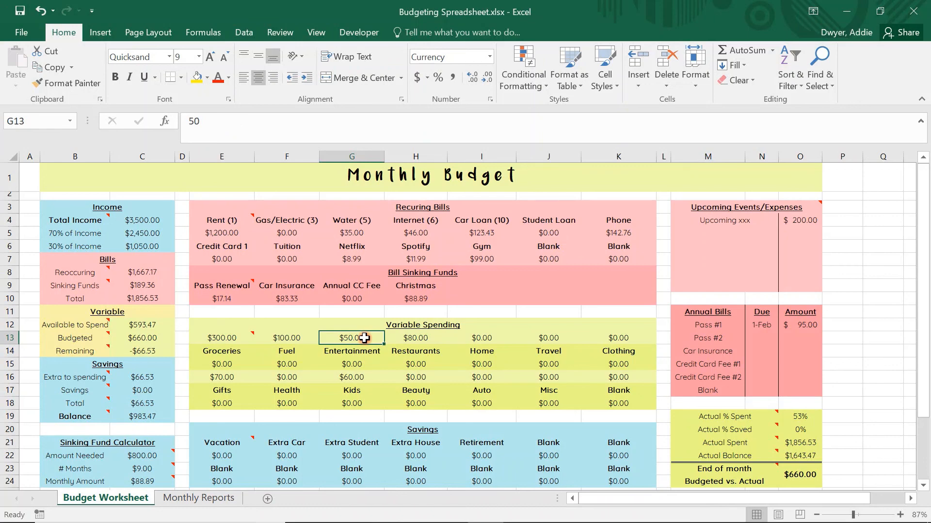
text(0)
key(Tab)
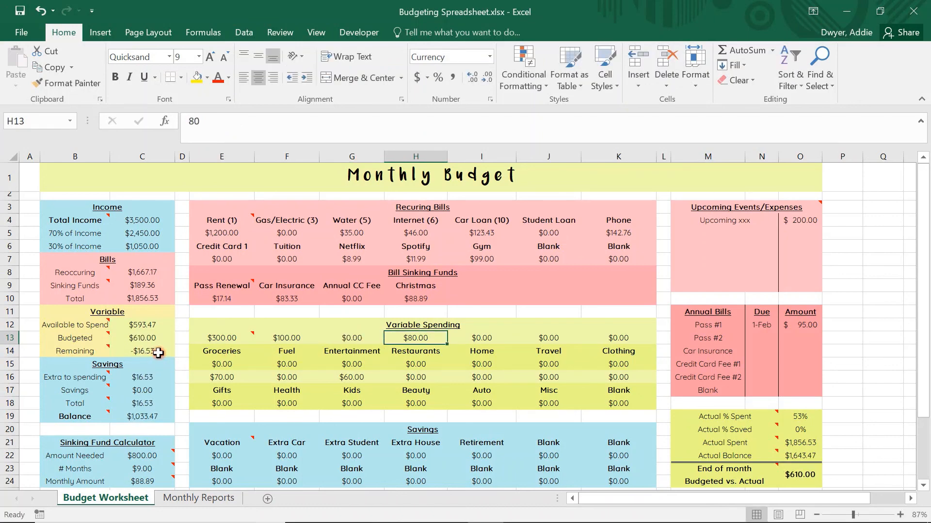
In the Variable Spending section, set the Gifts budget to 50 and the Misc budget to 3.47
click(221, 390)
click(231, 376)
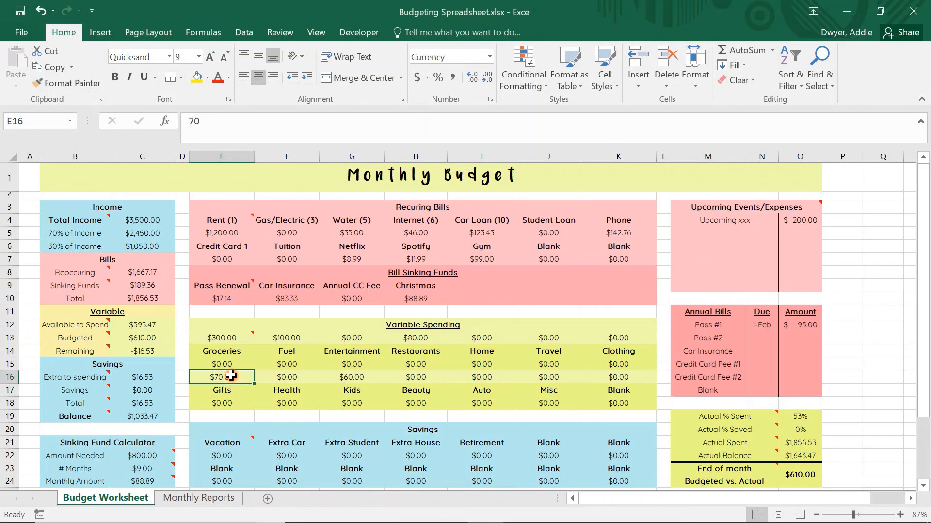
text(50)
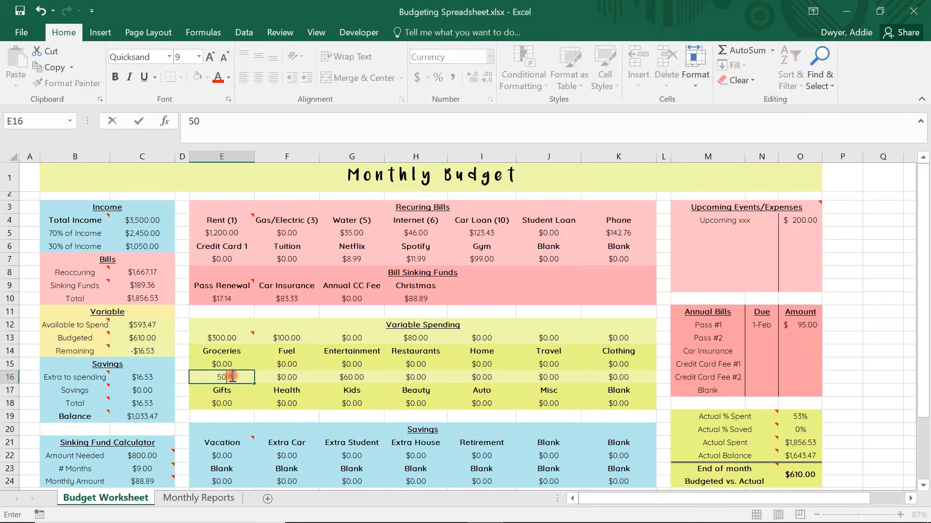
key(Tab)
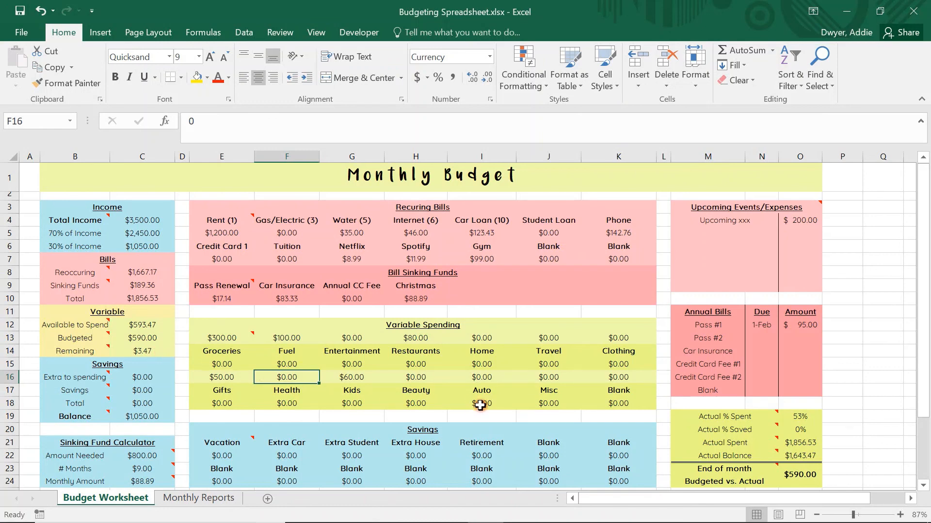
click(543, 381)
text(3)
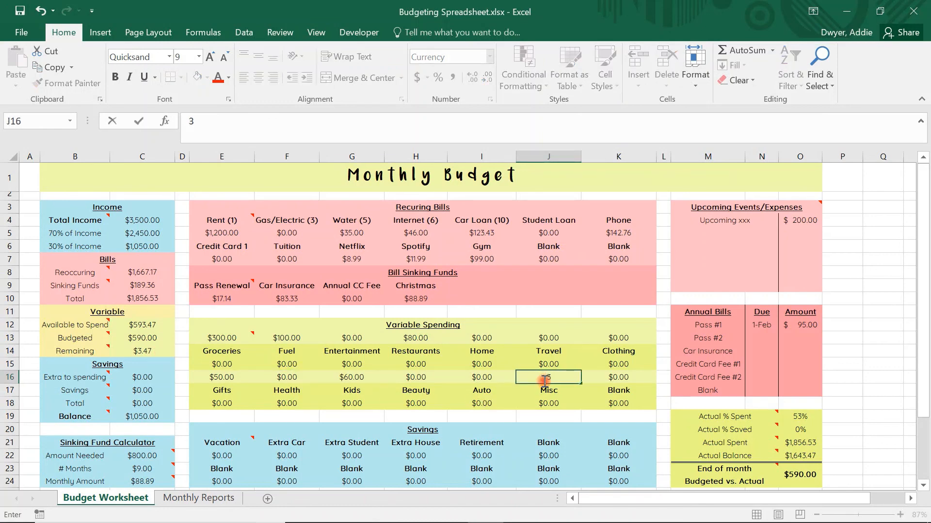
text(.47)
key(Return)
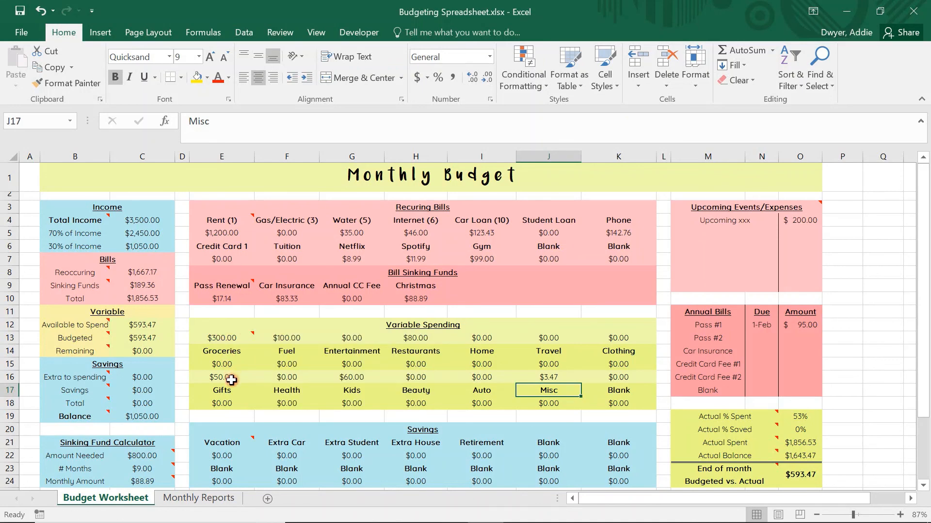
Set the Rent amount in the recurring bills section to 1400
drag(225, 220, 232, 240)
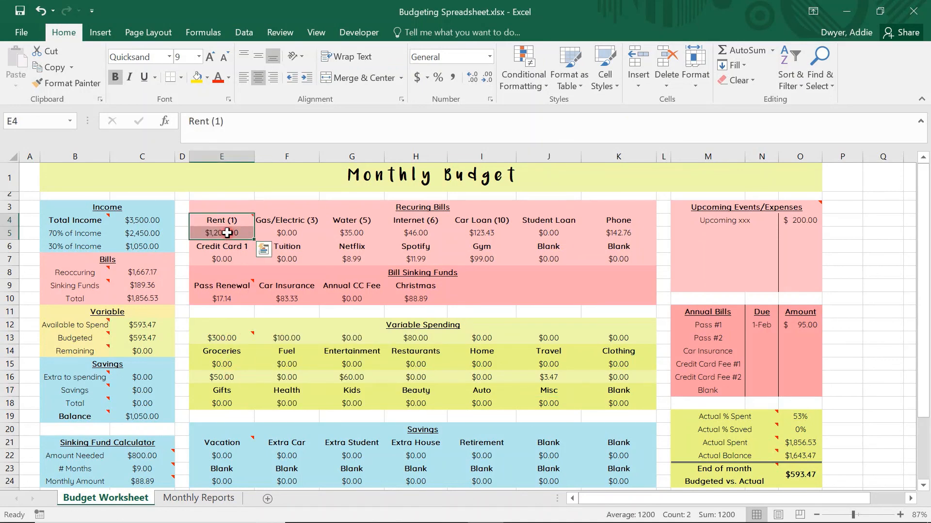
click(227, 233)
text(14--)
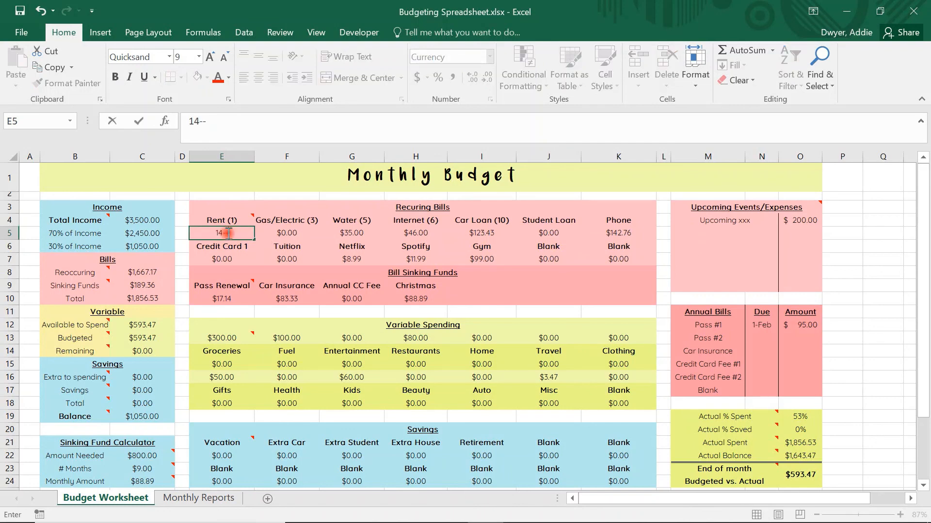
key(Return)
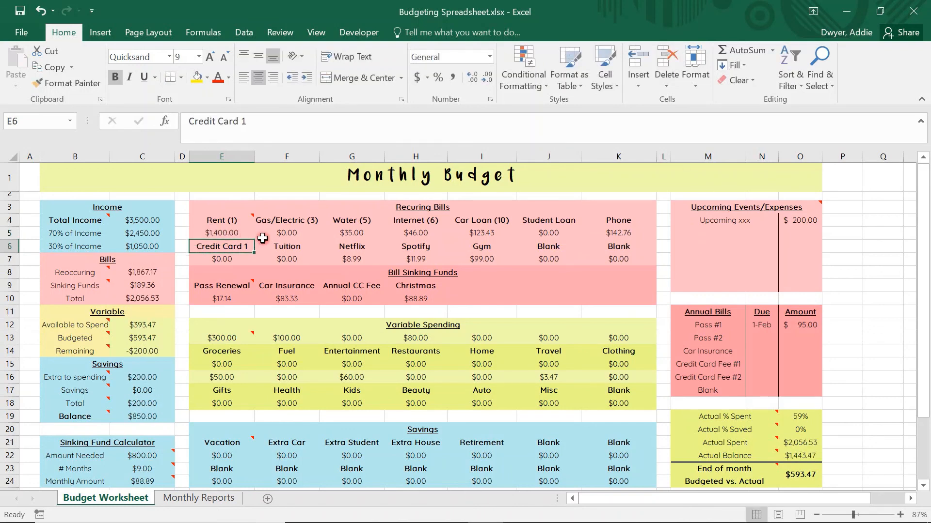
In the recurring bills section, set Gas/Electric to 85 and Credit Card 1 to 60
click(281, 237)
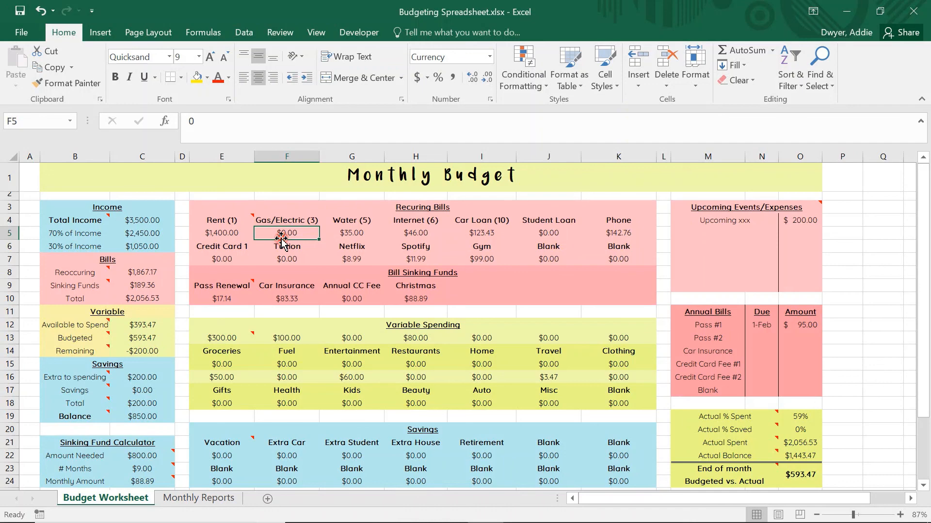
text(85)
key(Return)
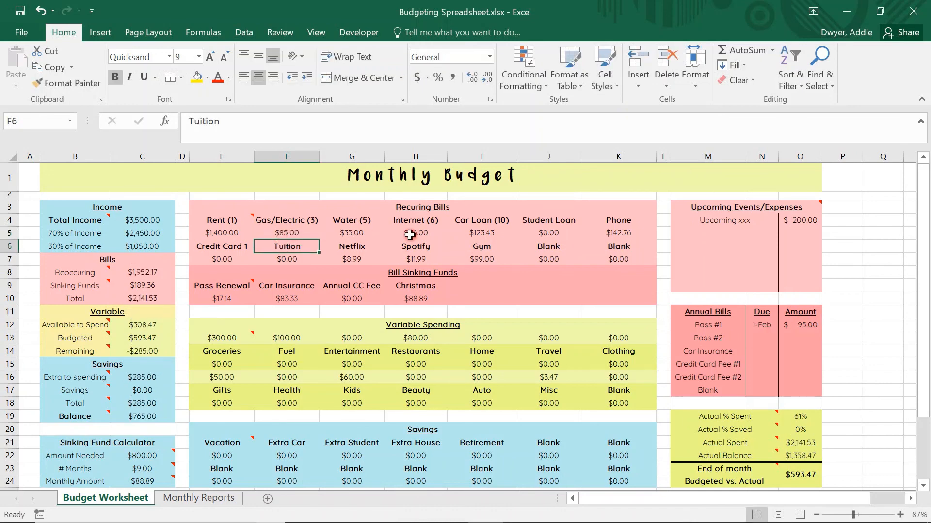
click(222, 259)
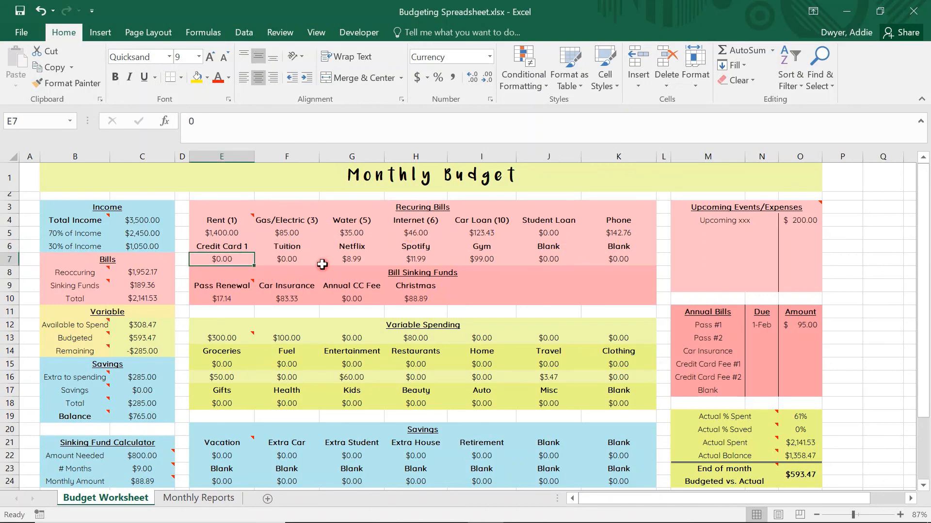
text(60)
key(Return)
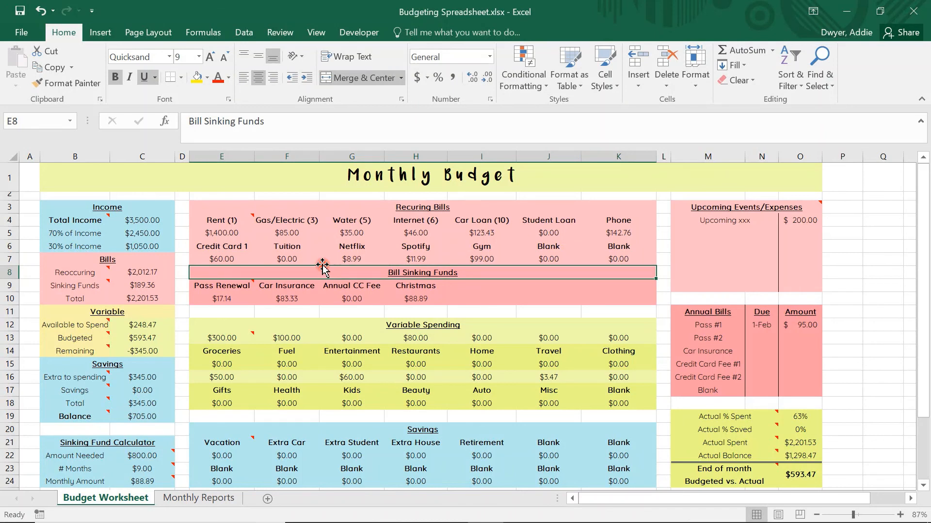
Check the bills total and the amount available to spend, and set the Entertainment and Restaurants budgets to 0
click(167, 299)
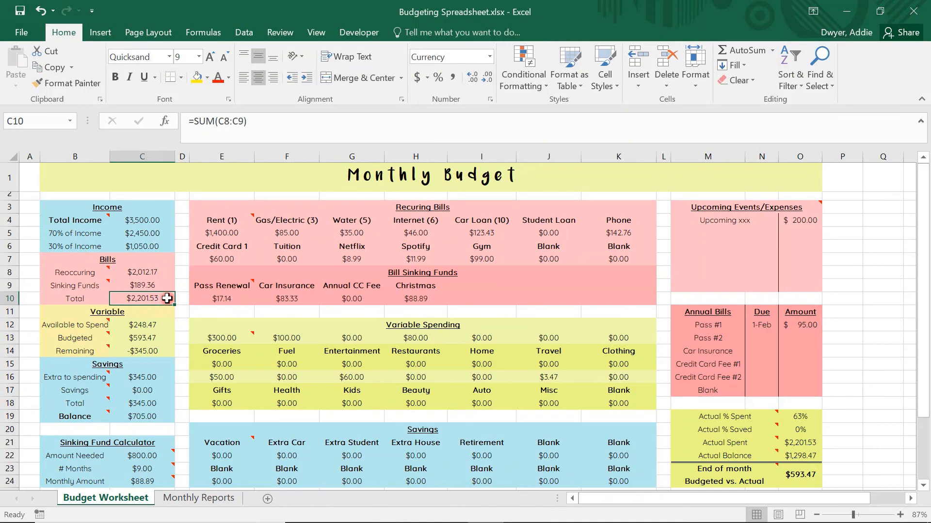
click(160, 326)
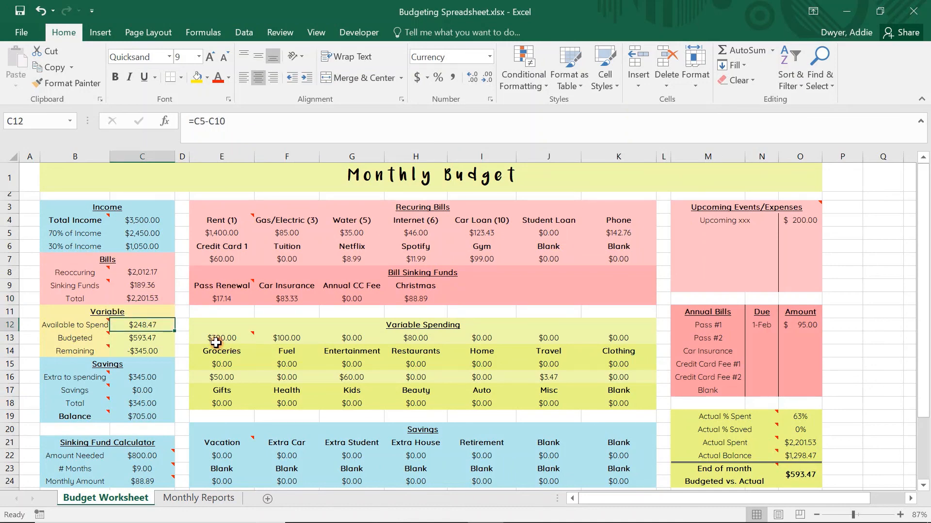
drag(222, 338, 558, 386)
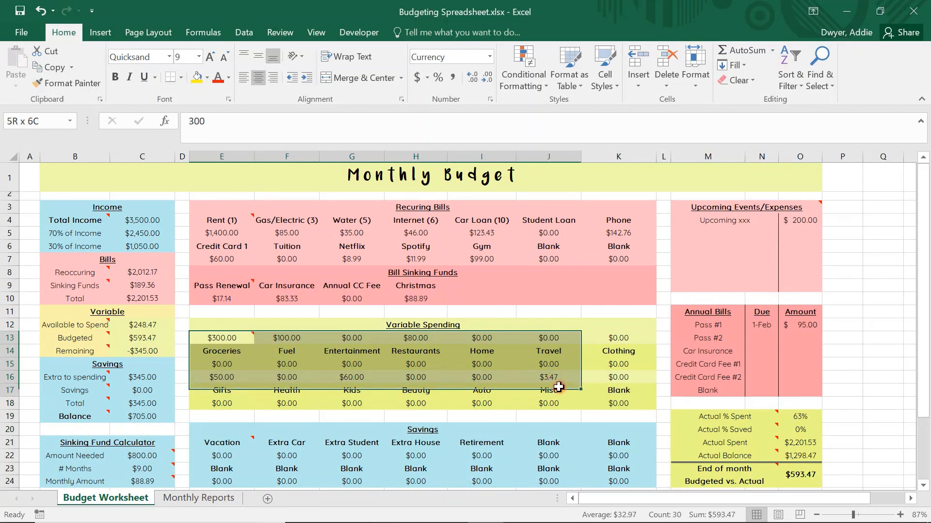
click(347, 338)
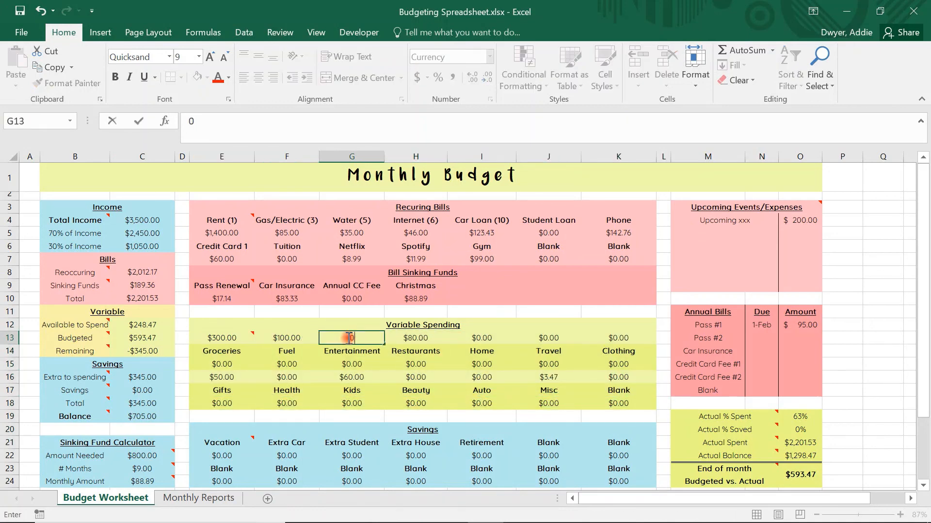
key(Right)
text(0)
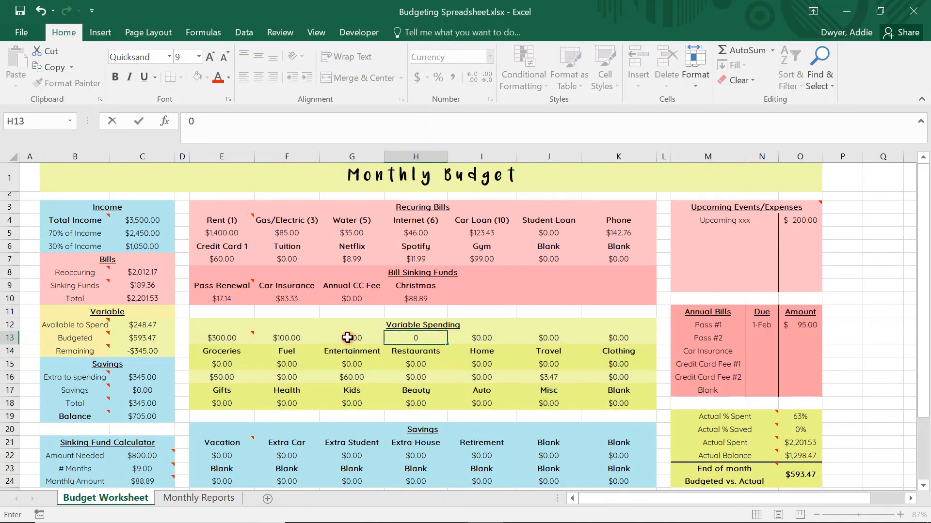
key(Tab)
Set the Gifts budget in the Variable Spending section to 0
key(Left)
key(Left)
key(Left)
key(Down)
key(Down)
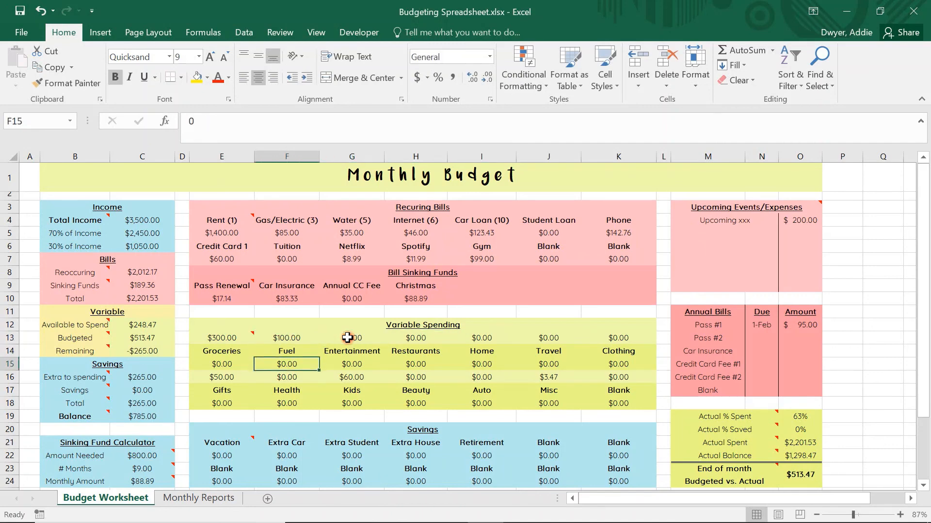
key(Left)
key(Down)
text(0)
key(Tab)
Set the Kids and Misc budgets in the Variable Spending section to 0
key(Tab)
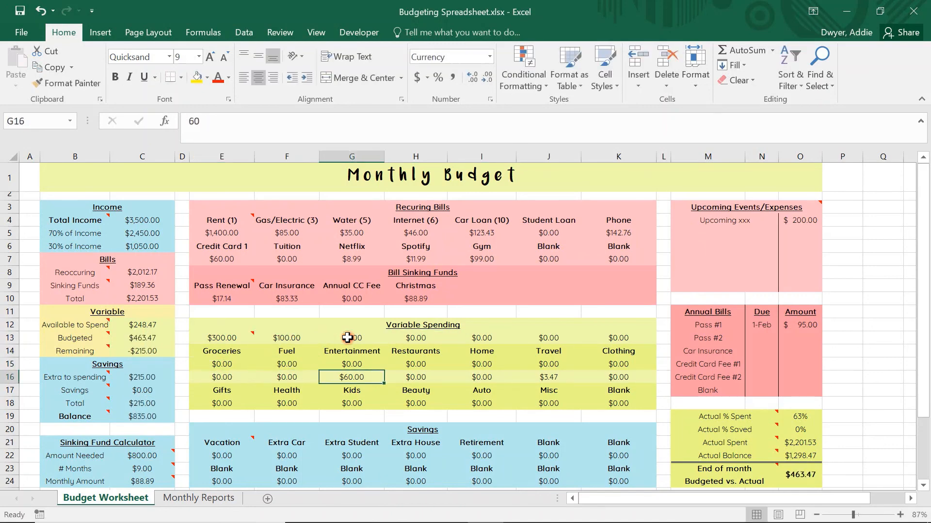
text(0)
key(Tab)
key(Tab)
key(Tab)
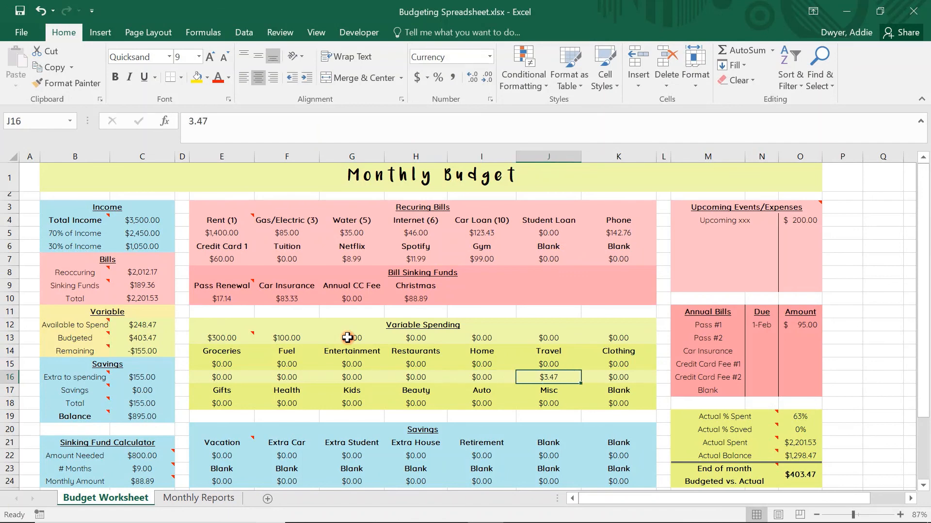
text(0)
key(Up)
Examine the Groceries and Fuel budgets and the Remaining amount in the Variable summary
key(Up)
key(Left)
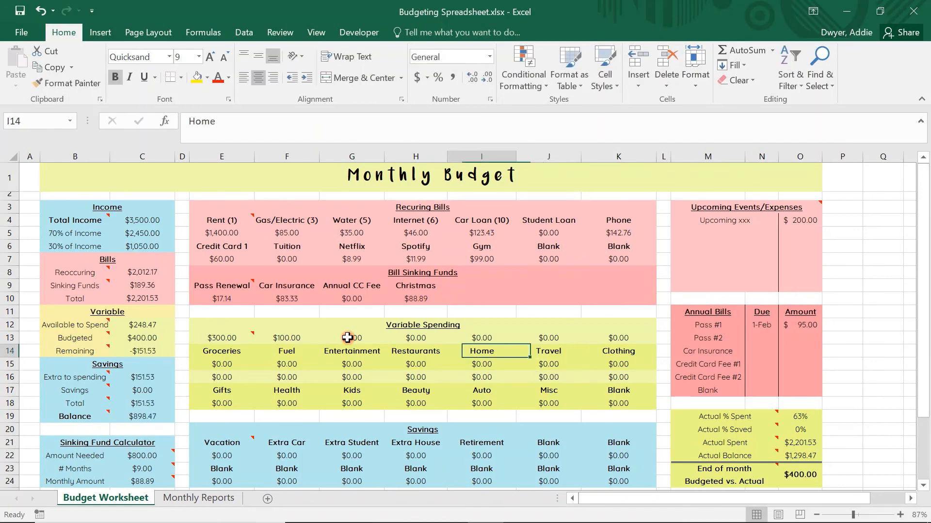
key(Left)
key(Left)
key(Left)
key(Left)
key(Up)
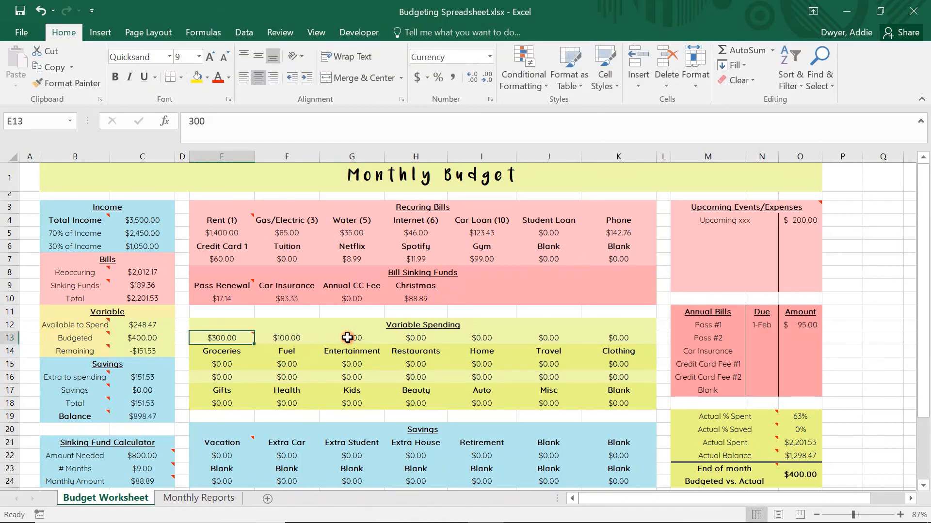
key(Right)
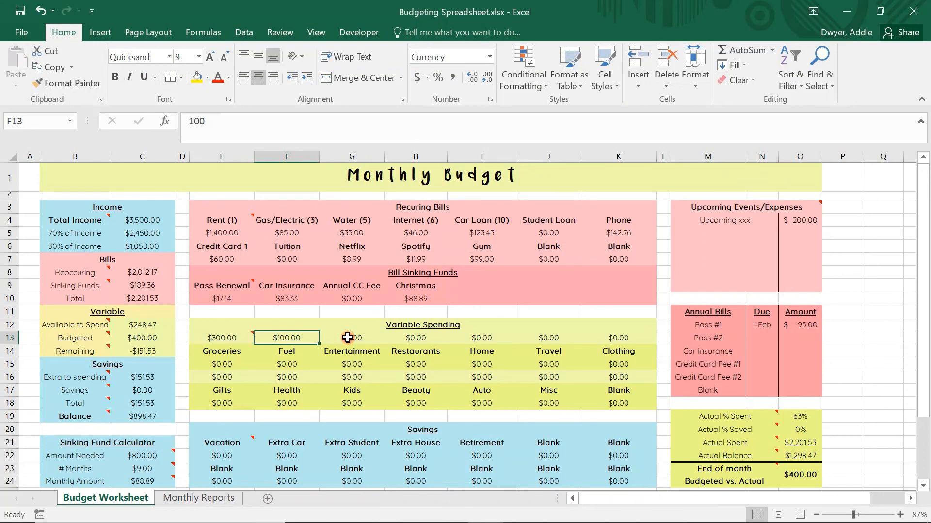
click(156, 353)
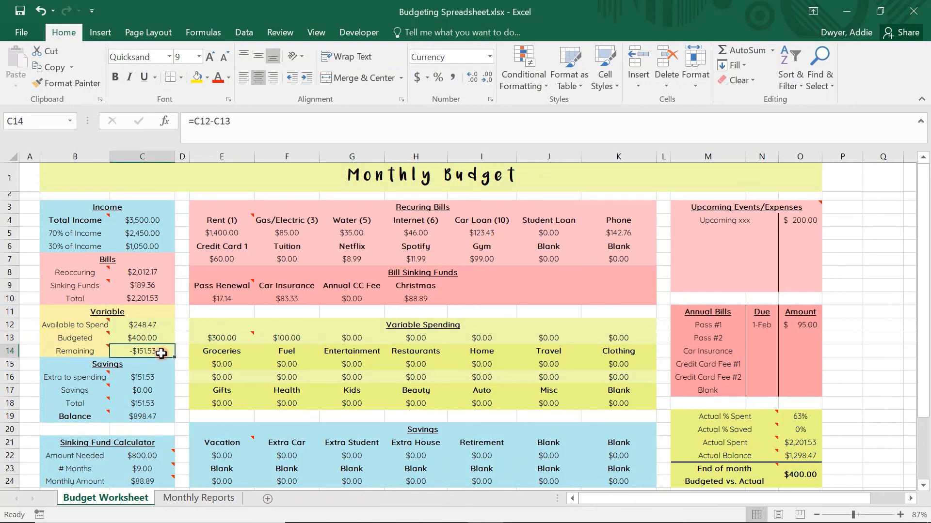
Set the Netflix, Spotify and Gym amounts in the recurring bills section to 0
click(361, 260)
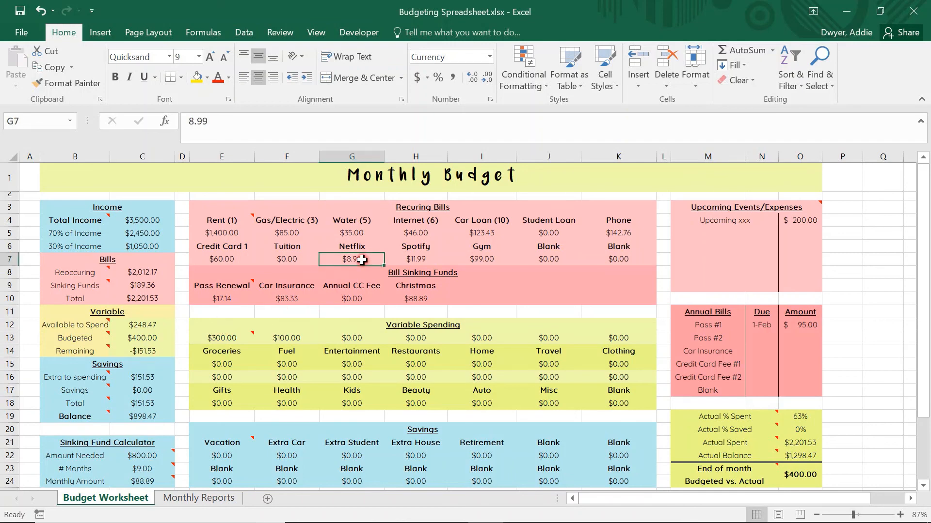
text(0)
key(Tab)
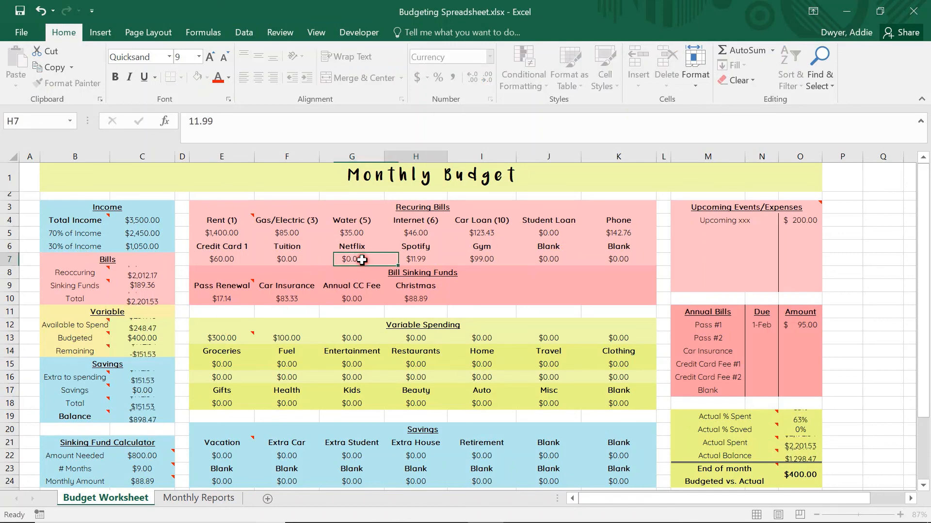
text(0)
key(Tab)
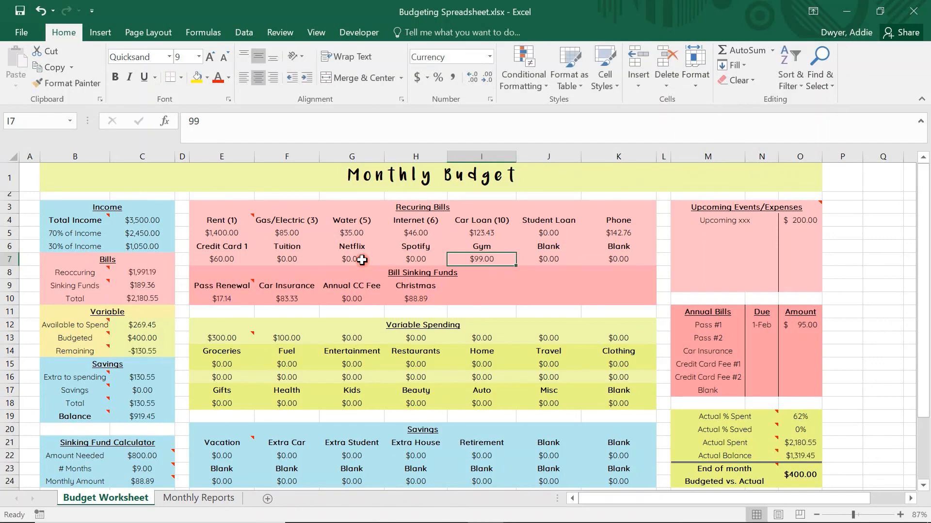
text(0)
key(Left)
Review the recurring bill amounts from Gas/Electric through Phone
key(Left)
key(Left)
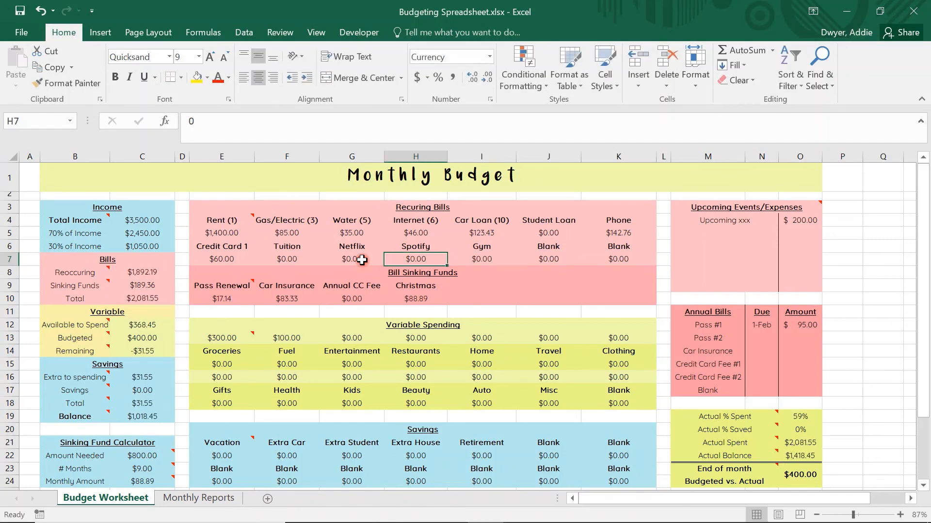
key(Right)
key(Up)
key(Up)
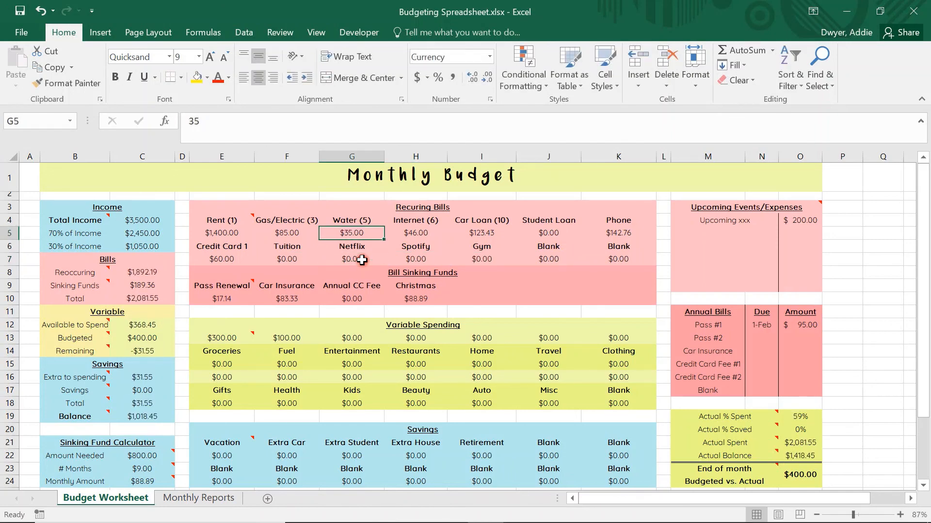
key(Left)
key(Right)
key(Right)
key(Right)
key(Right)
key(Right)
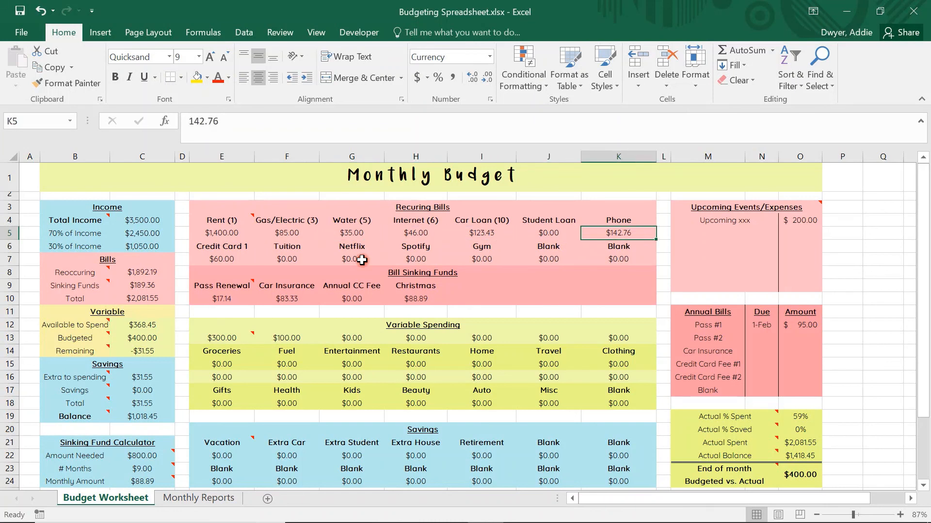
Review the recurring bill amounts, the Remaining amount in the Variable summary and the Variable Spending budgets
key(Down)
key(Left)
key(Left)
key(Up)
key(Left)
key(Left)
key(Left)
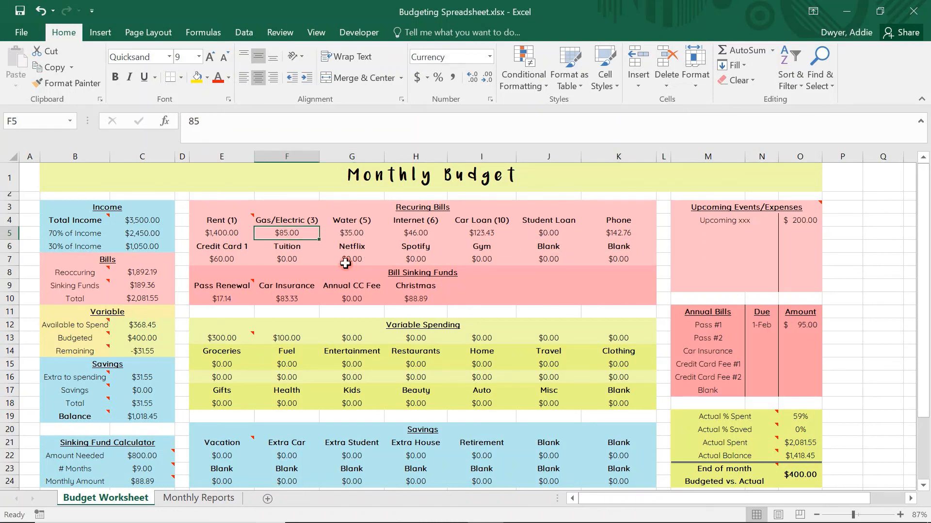
click(166, 353)
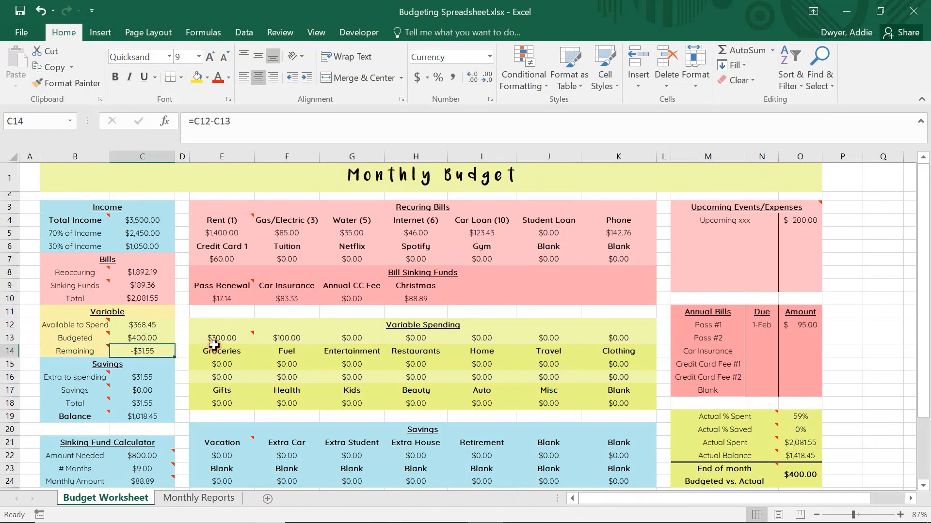
drag(216, 338, 485, 378)
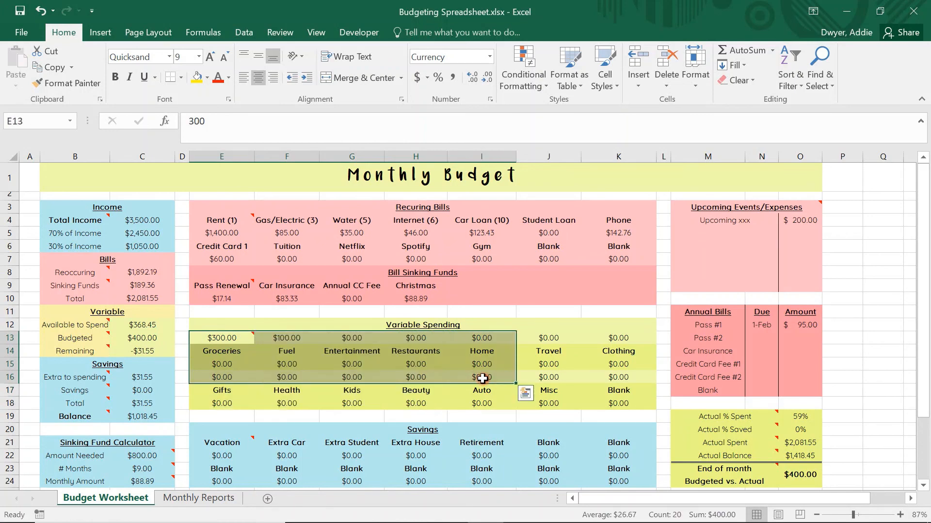
click(235, 338)
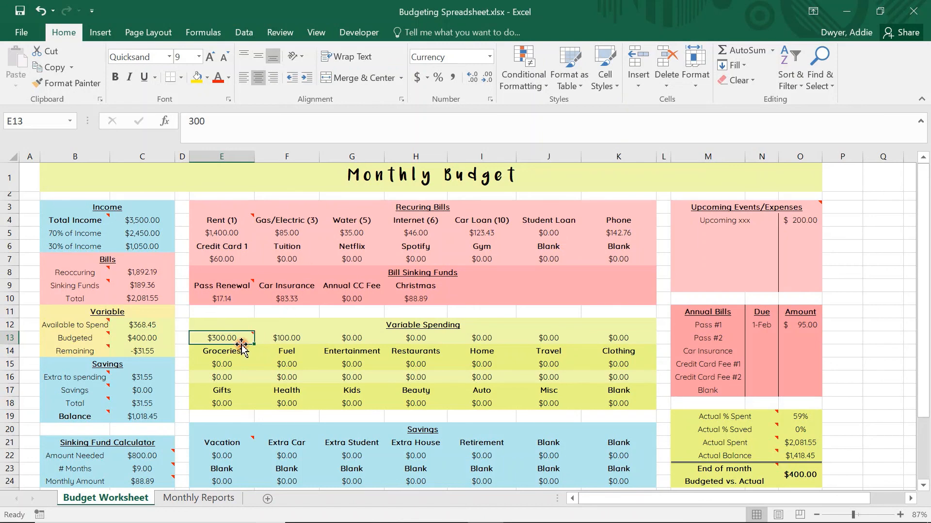
mouse_move(245, 344)
Examine the Extra to spending amount and the Balance in the Savings summary
click(161, 378)
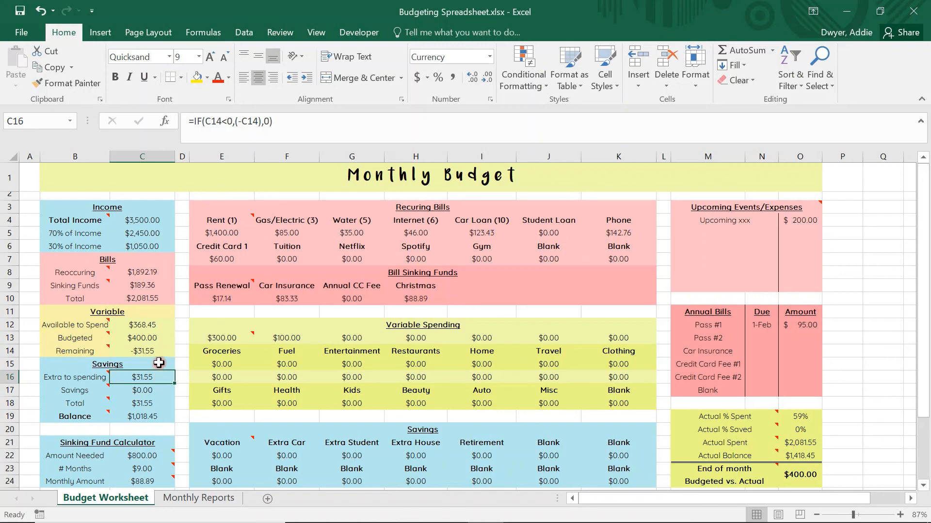
drag(151, 417, 92, 418)
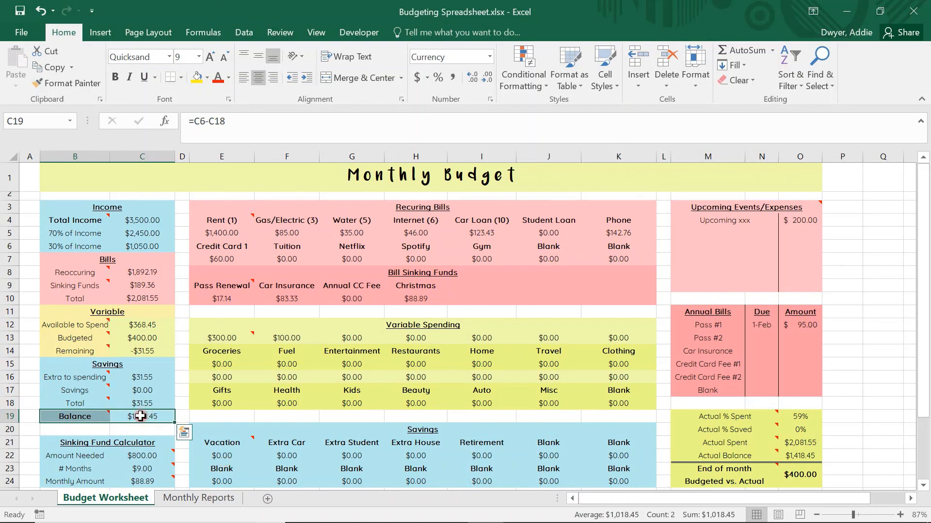
drag(150, 417, 100, 419)
Set the Extra Student amount in the Savings section to 500
click(215, 453)
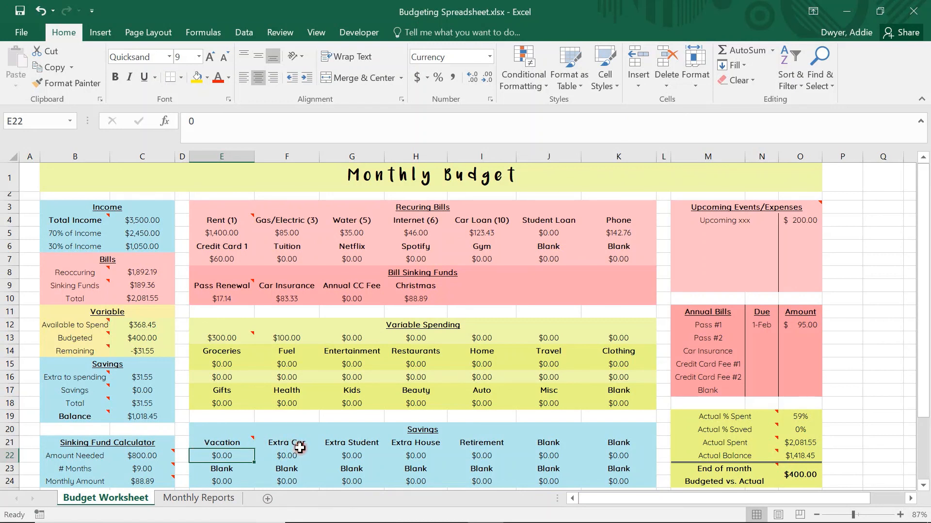
click(424, 510)
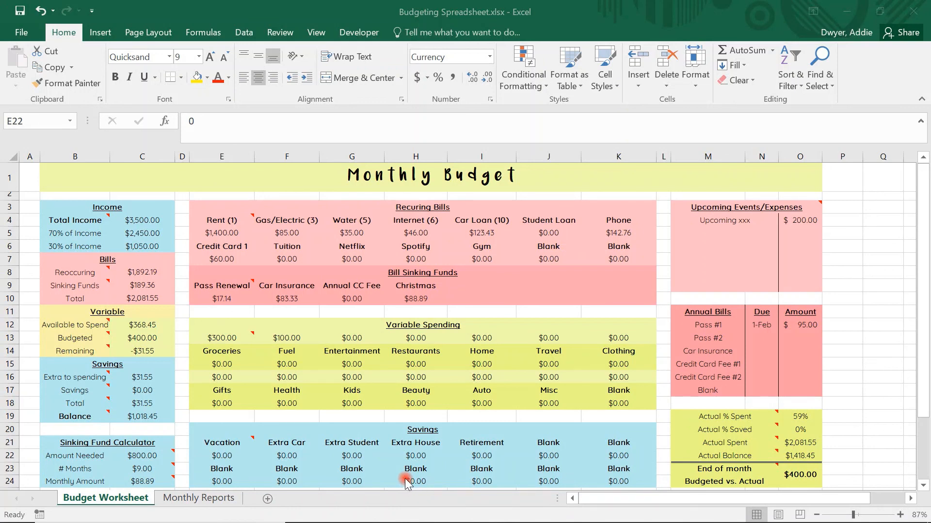
click(292, 450)
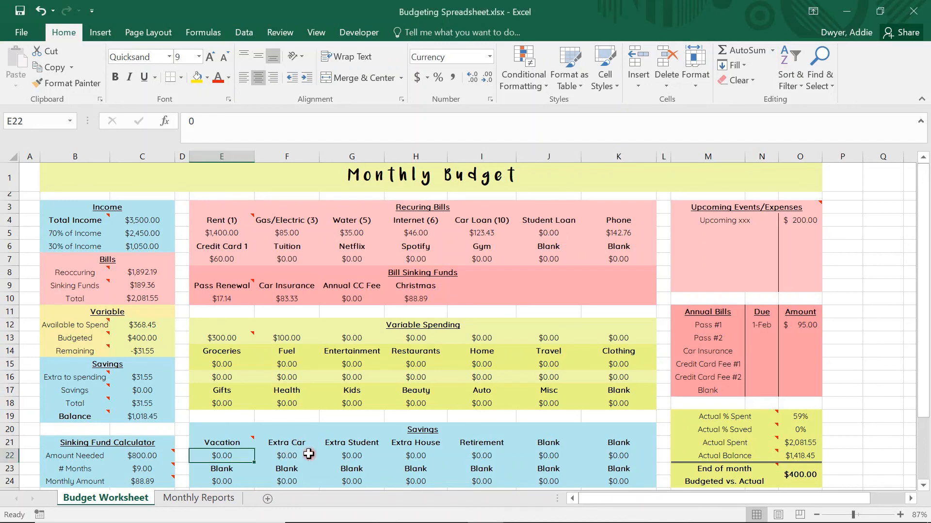
click(338, 456)
text(500)
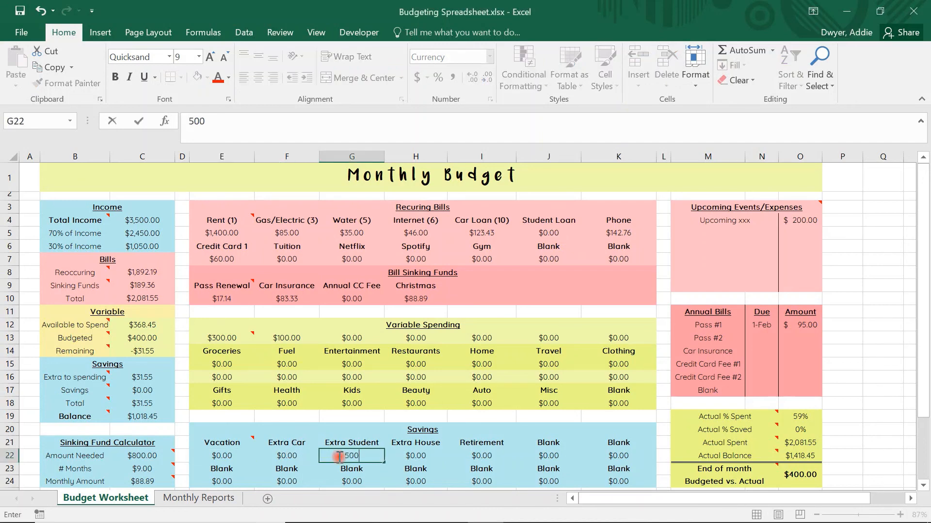
key(Tab)
Set the Vacation savings to 200 and the Extra Car savings to 318.45, checking the Savings summary's Balance
key(Left)
key(Left)
key(Left)
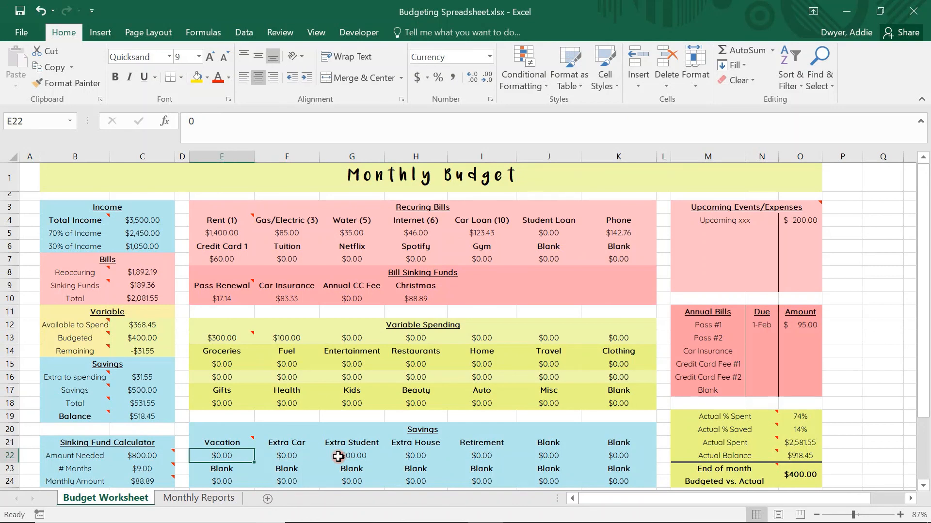
text(2)
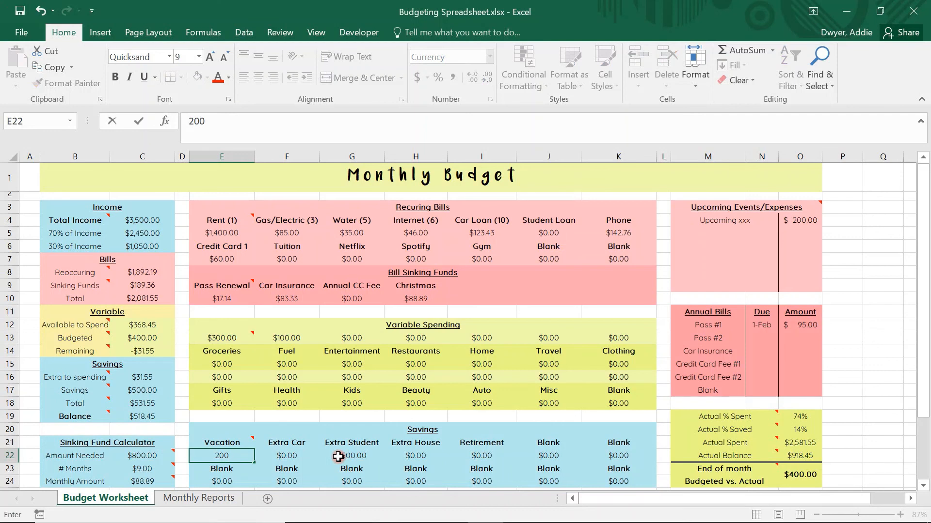
key(Tab)
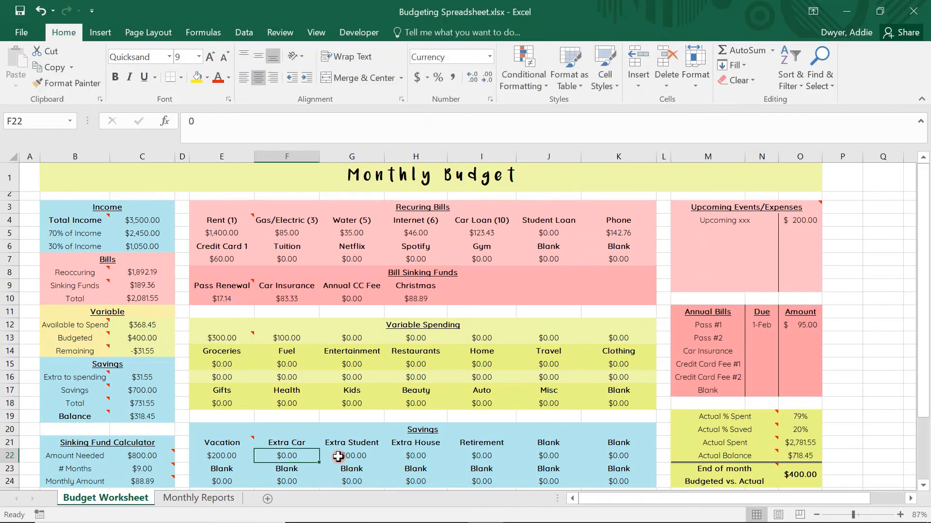
text(318.45)
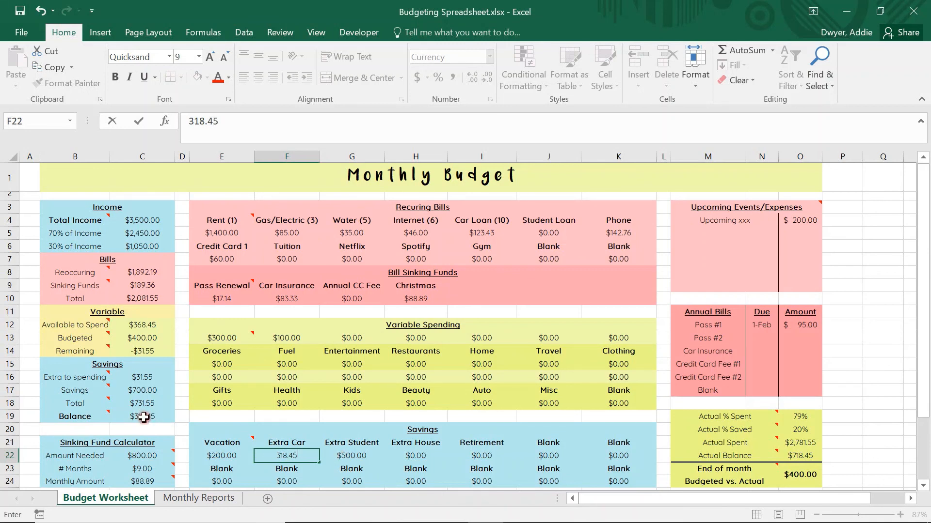
key(Return)
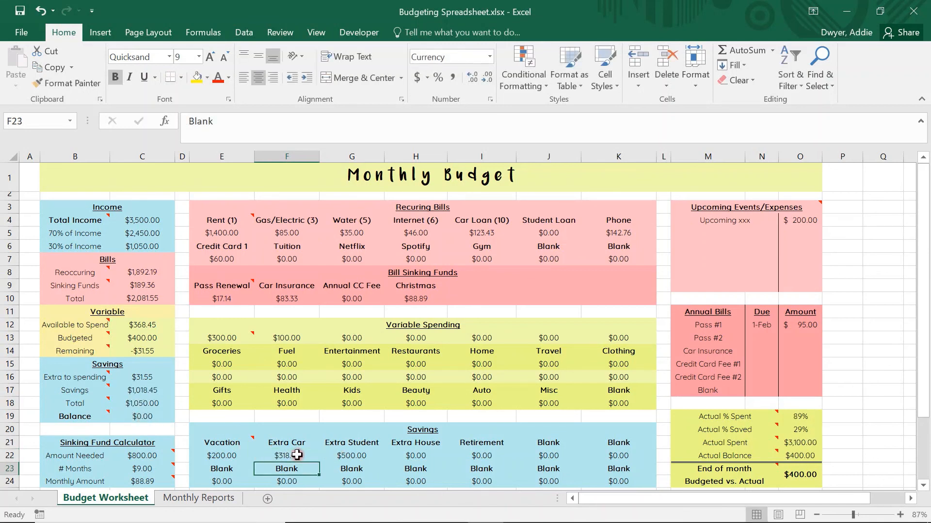
click(154, 418)
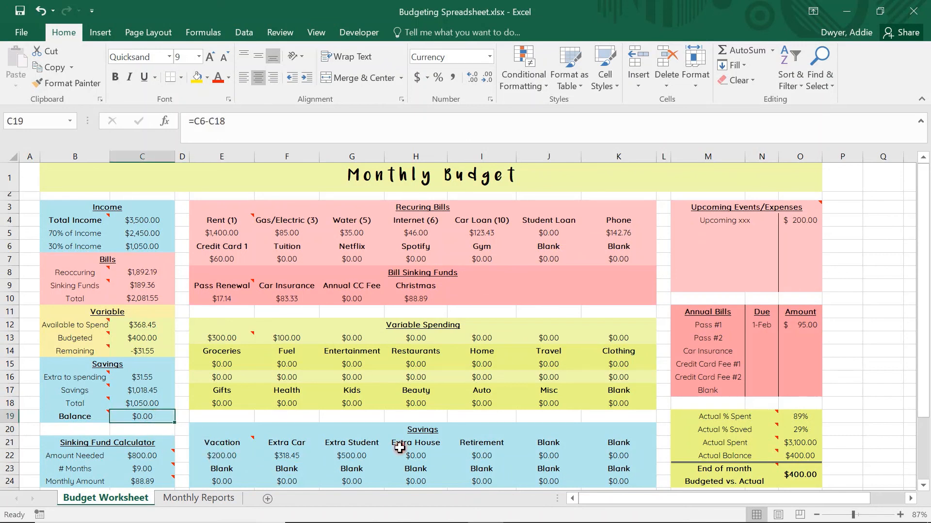
Clear the Vacation, Extra Car and Extra Student amounts in the Savings section
click(350, 459)
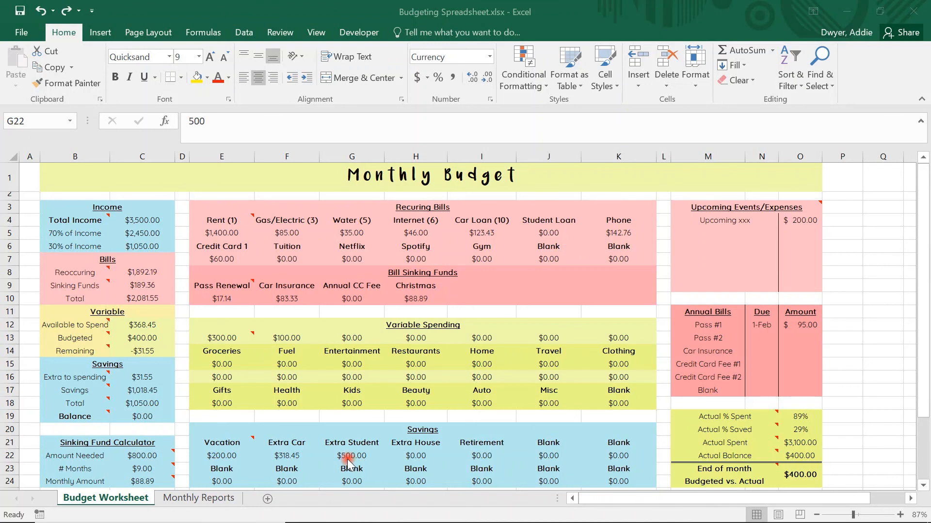
click(221, 451)
key(Delete)
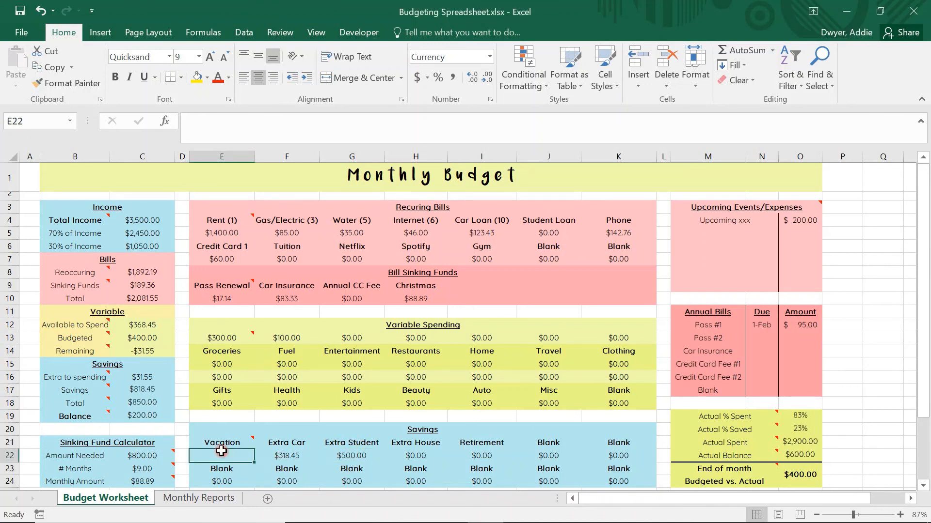
key(Tab)
key(Delete)
key(Tab)
key(Delete)
key(Left)
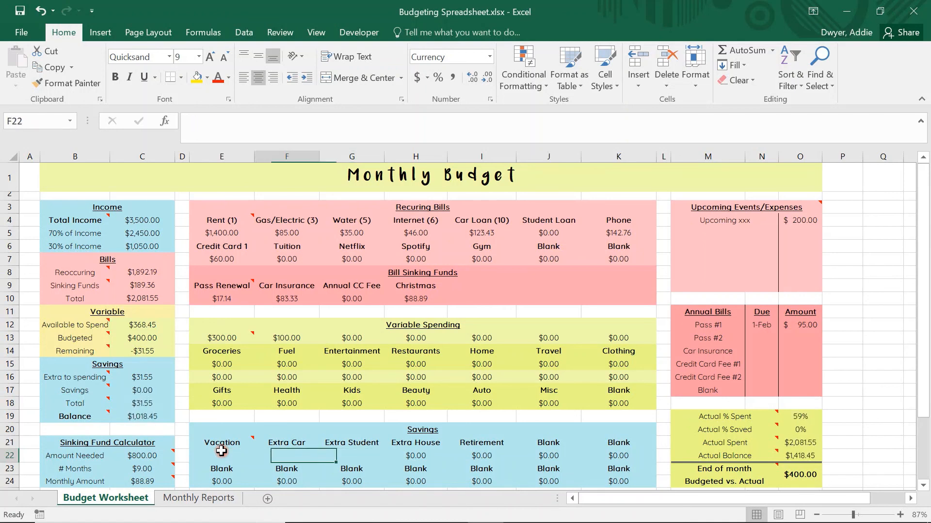
Allocate 1018.45 to Extra Student in the Savings section and check the Balance in the Savings summary
key(Right)
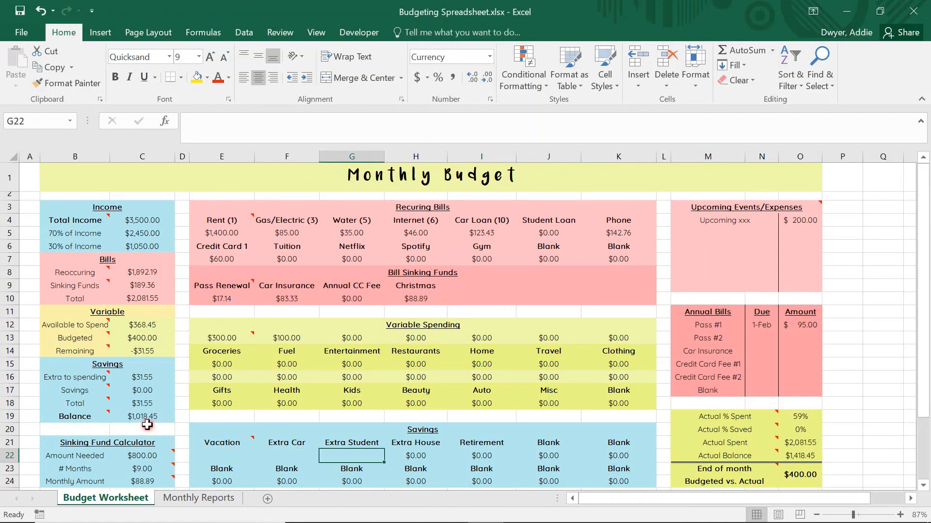
text(1,018)
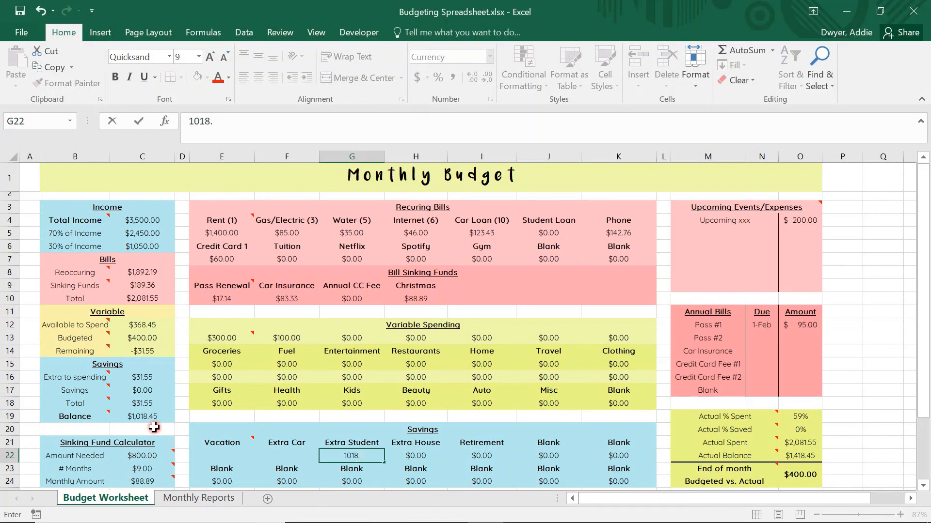
text(.45)
key(Return)
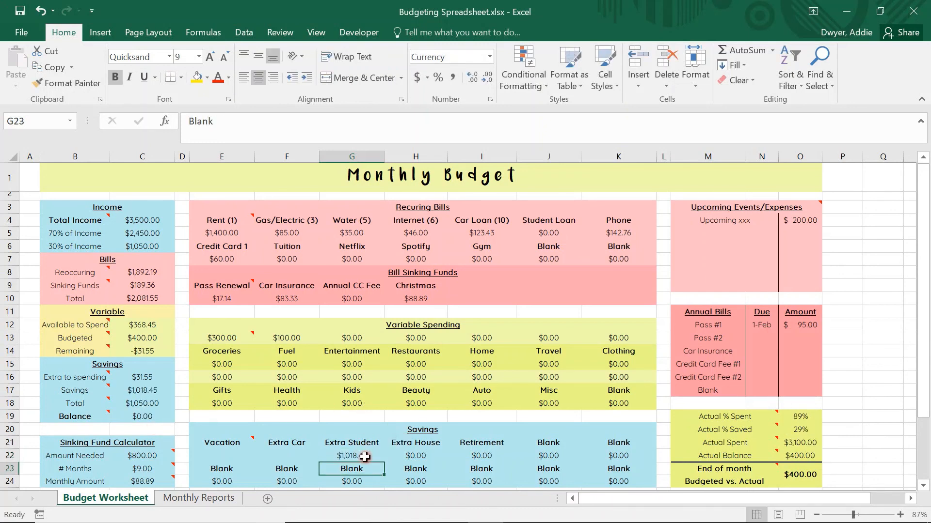
click(149, 420)
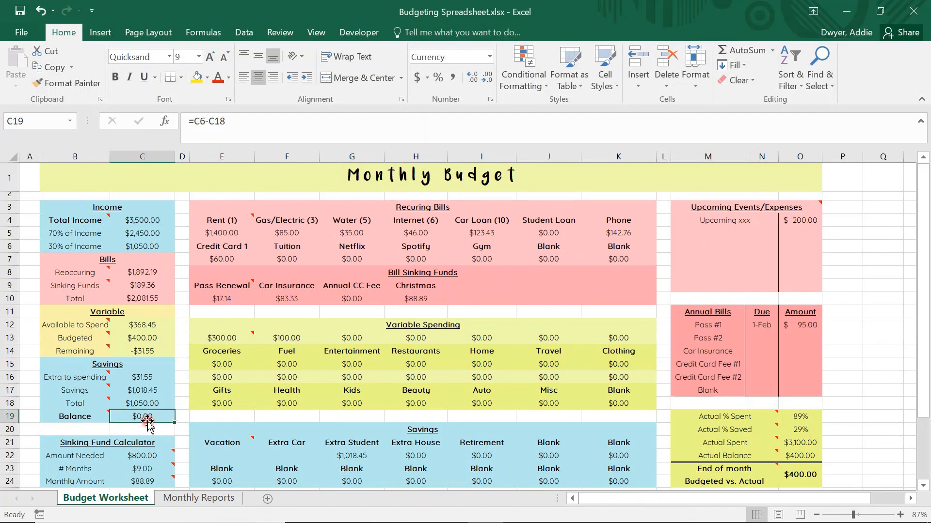
drag(160, 417, 99, 418)
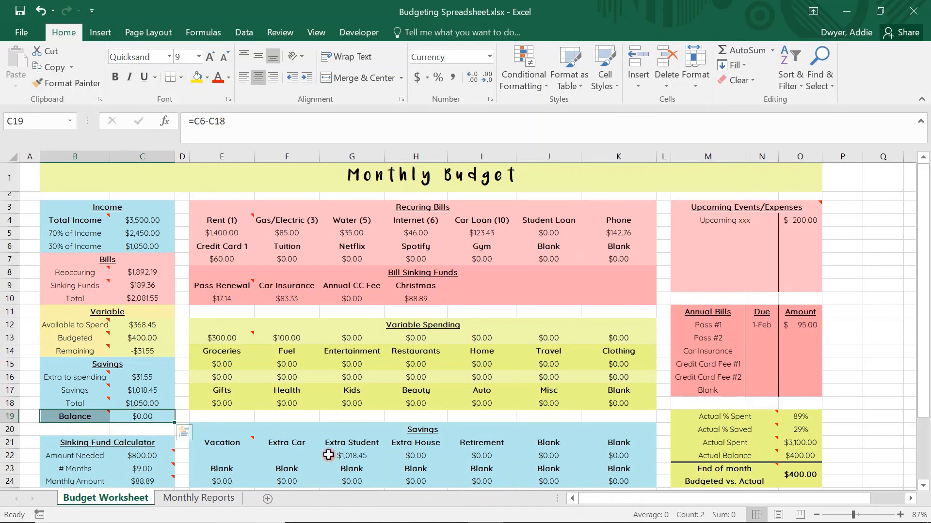
Clear the Extra Student savings amount and set the Vacation savings to 1018.45 instead
click(348, 452)
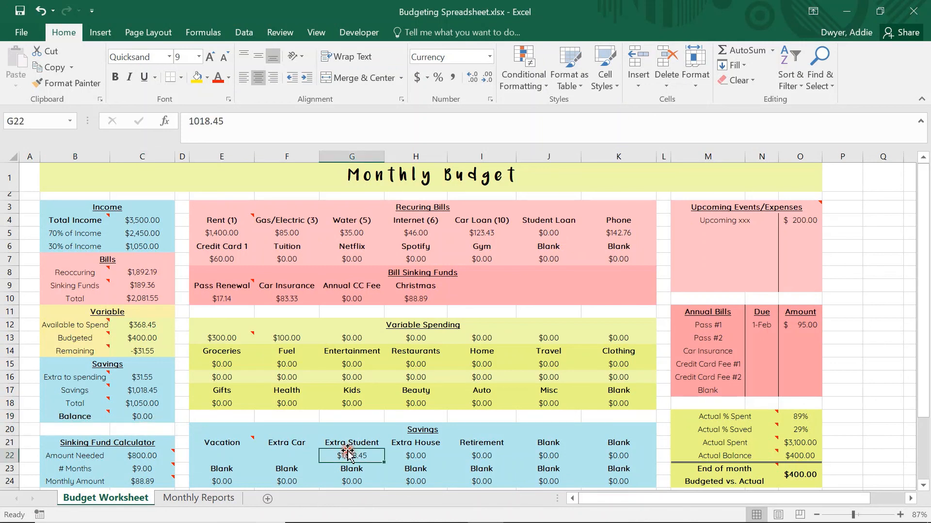
key(Delete)
key(Left)
key(Left)
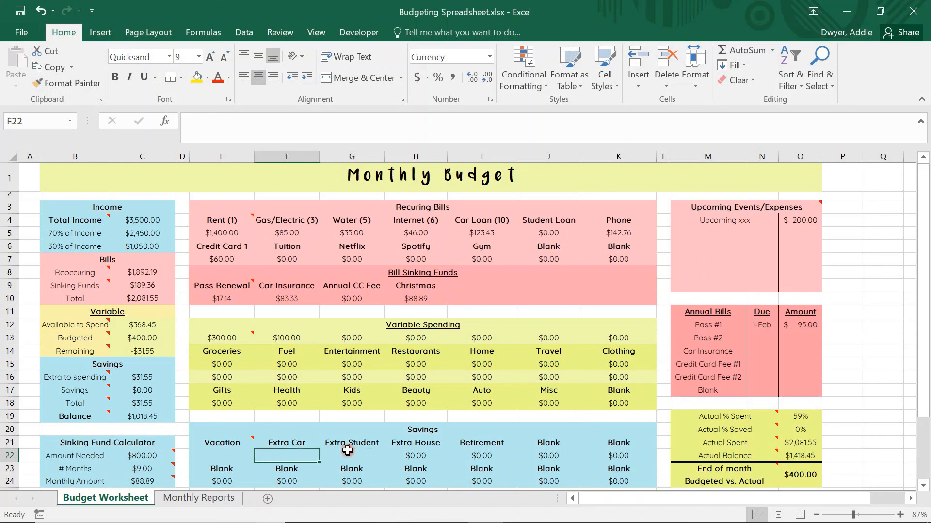
text(1,0)
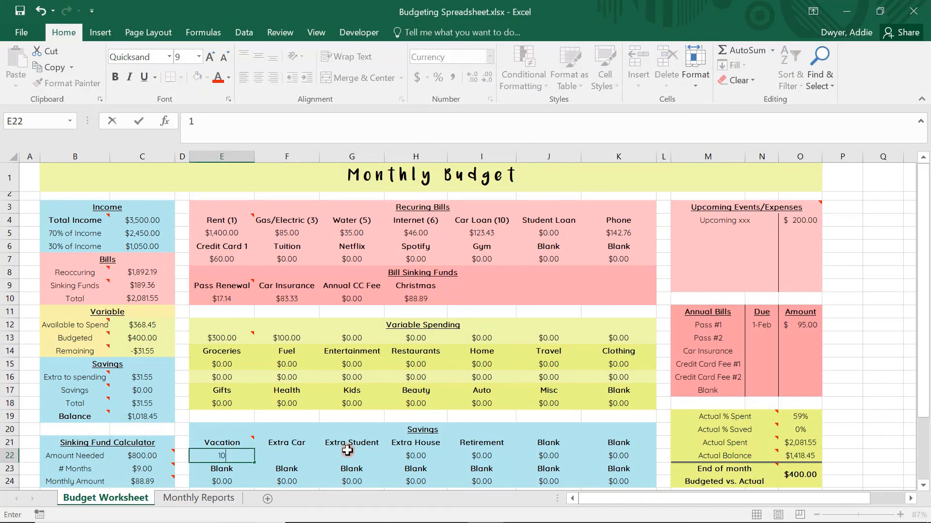
text(18.45)
key(Return)
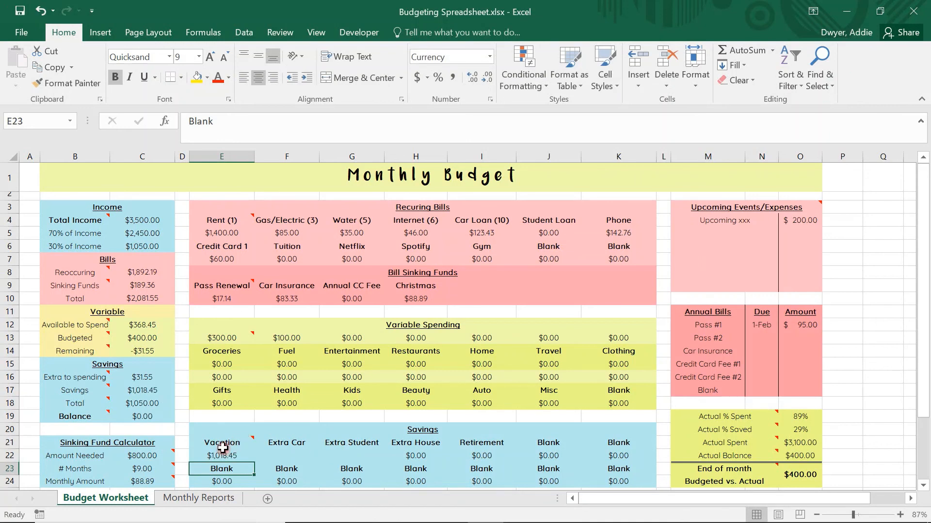
Examine the savings categories from Vacation to Extra House and the Balance in the Savings summary
drag(222, 444, 436, 477)
click(438, 479)
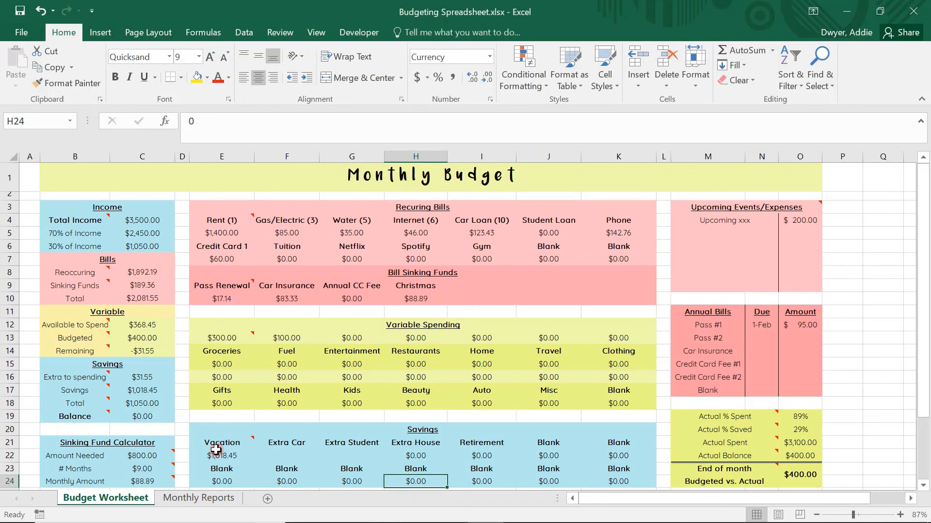
click(427, 510)
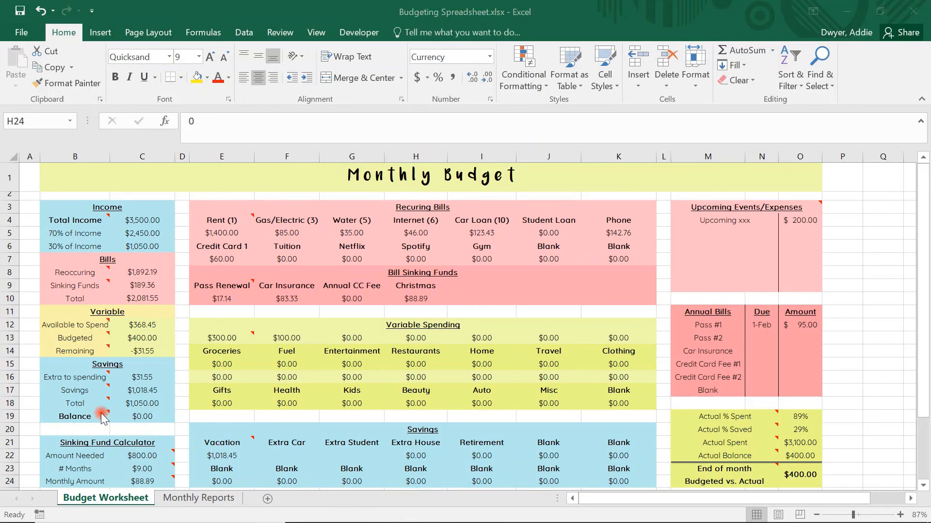
click(142, 416)
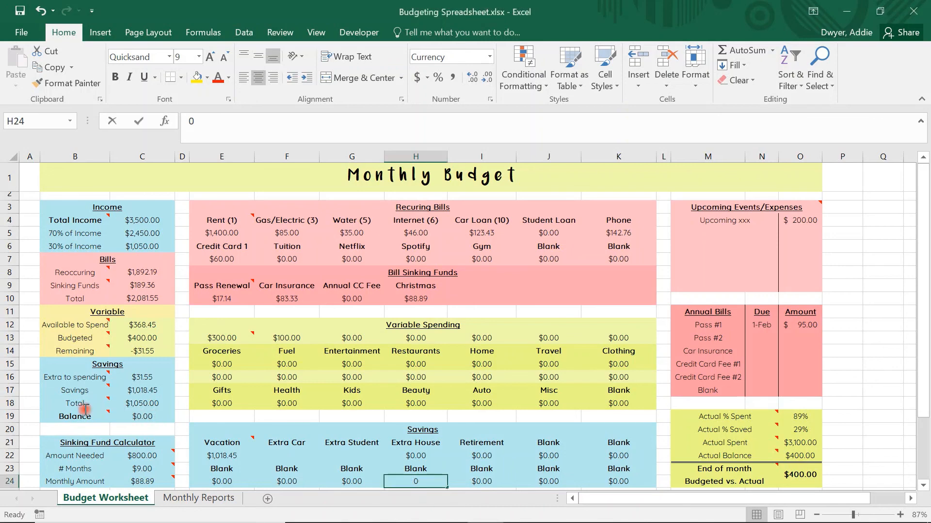
mouse_move(91, 416)
drag(91, 416, 131, 417)
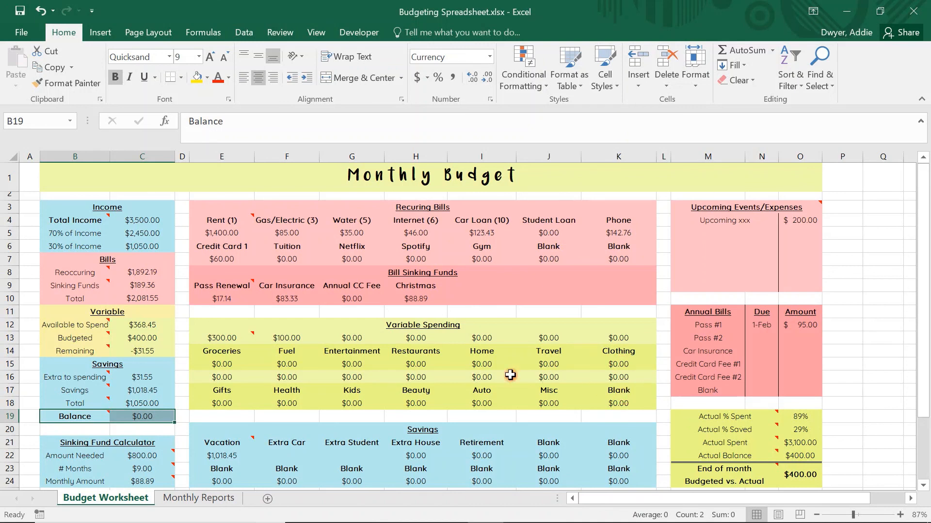
Record the first actual Groceries spending in cell E15 as the formula =70
click(225, 364)
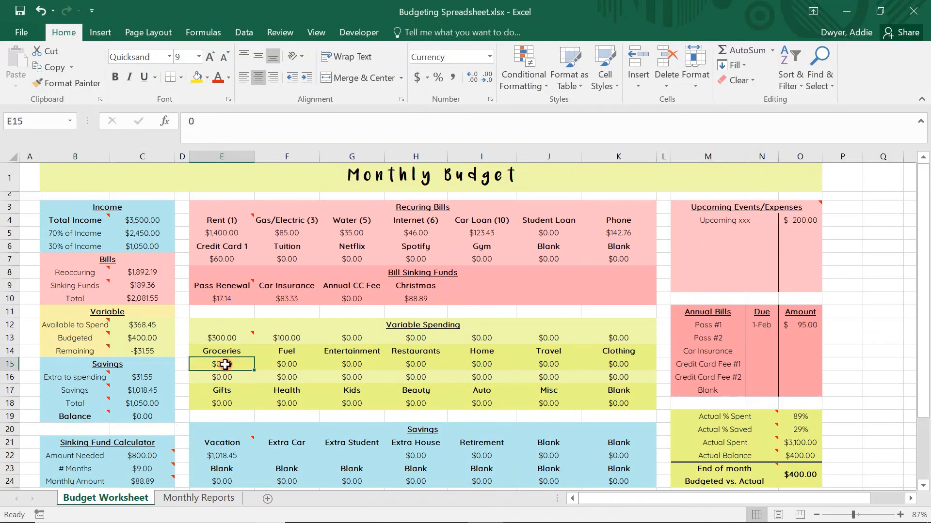
click(247, 127)
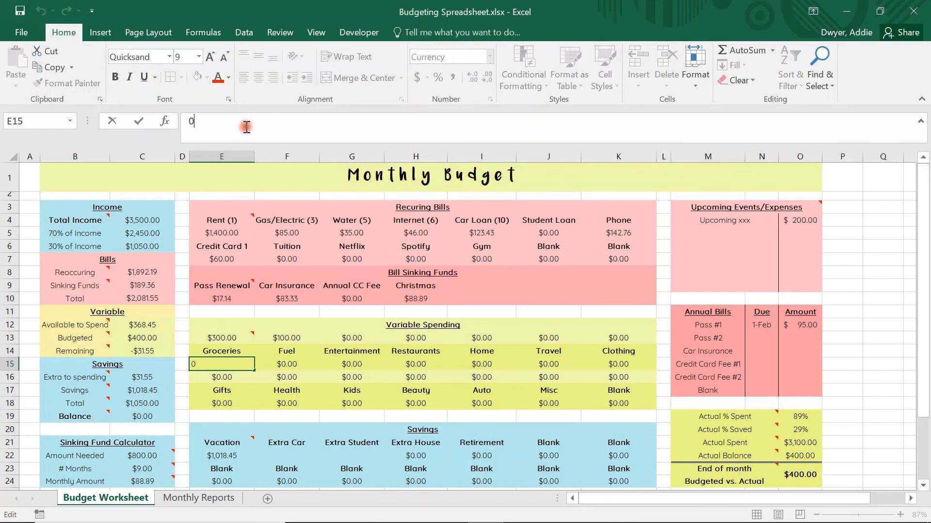
key(BackSpace)
text(=)
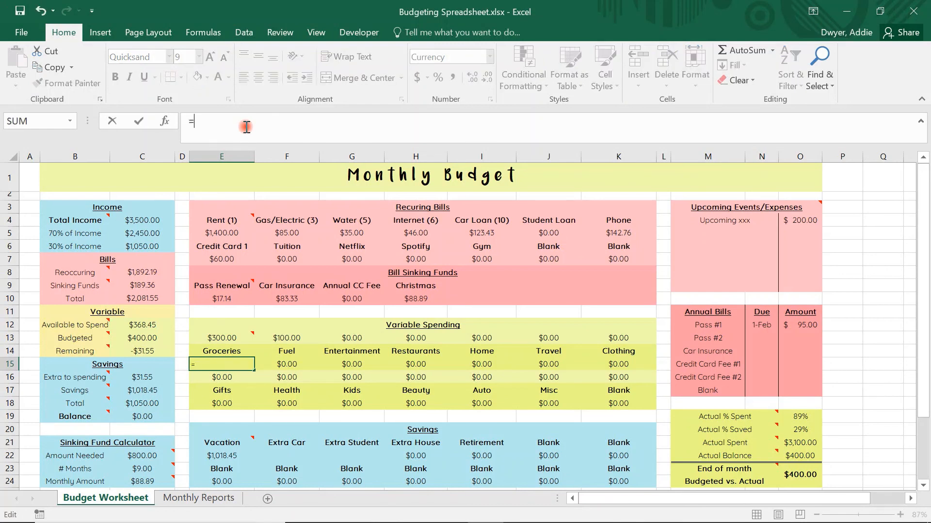
text(70)
key(Return)
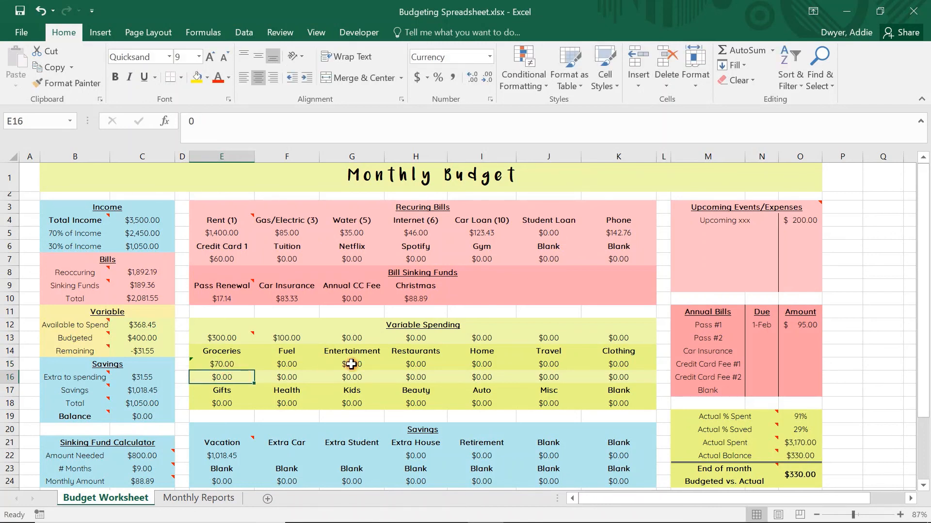
Add a second purchase of 55 to the actual Groceries spending so its formula reads =70+55
click(232, 360)
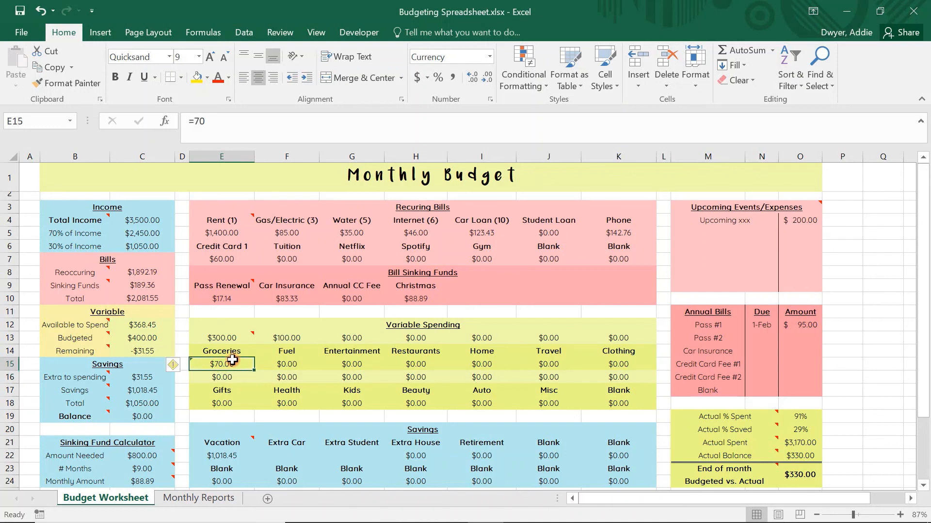
click(232, 121)
text(+)
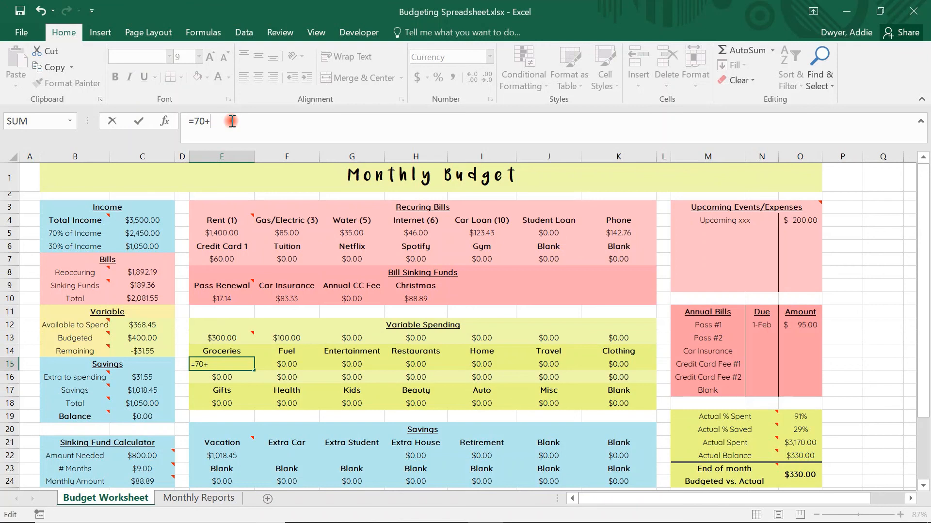
text(55)
key(Return)
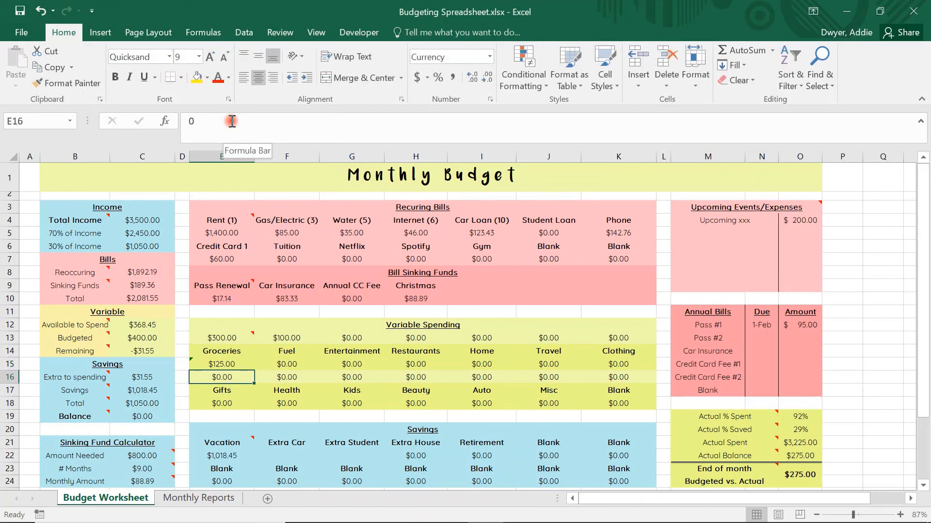
click(230, 362)
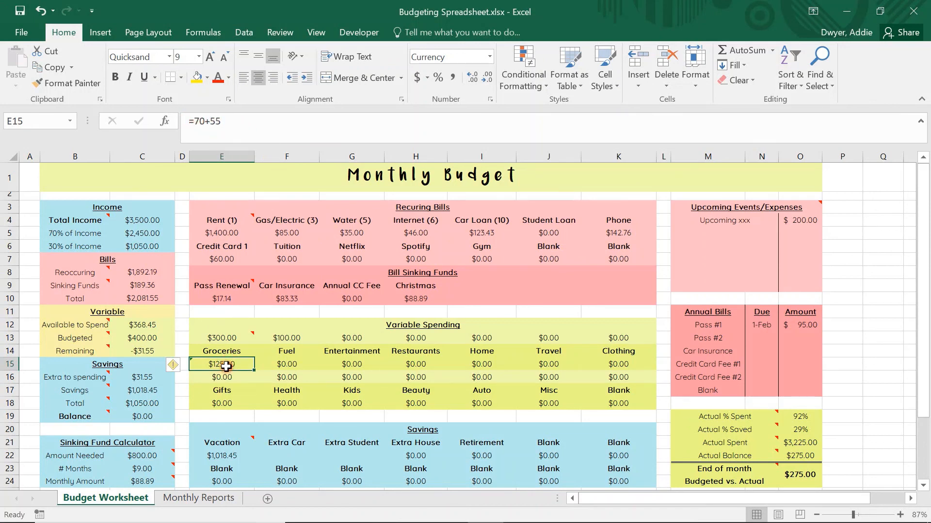
Record actual Variable Spending of 3 for Restaurants and 7 for Misc as formulas beneath their category names
click(420, 353)
click(422, 365)
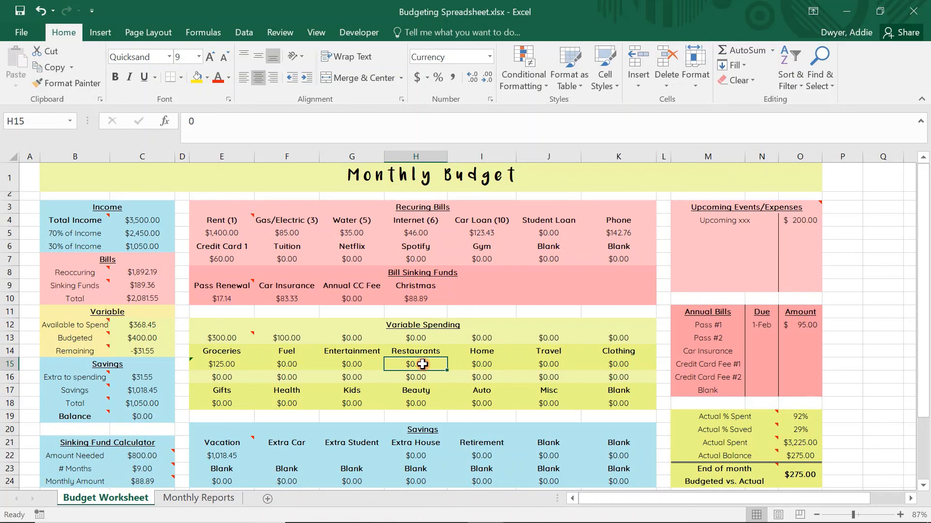
text(3)
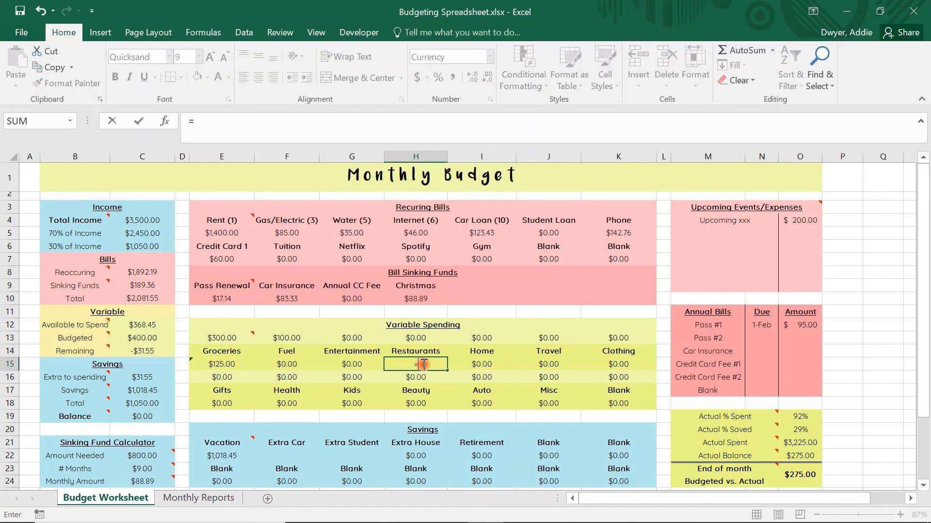
key(Return)
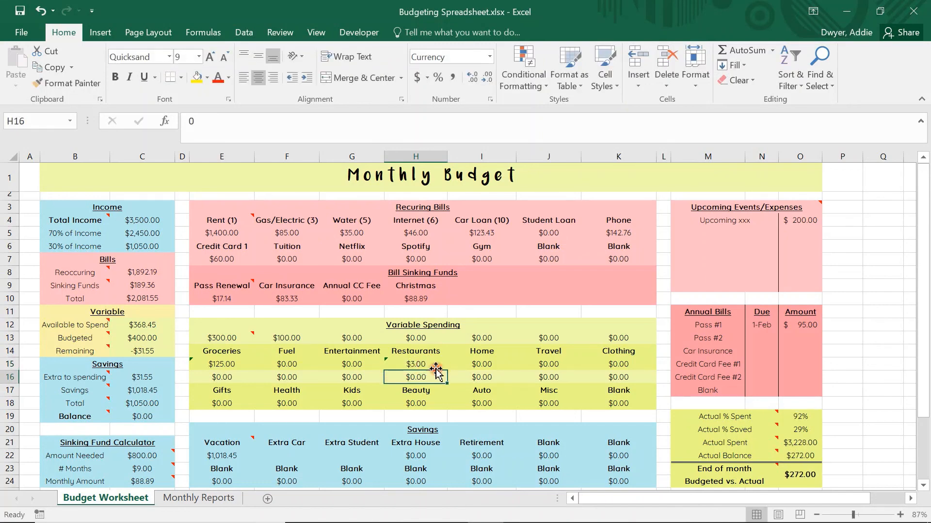
click(553, 400)
text(7)
key(Return)
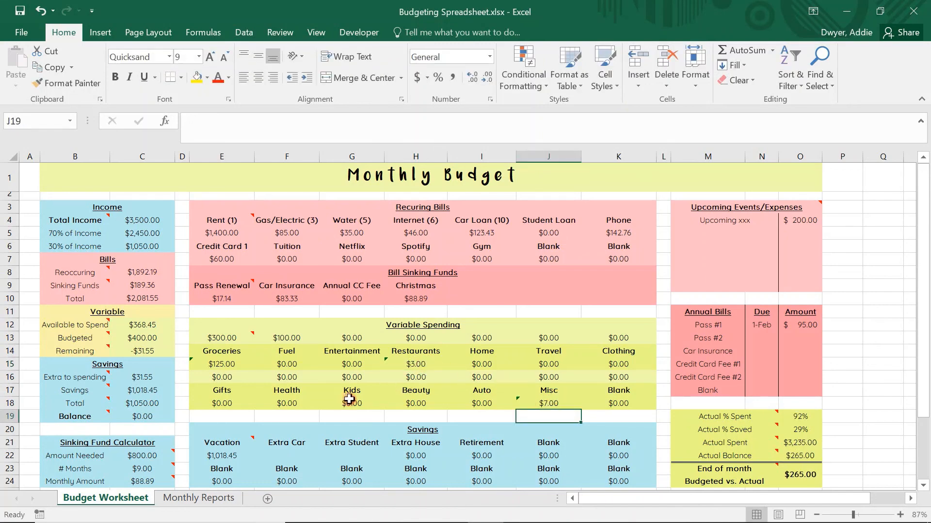
drag(557, 402, 563, 378)
click(563, 379)
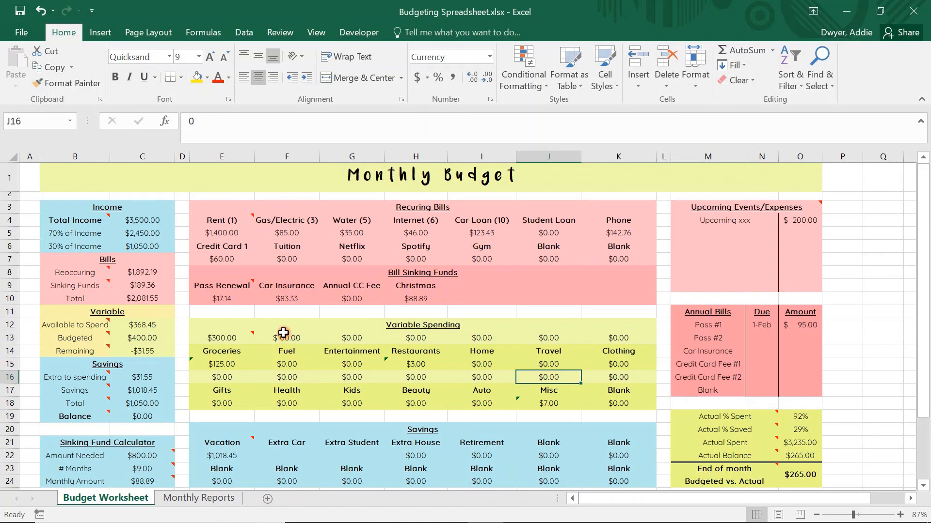
Record 60 as the actual Fuel spending and review the actual Groceries and Fuel amounts
click(296, 364)
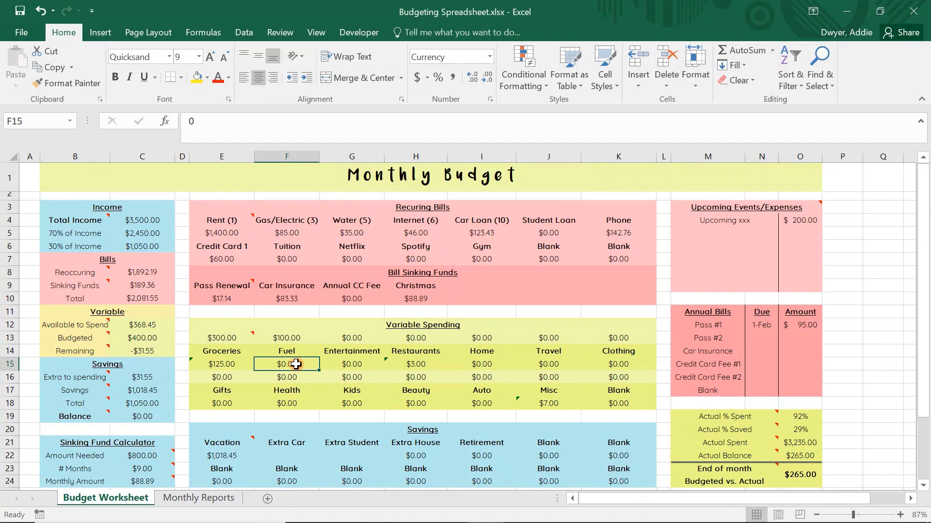
text(60)
key(Return)
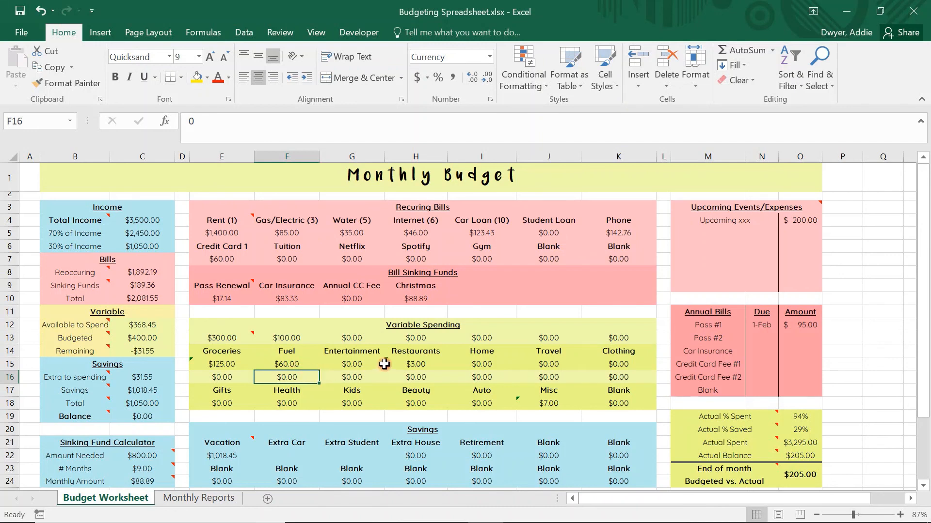
click(227, 364)
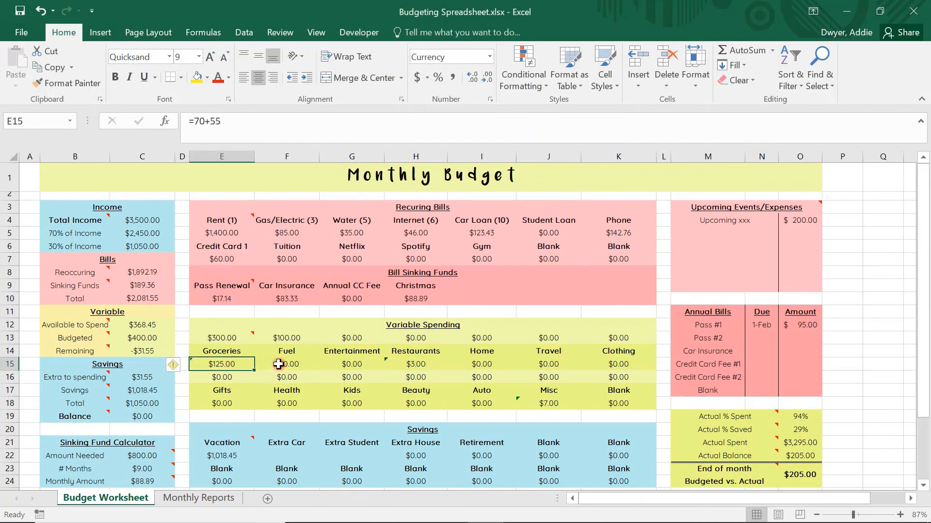
click(285, 363)
click(227, 364)
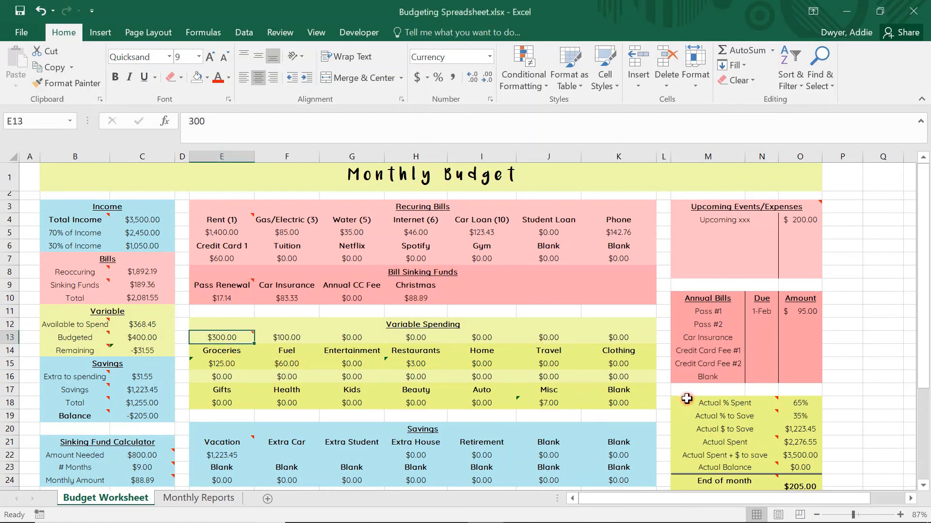
Examine the end-of-month summary block, including the formulas for Actual % Spent, Actual % to Save and Actual $ to Save
drag(703, 404, 806, 483)
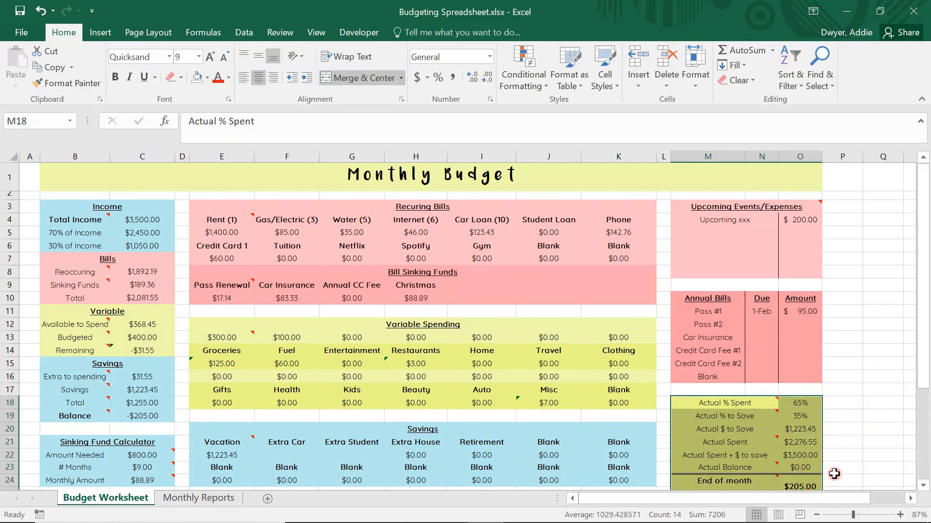
click(811, 404)
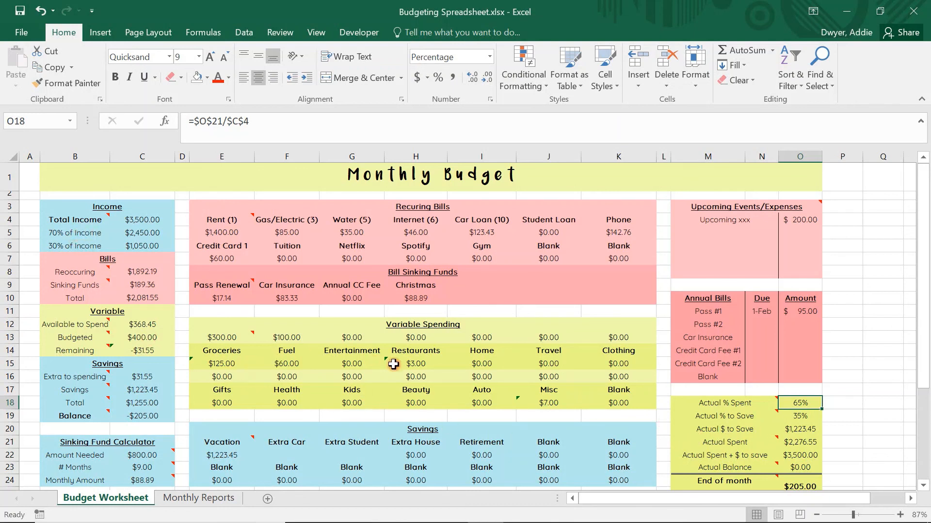
click(814, 416)
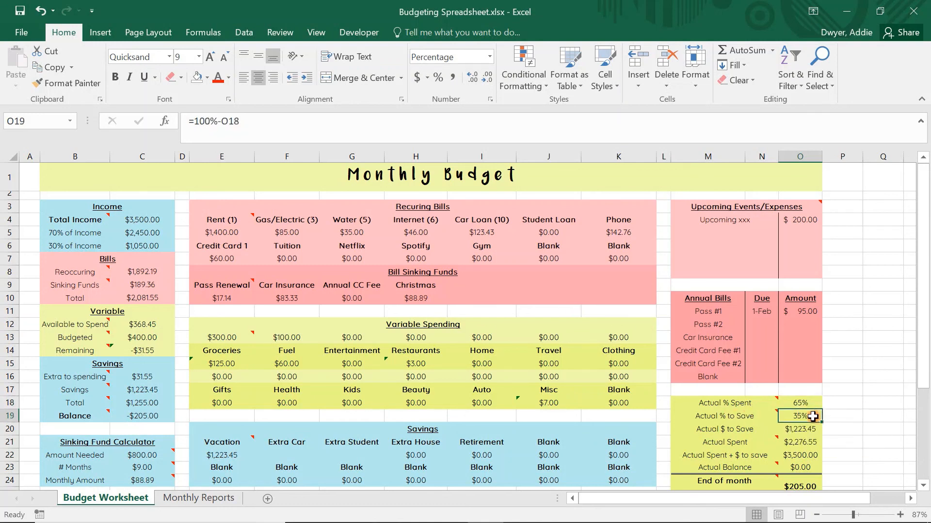
drag(723, 416, 800, 415)
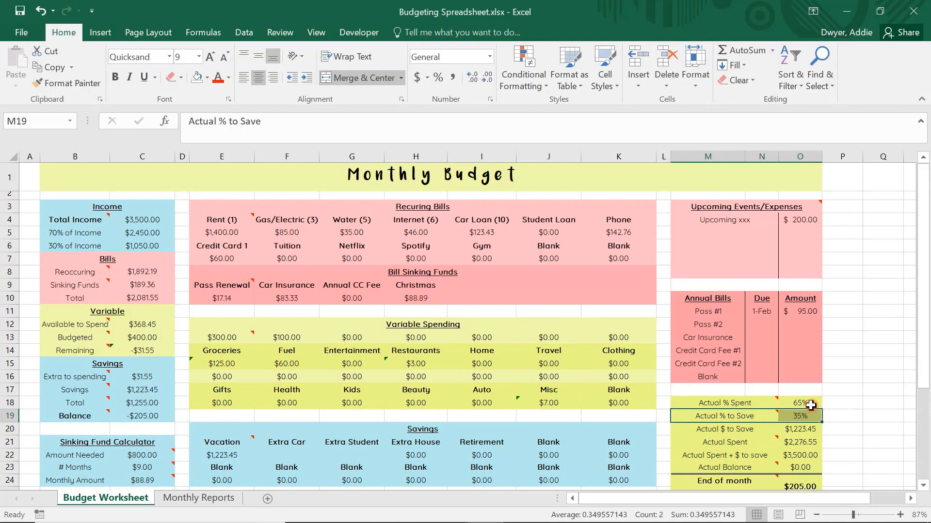
click(810, 405)
click(813, 415)
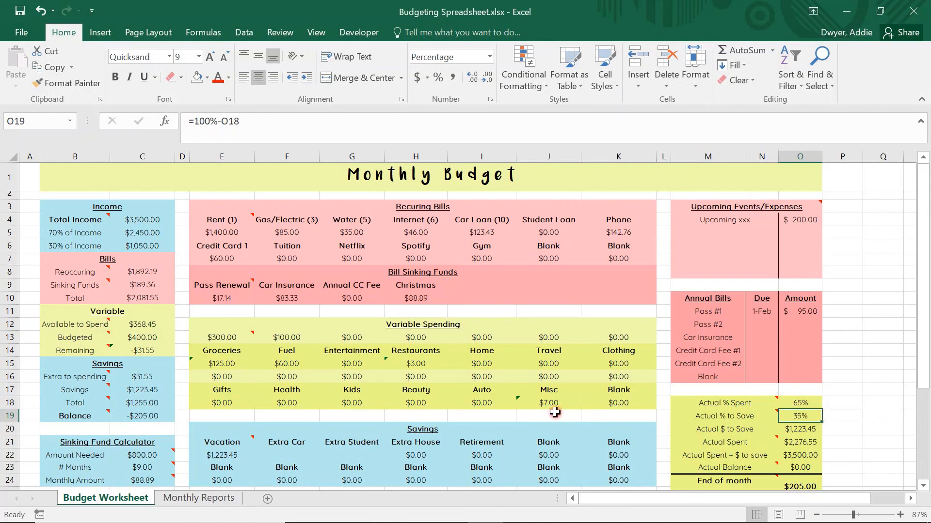
click(814, 431)
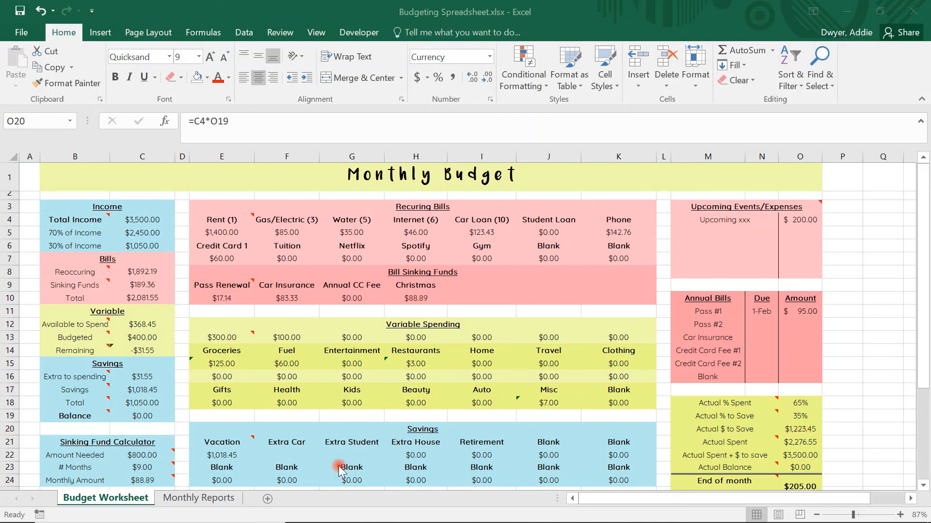
Allocate 205 to Extra Student in the Savings section and review the end-of-month summary block
click(287, 454)
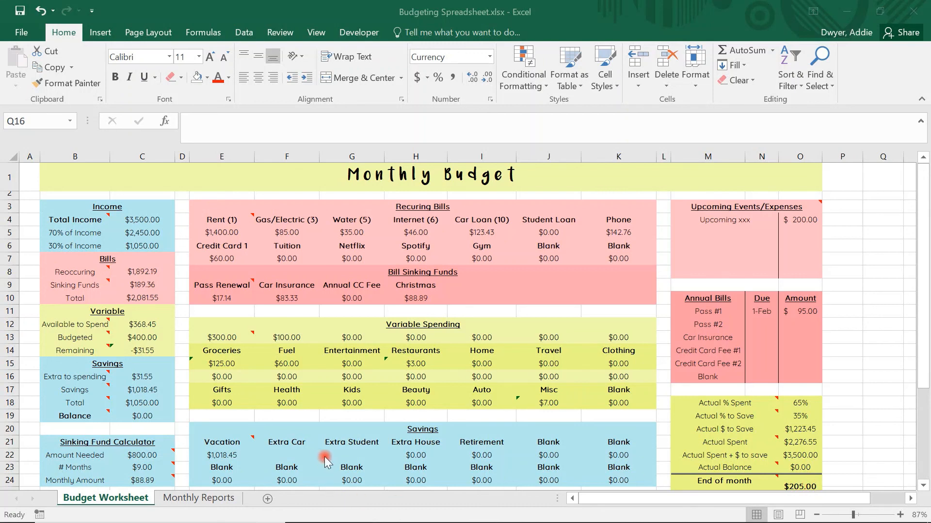
click(347, 453)
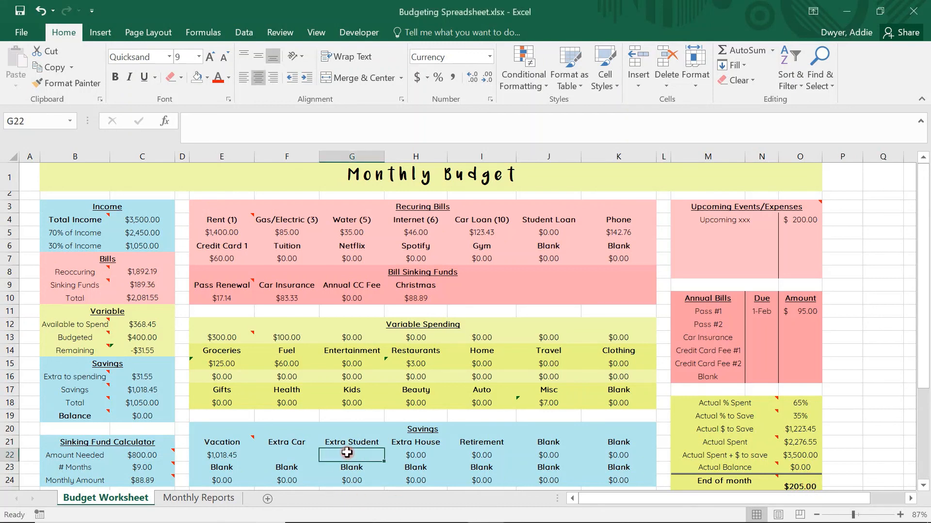
text(205)
key(Return)
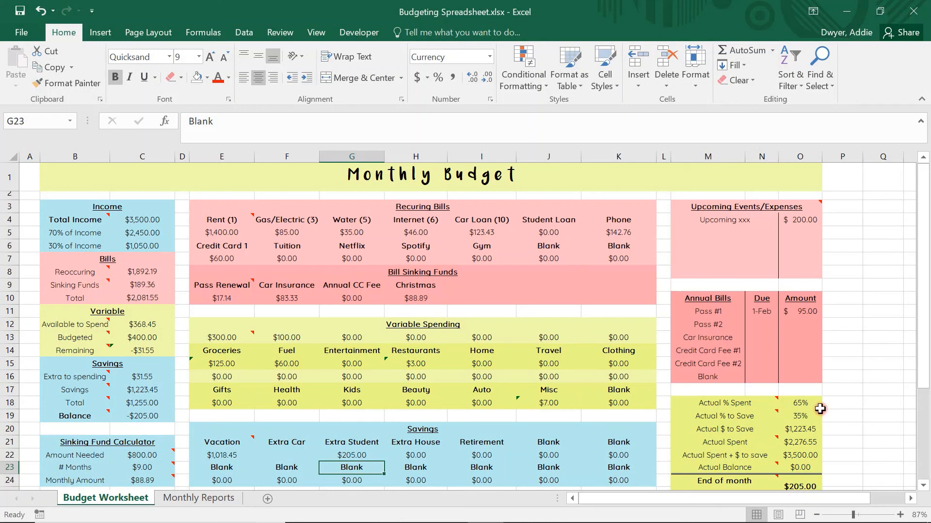
drag(711, 403, 819, 485)
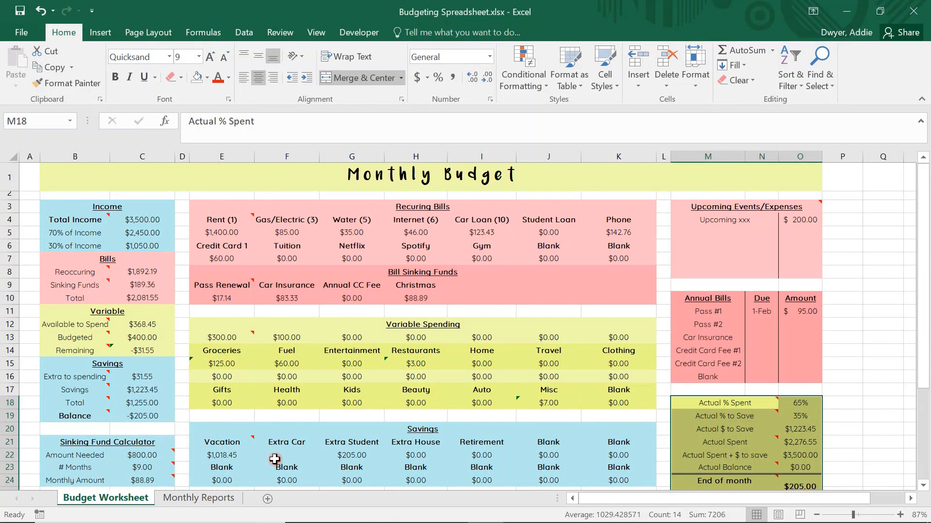
click(429, 513)
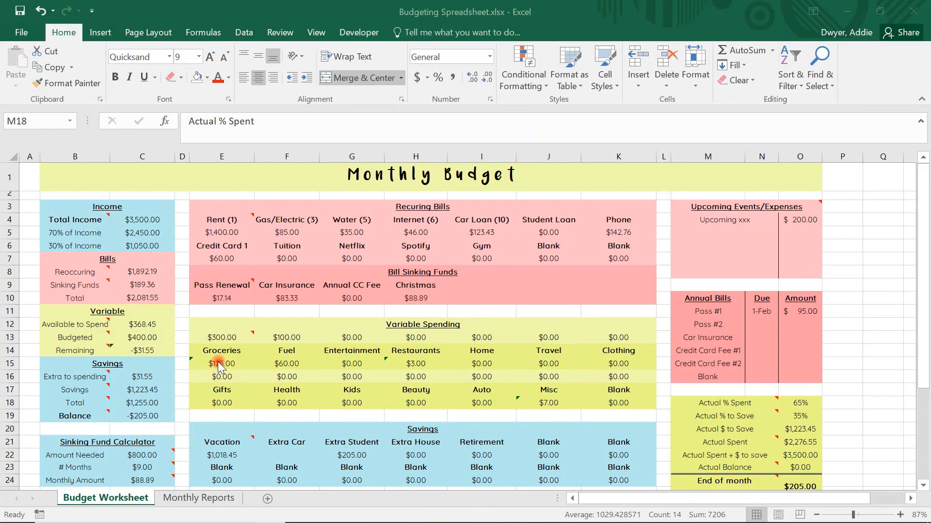
Copy the actual spending from Groceries to Clothing and paste it as values into the January row of Monthly Reports, starting at B2
drag(219, 364, 618, 363)
key(ctrl+c)
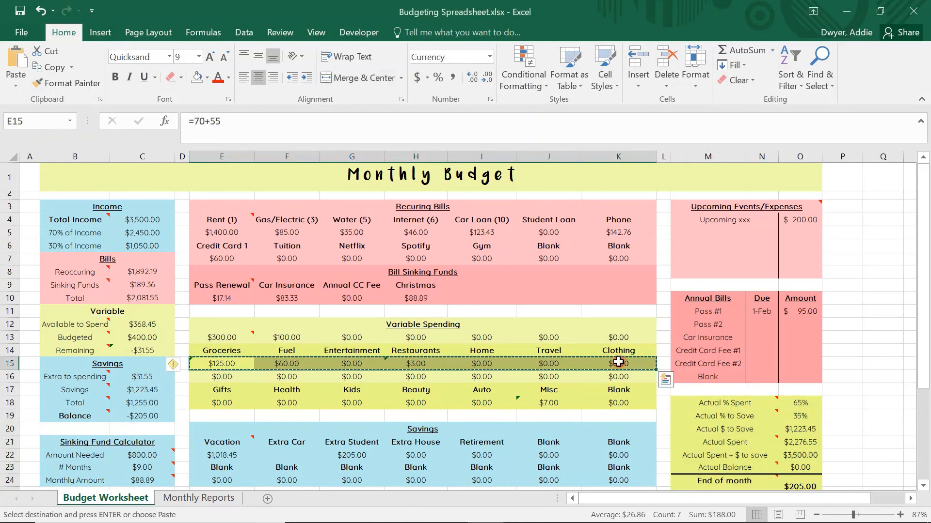
click(212, 499)
mouse_move(86, 186)
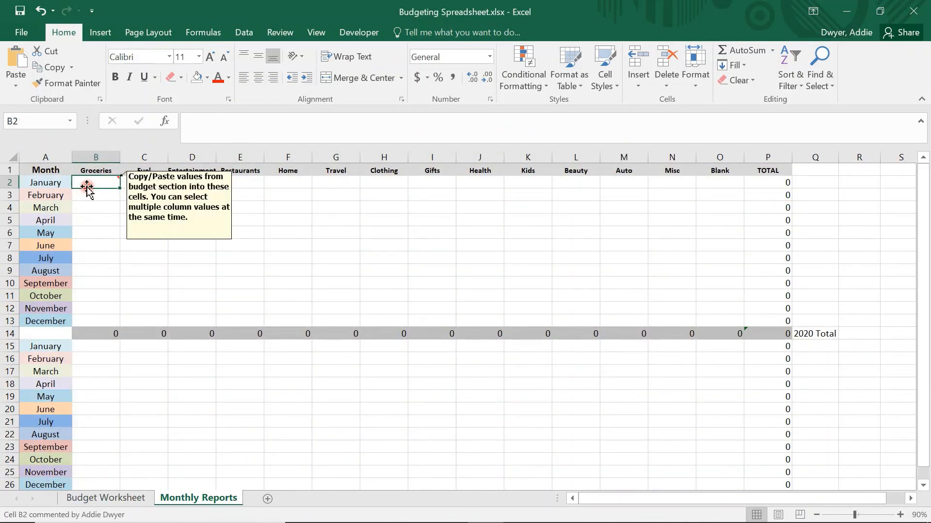
click(17, 87)
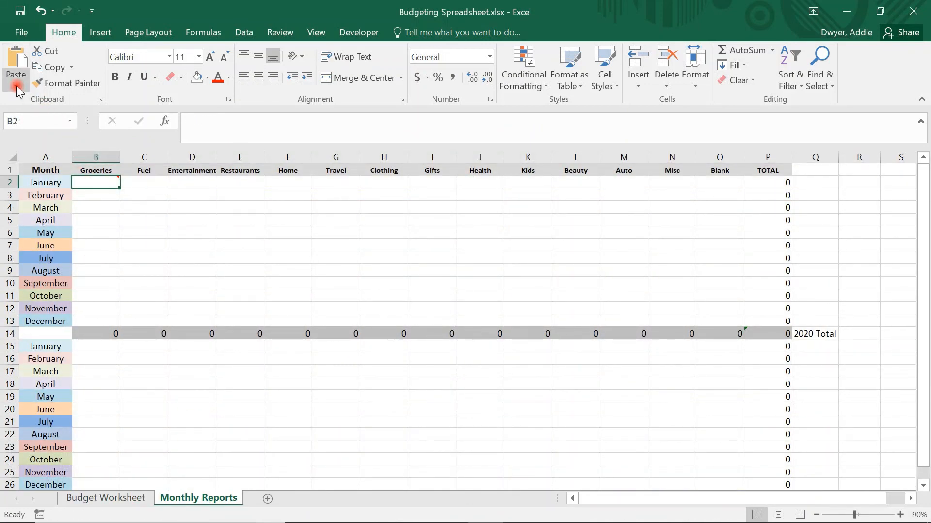
click(17, 88)
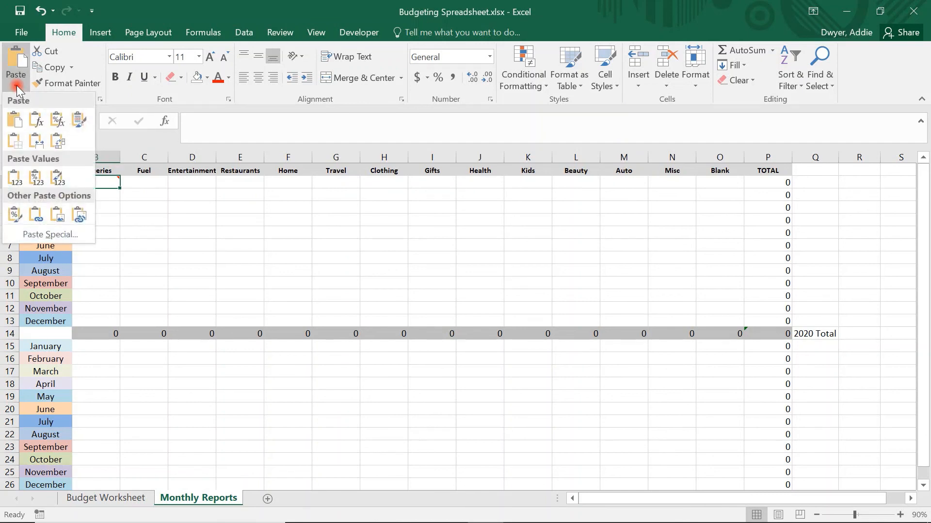
click(13, 180)
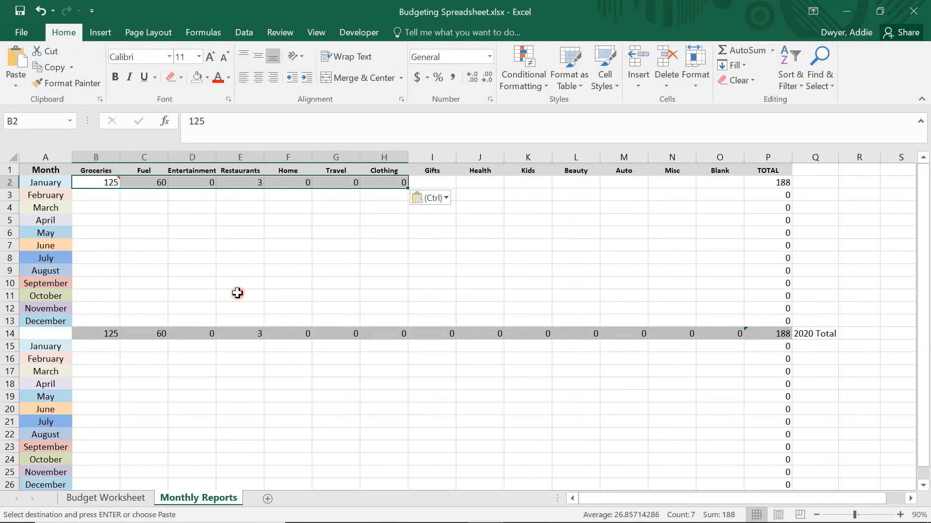
Copy the actual spending from Gifts to Blank into January of Monthly Reports as values from I2, and return to the Budget Worksheet
click(113, 493)
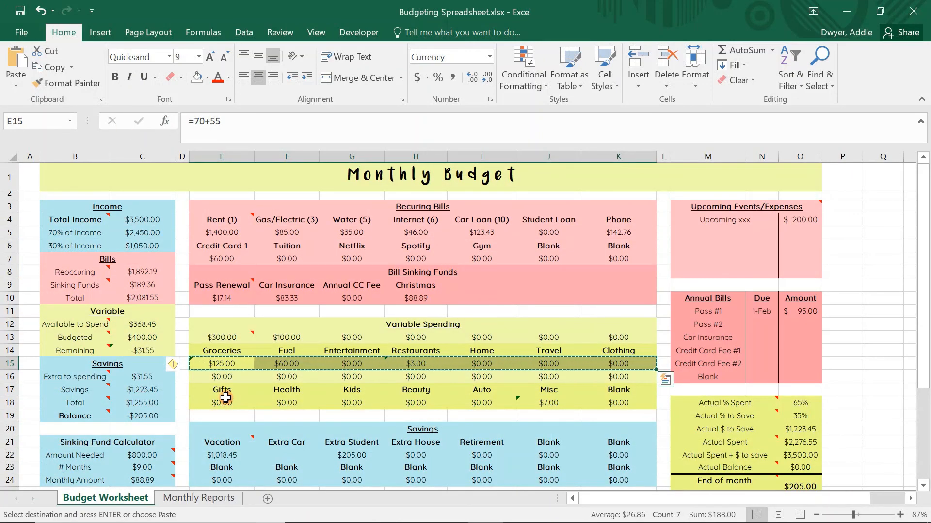
drag(224, 402, 601, 400)
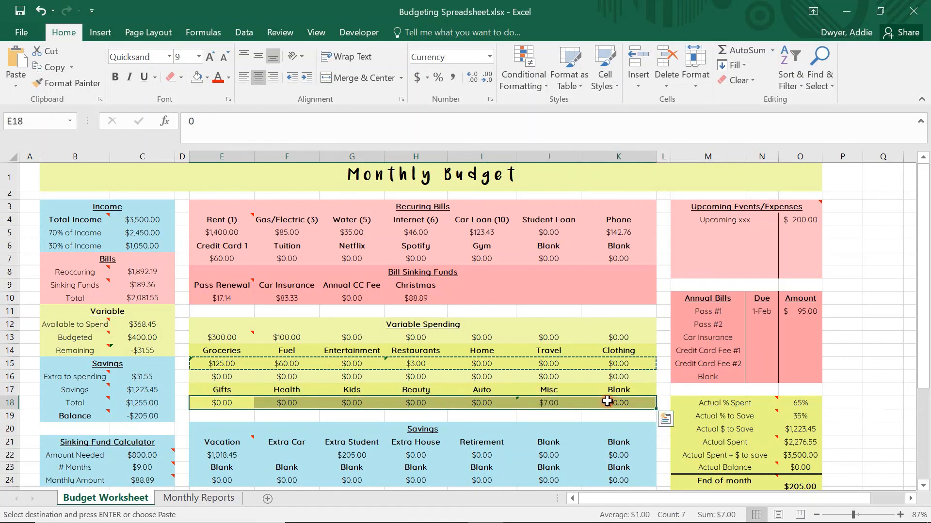
key(ctrl+c)
click(218, 498)
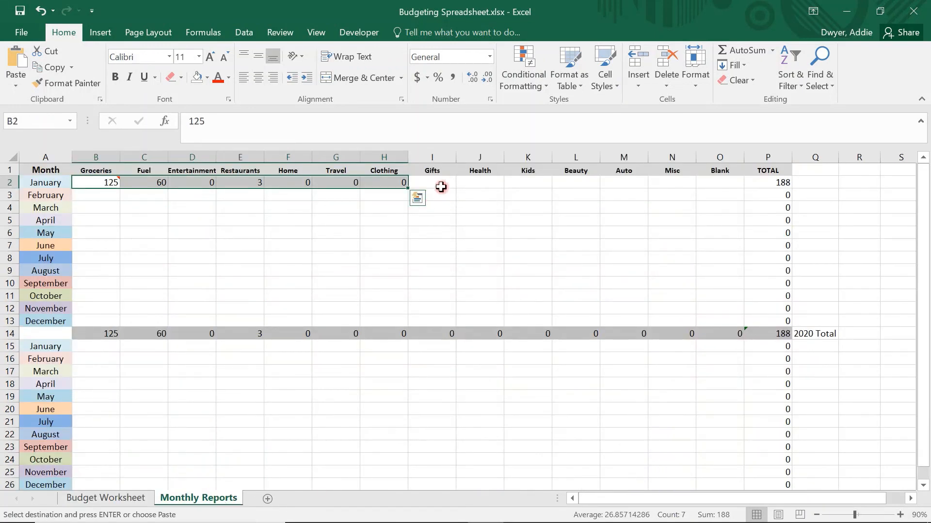
click(434, 184)
click(16, 80)
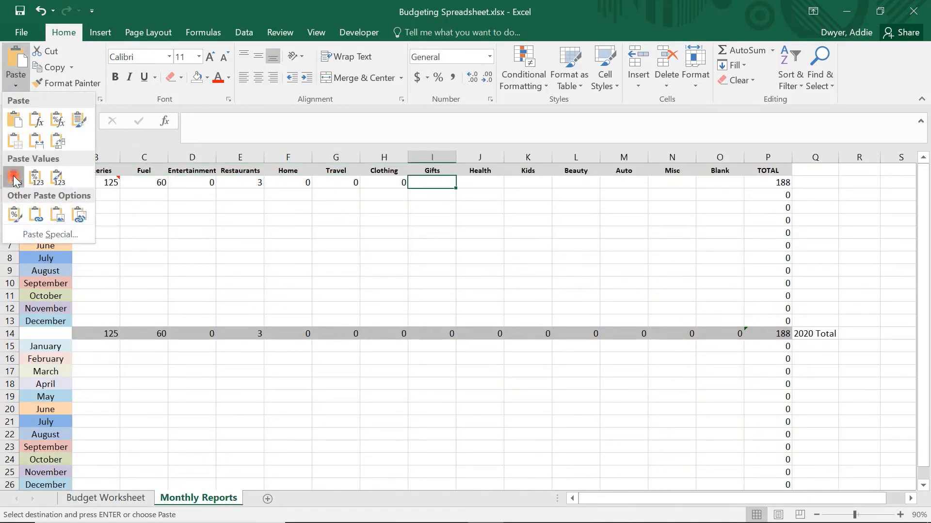
click(14, 178)
click(271, 207)
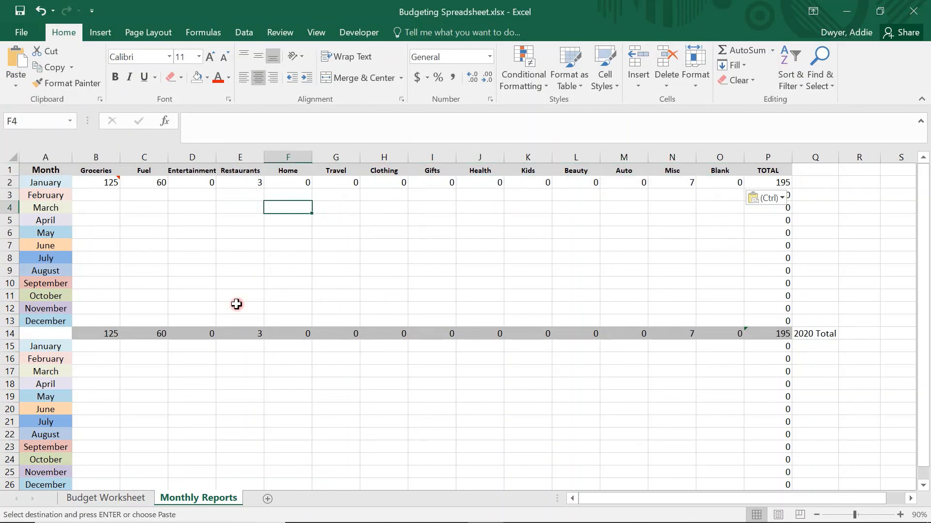
click(125, 499)
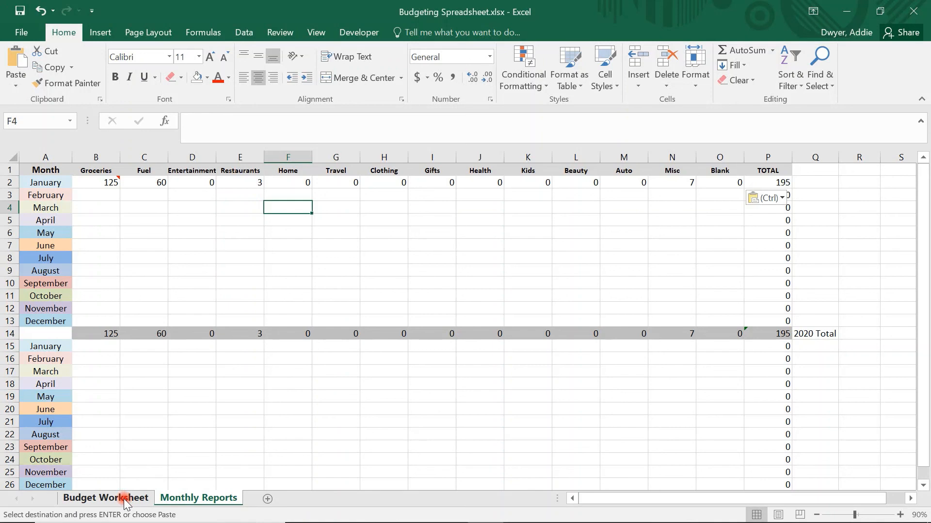